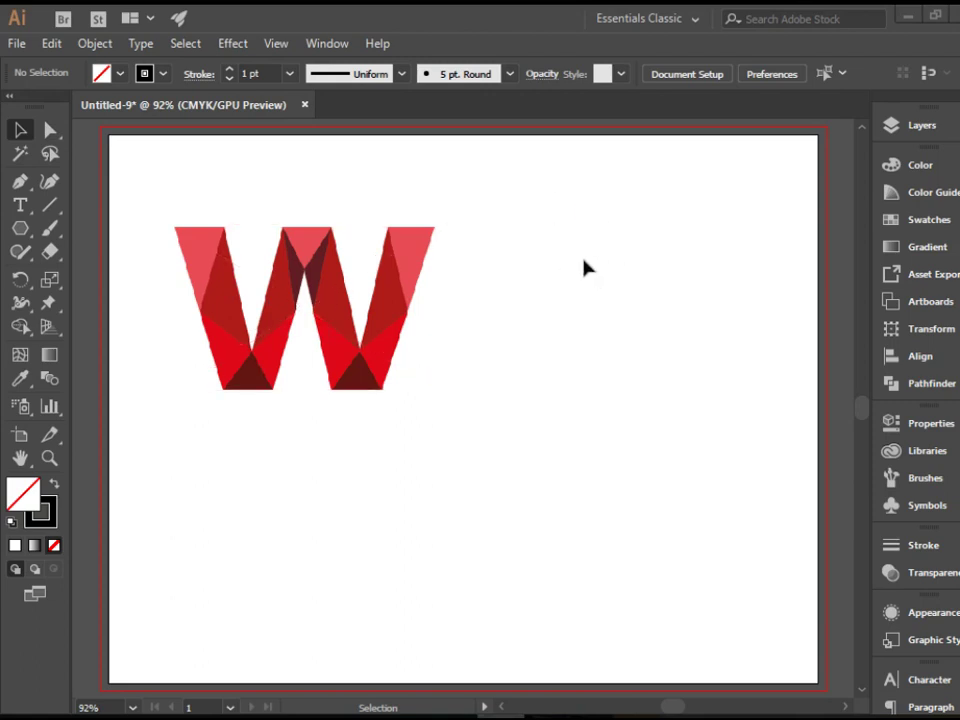
- Create a text object to the right of the red W containing the letter 'w'
left_click(21, 206)
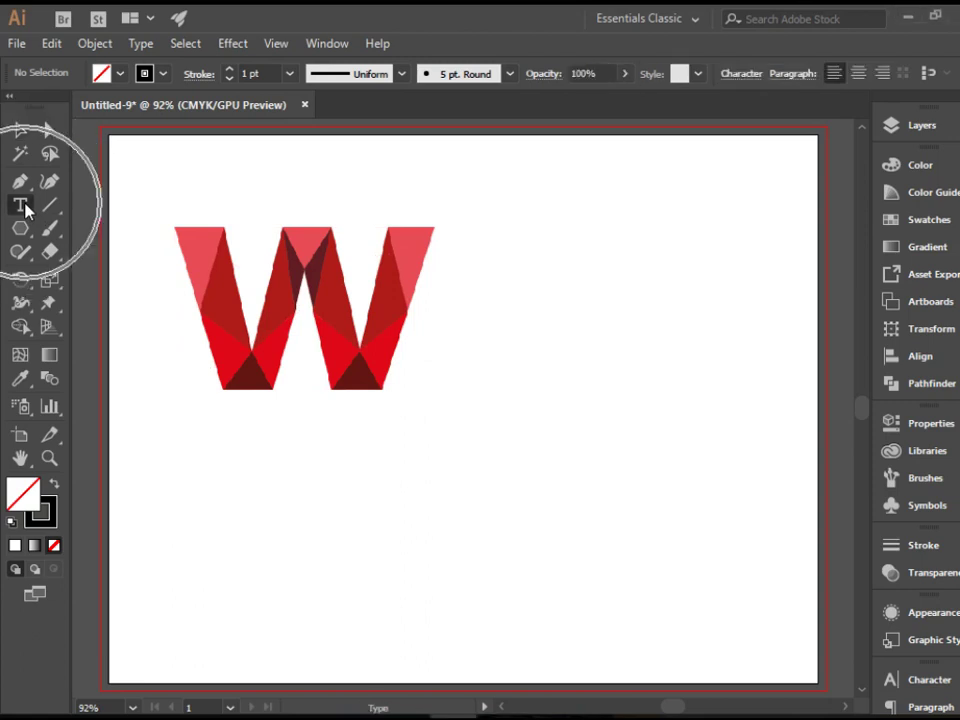
left_click(536, 252)
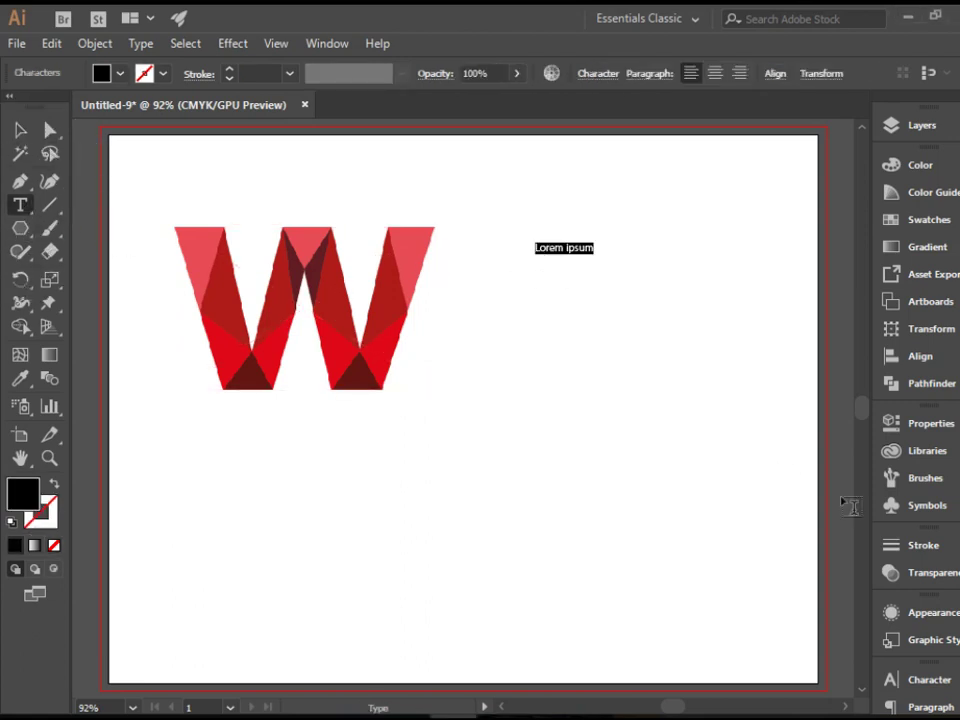
key("BackSpace")
type("w")
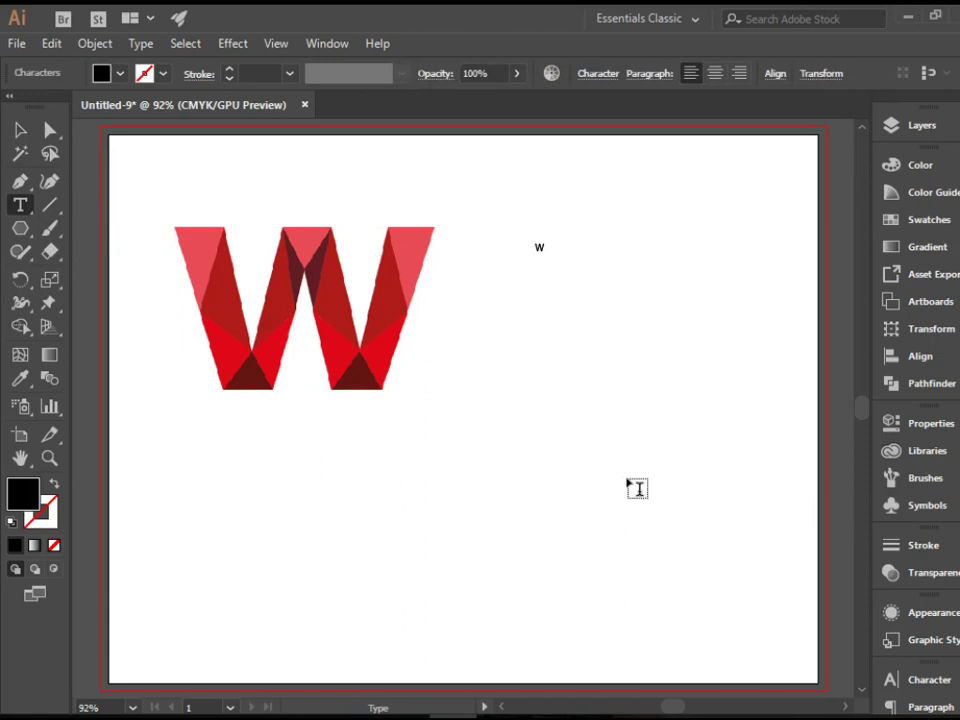
- Scale the black W up to the red W's height and move it beside it
left_click(17, 132)
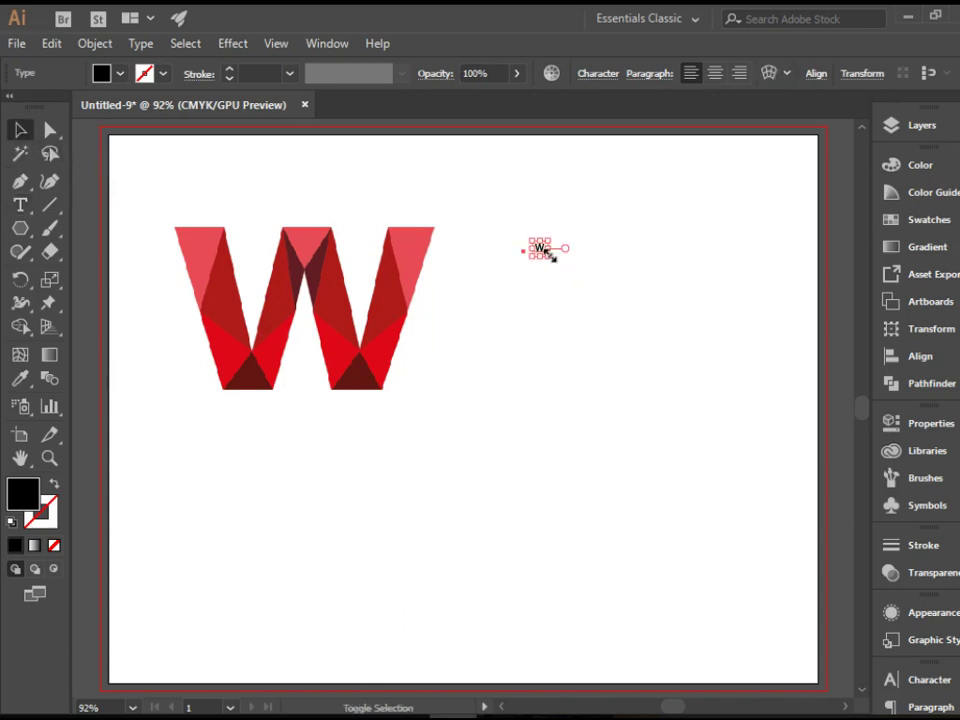
left_click_drag(544, 251, 702, 428)
left_click_drag(662, 385, 558, 322)
left_click_drag(600, 358, 688, 441)
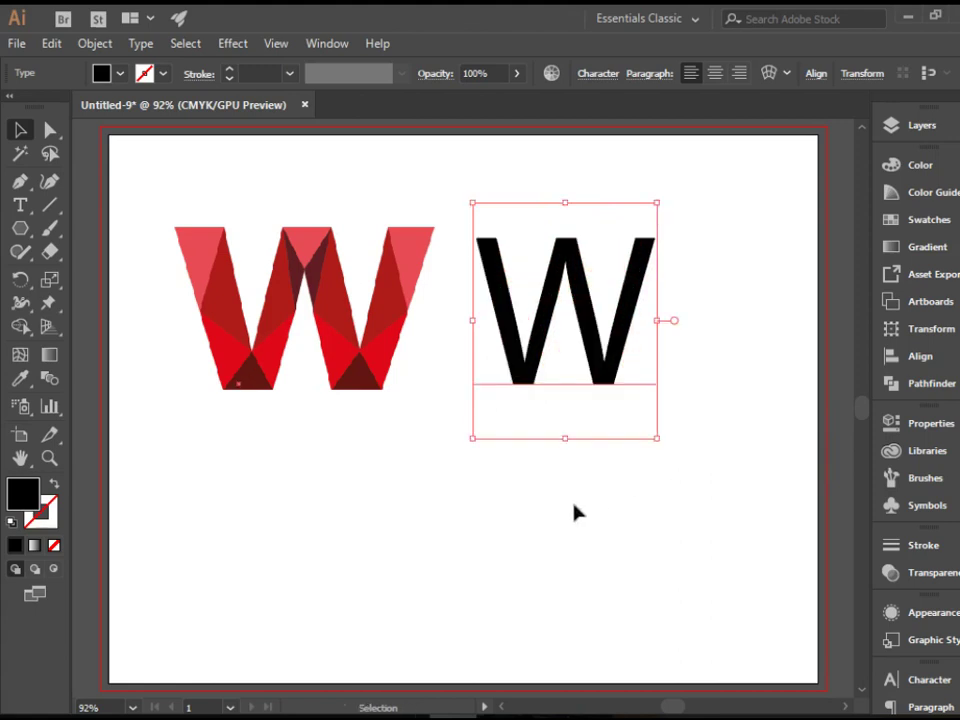
- Set the W to Myriad Pro Bold, nudge it upward and enlarge it slightly
left_click(574, 510)
left_click(20, 204)
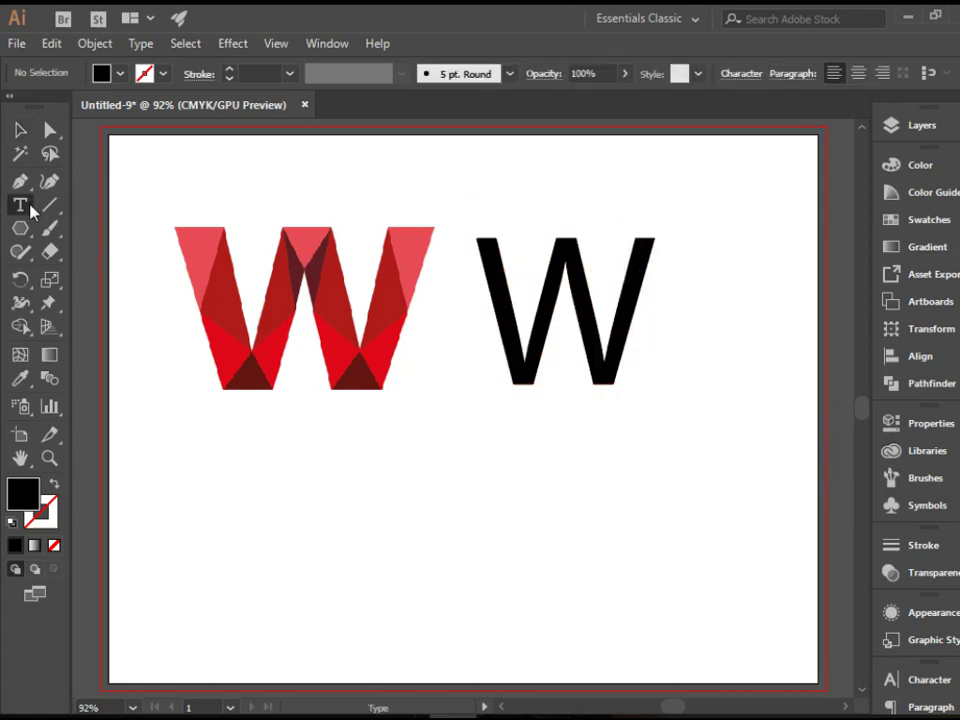
left_click_drag(497, 300, 634, 316)
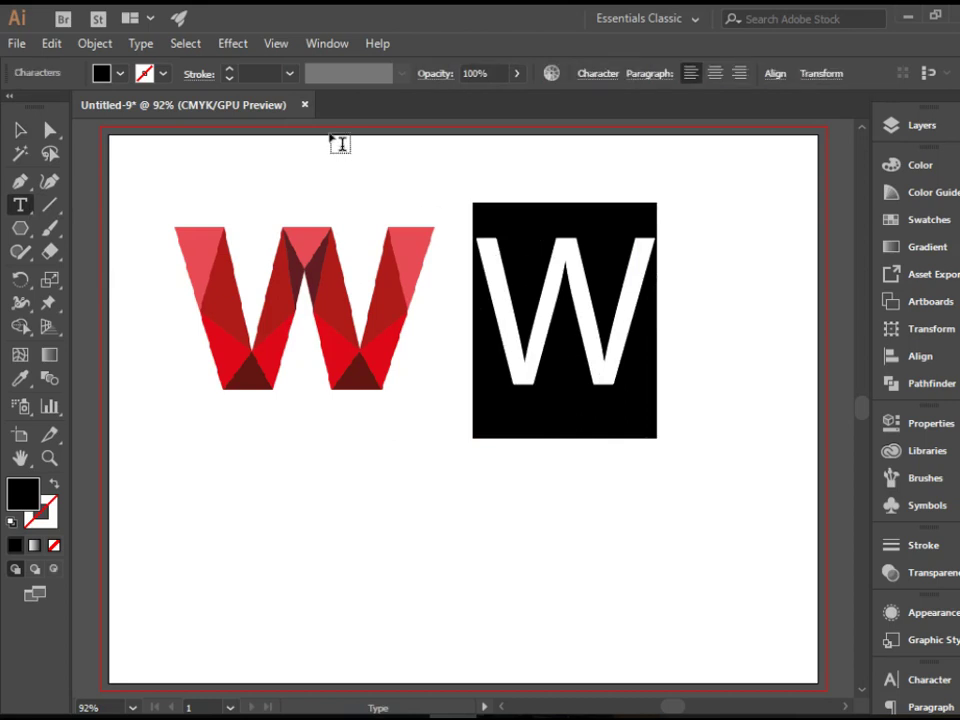
left_click(598, 74)
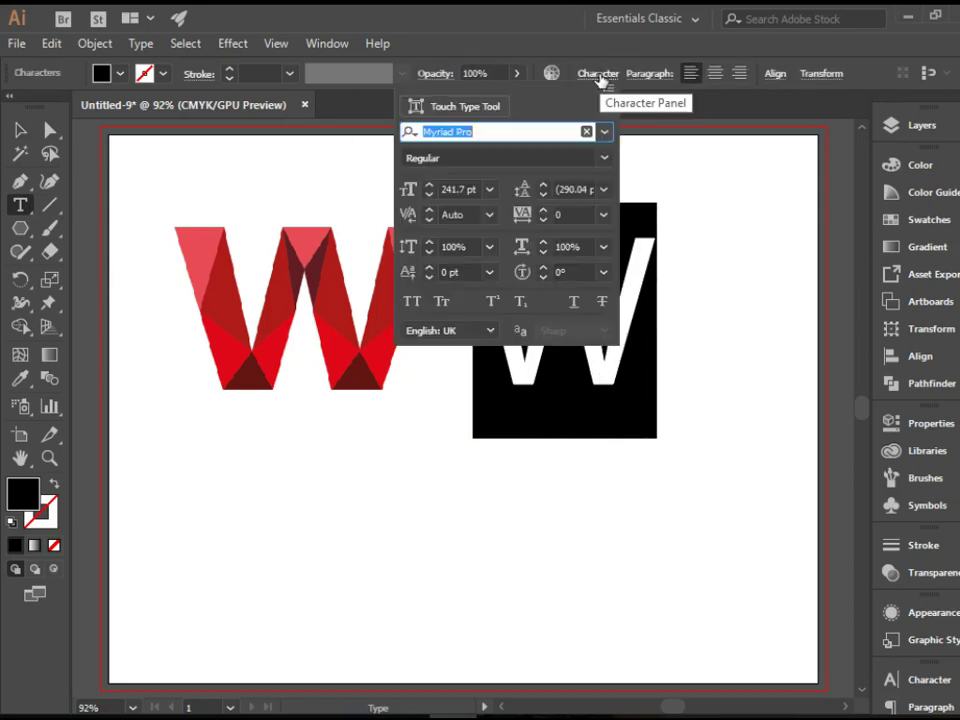
left_click(604, 158)
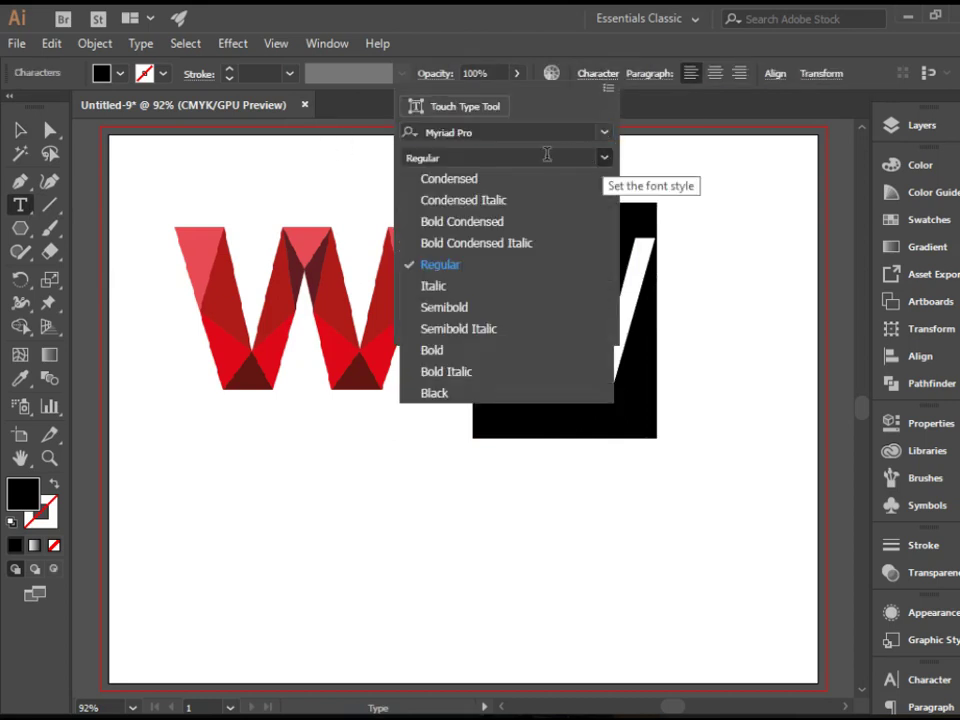
left_click(441, 352)
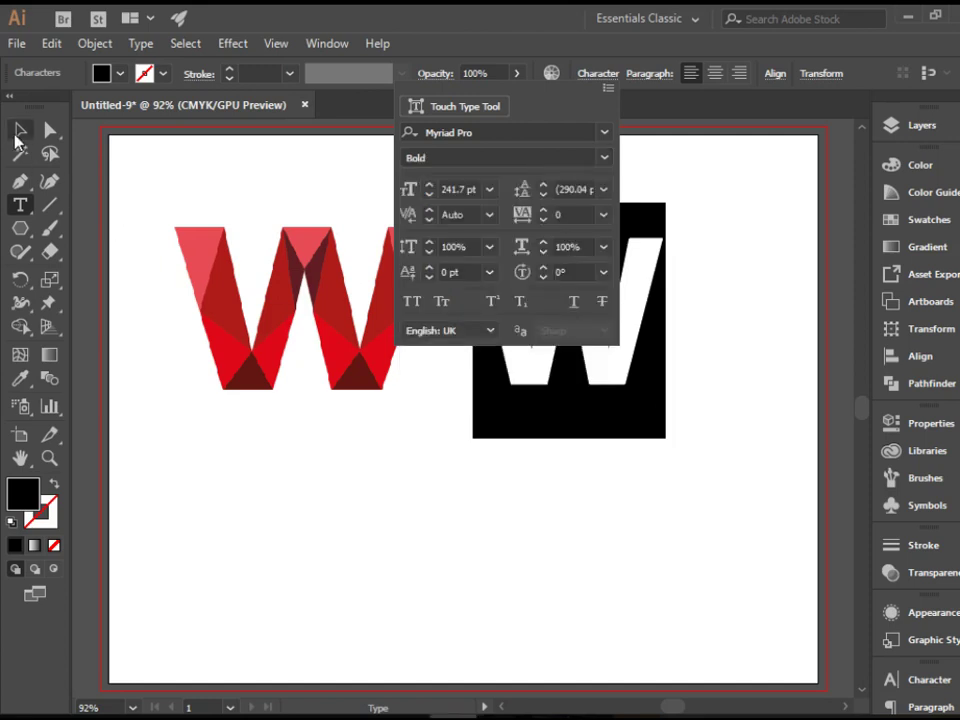
key("Escape")
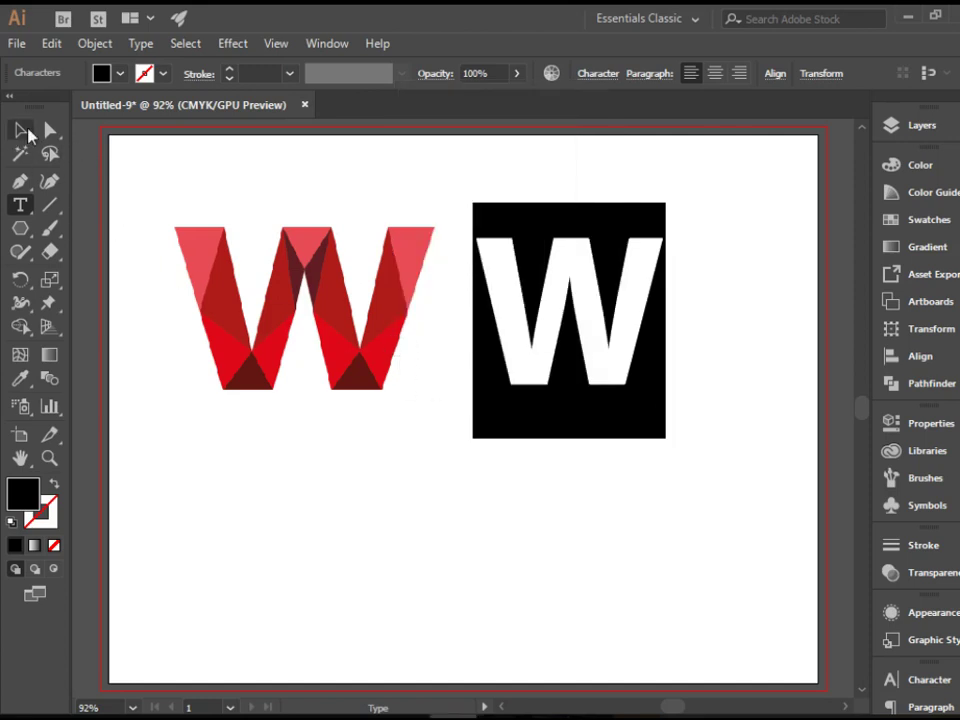
left_click(20, 129)
left_click_drag(606, 304, 606, 294)
left_click_drag(667, 429, 678, 445)
left_click(679, 485)
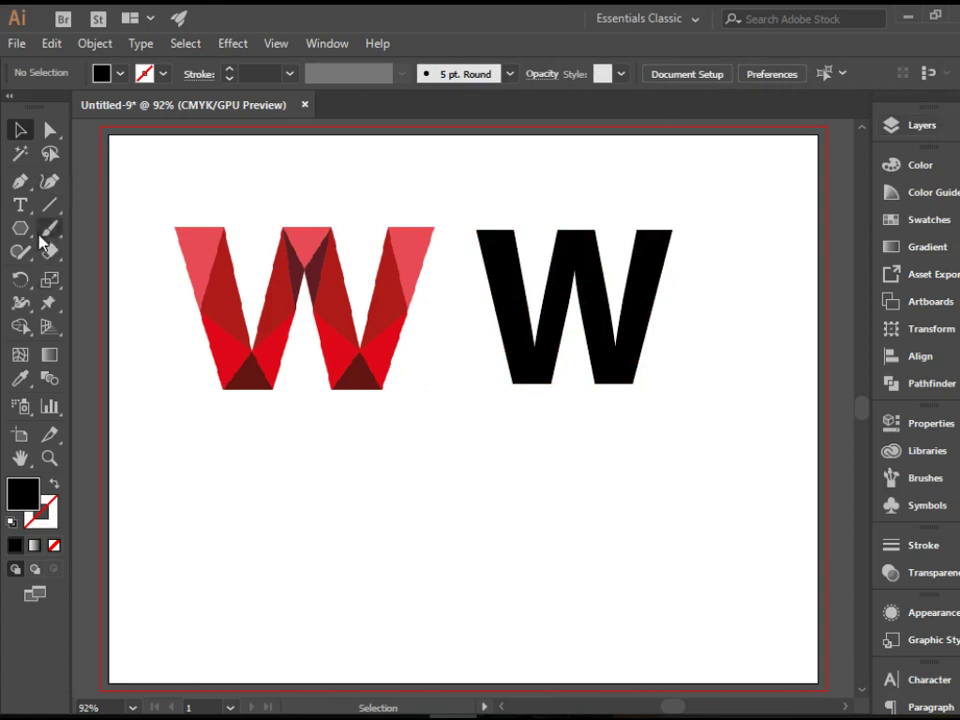
- Change the W's font style from Bold to Myriad Pro Black
left_click(19, 205)
left_click_drag(536, 274, 641, 279)
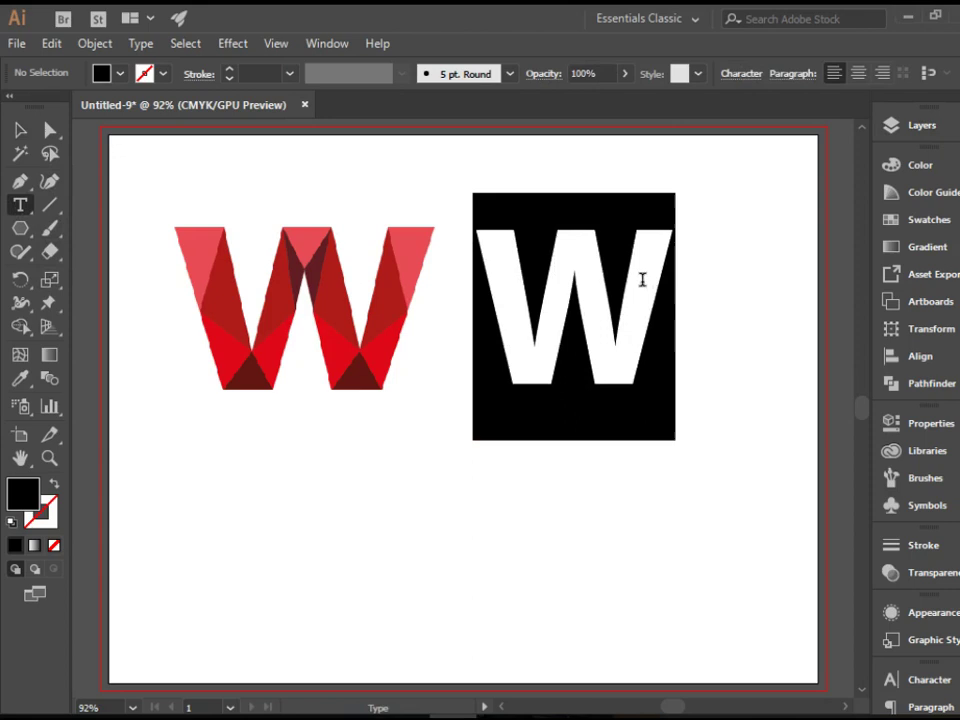
left_click(598, 74)
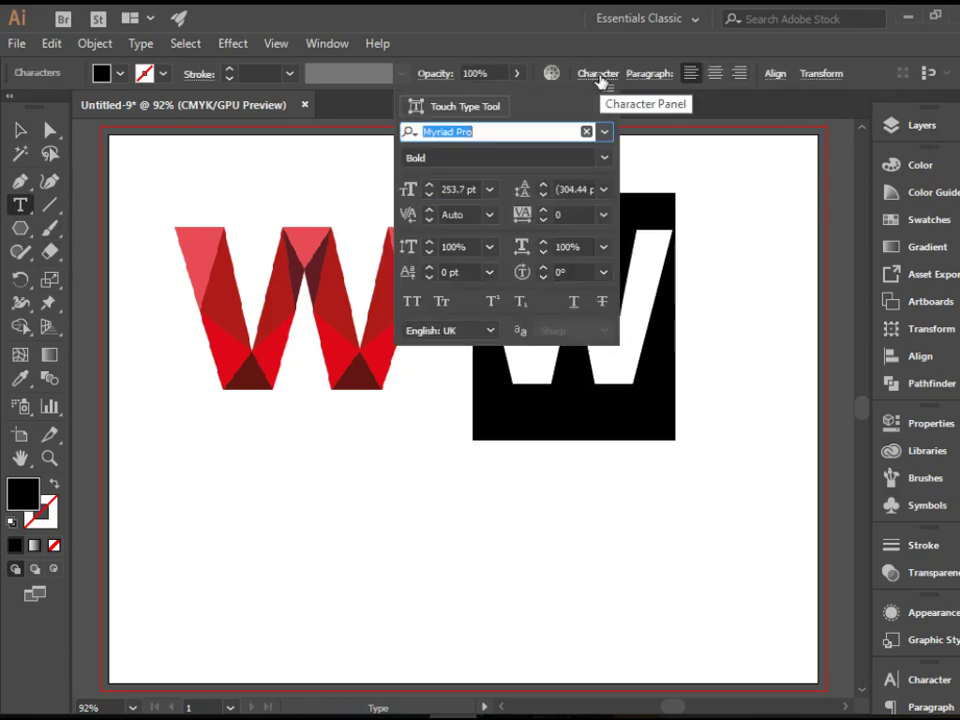
left_click(606, 159)
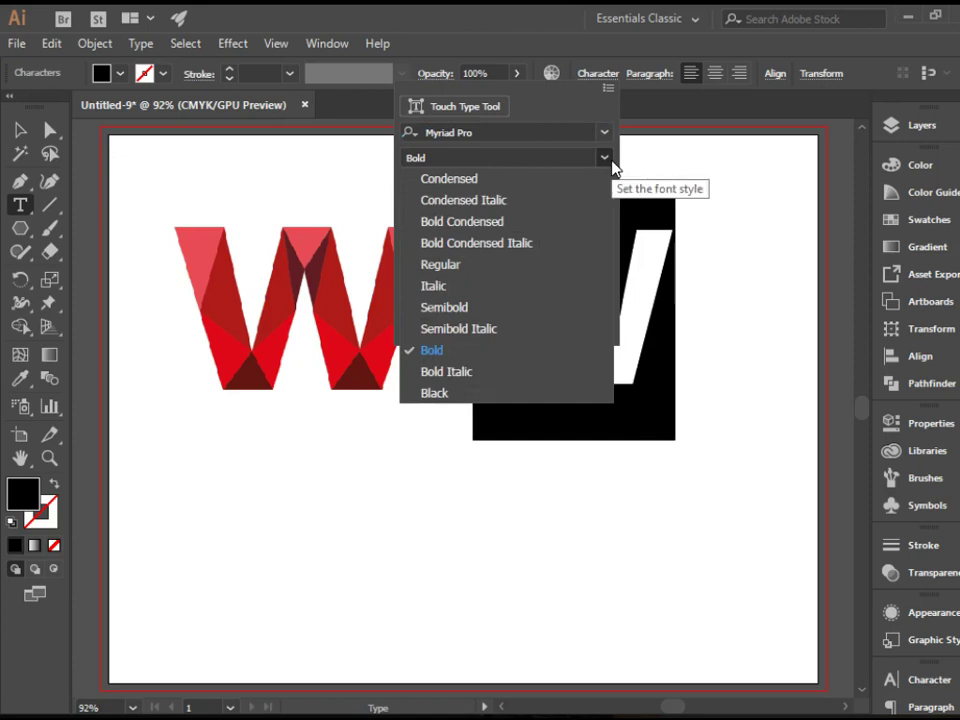
left_click(510, 398)
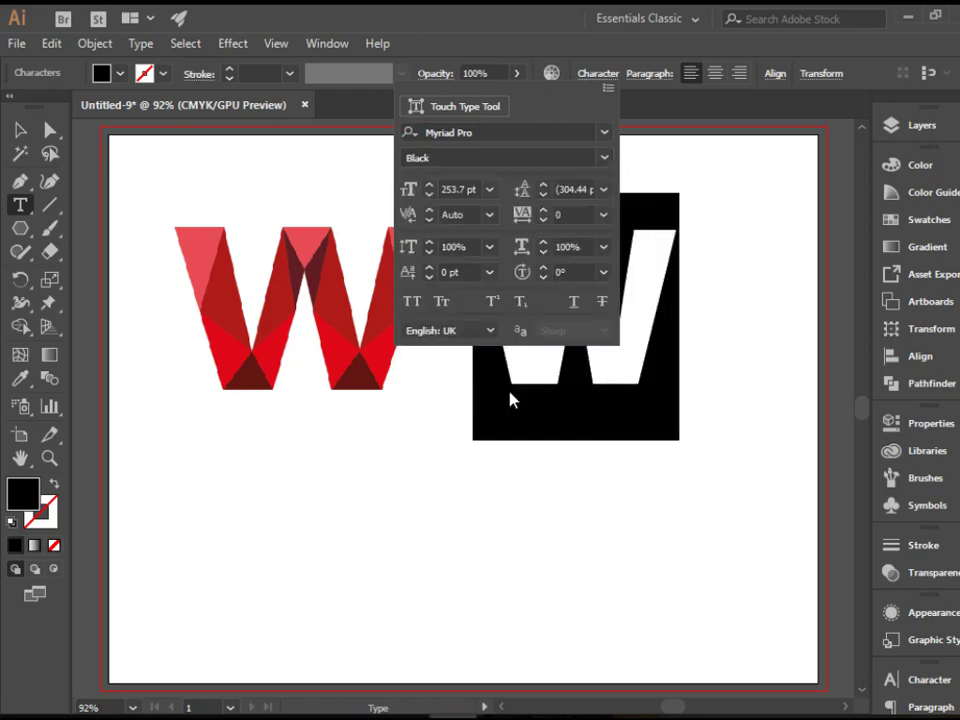
left_click(20, 130)
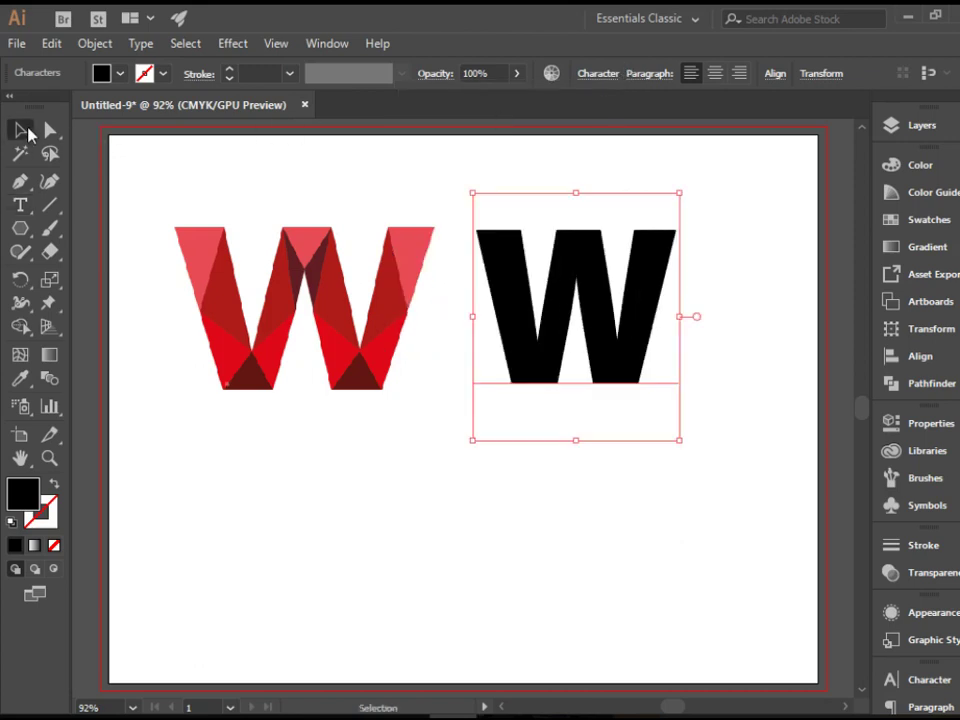
left_click(654, 165)
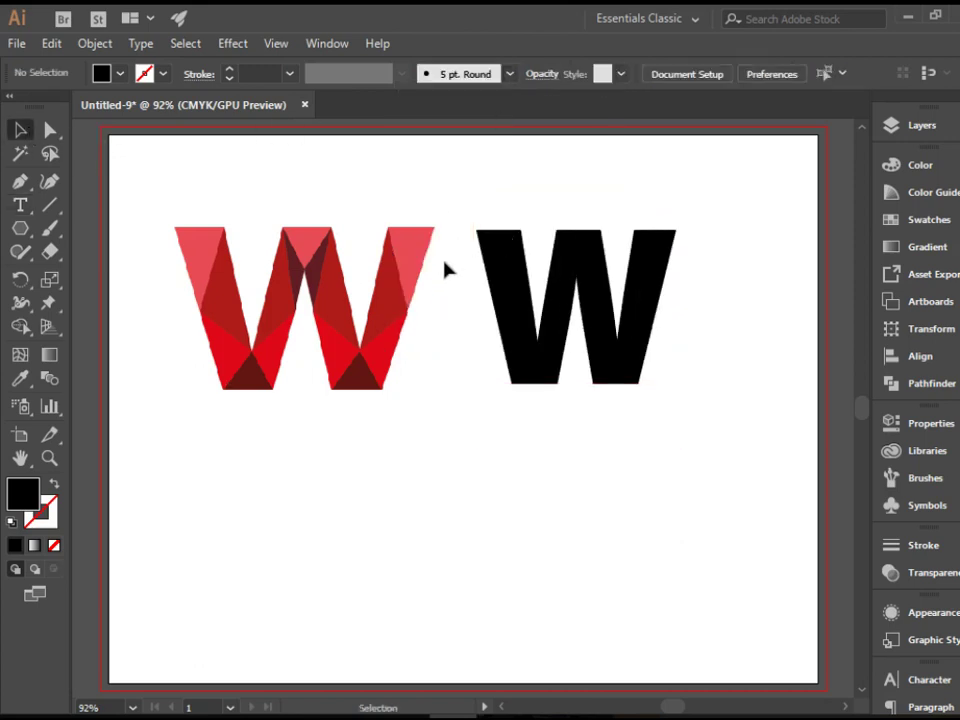
- In the Layers panel, lock the black W's sublayer inside the expanded Text layer
left_click(632, 345)
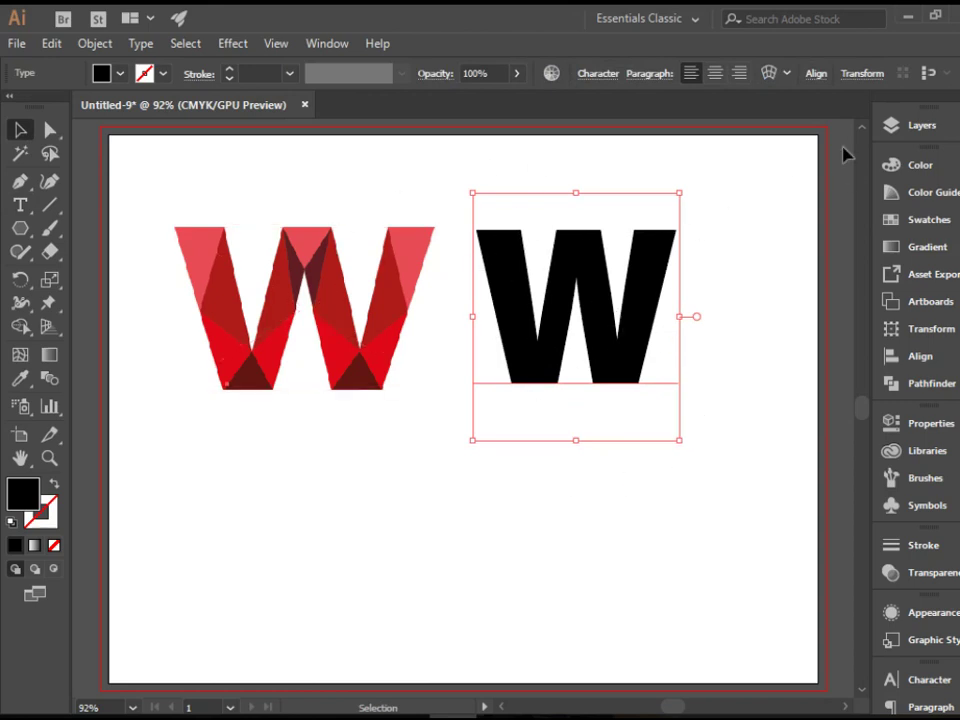
left_click(910, 127)
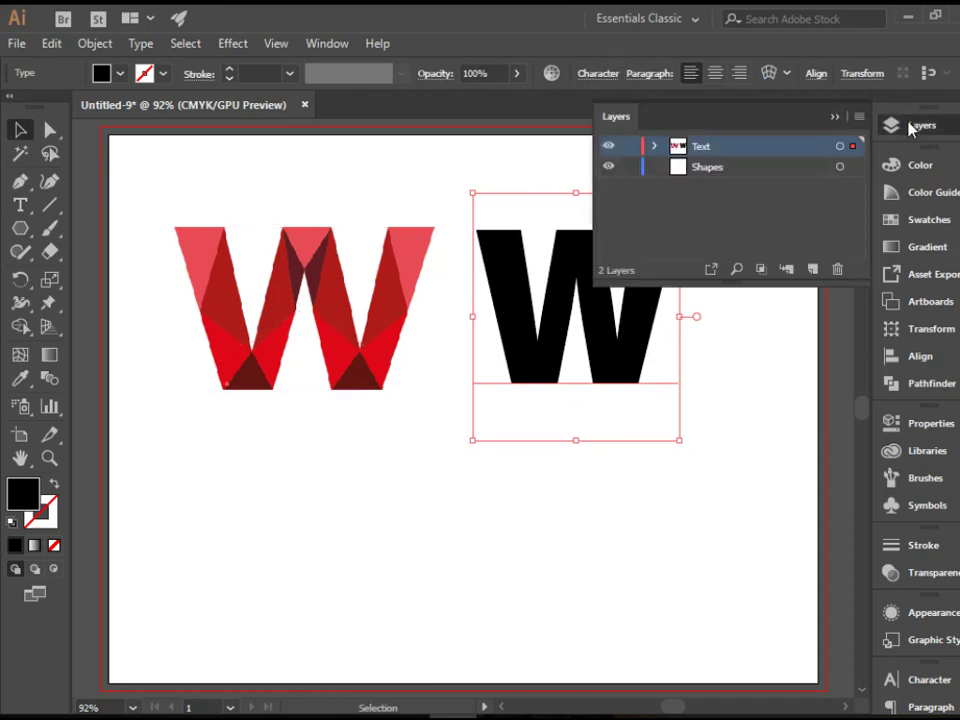
left_click(656, 148)
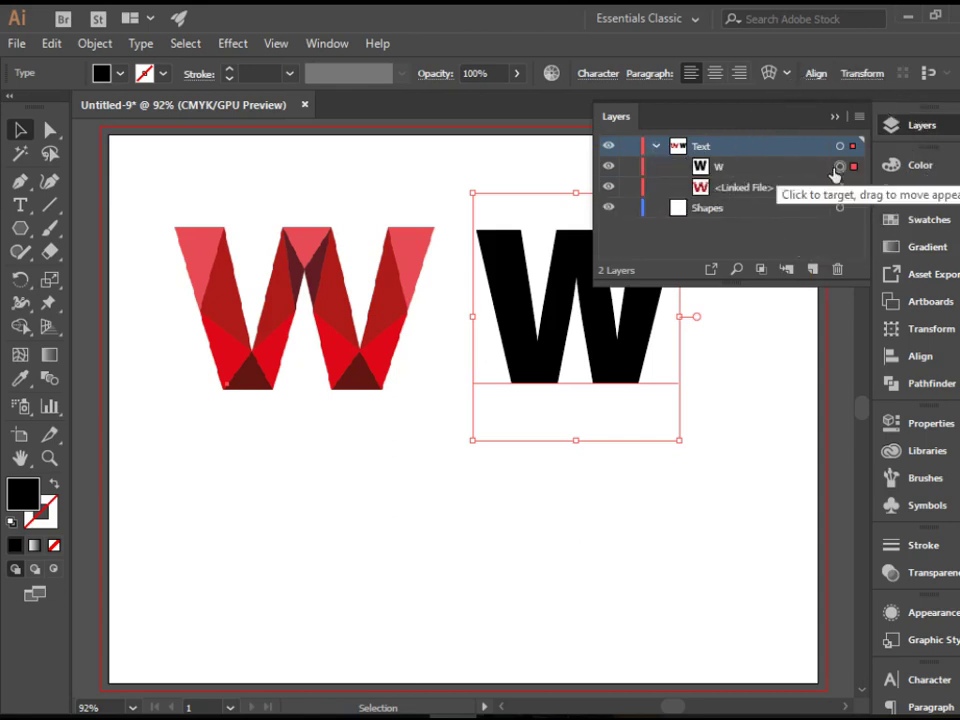
left_click(630, 168)
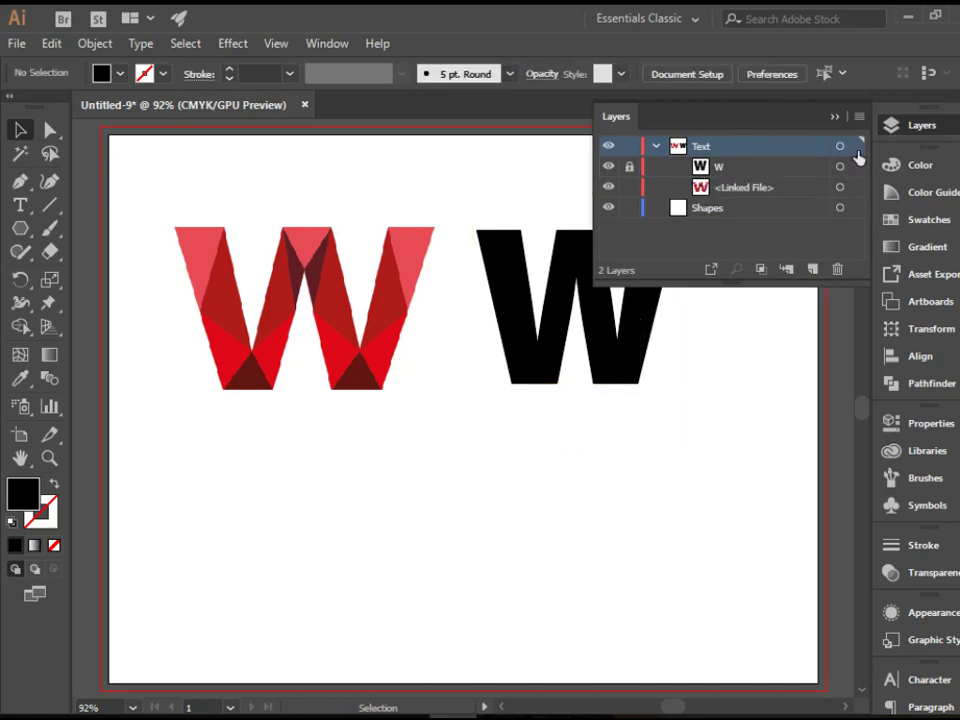
left_click(895, 132)
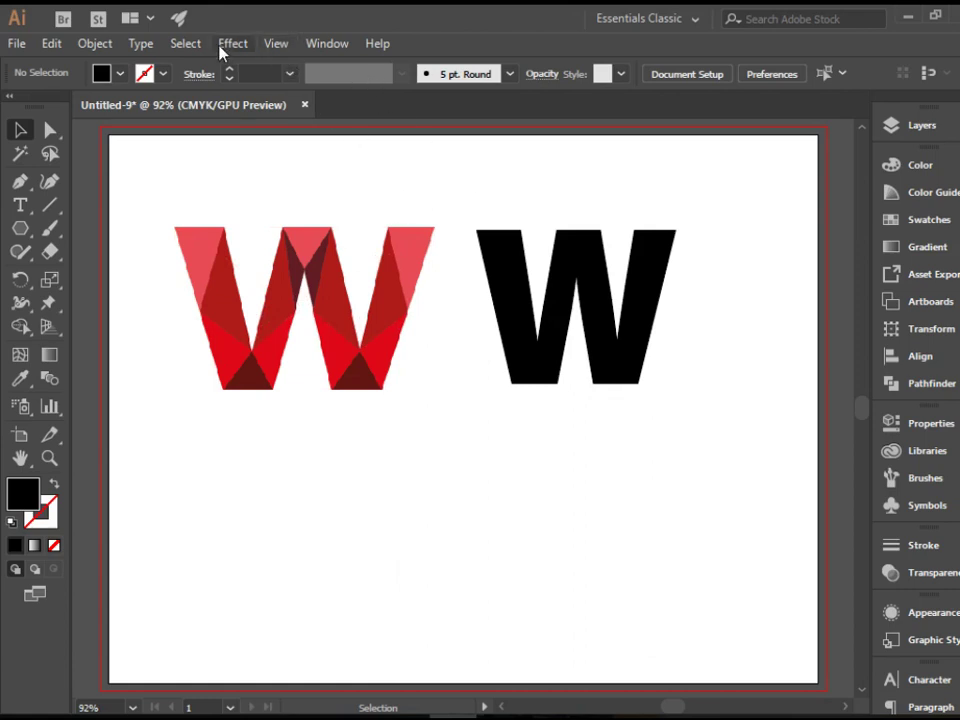
- Turn on rulers and drag a horizontal guide across the middle of both Ws
left_click(281, 46)
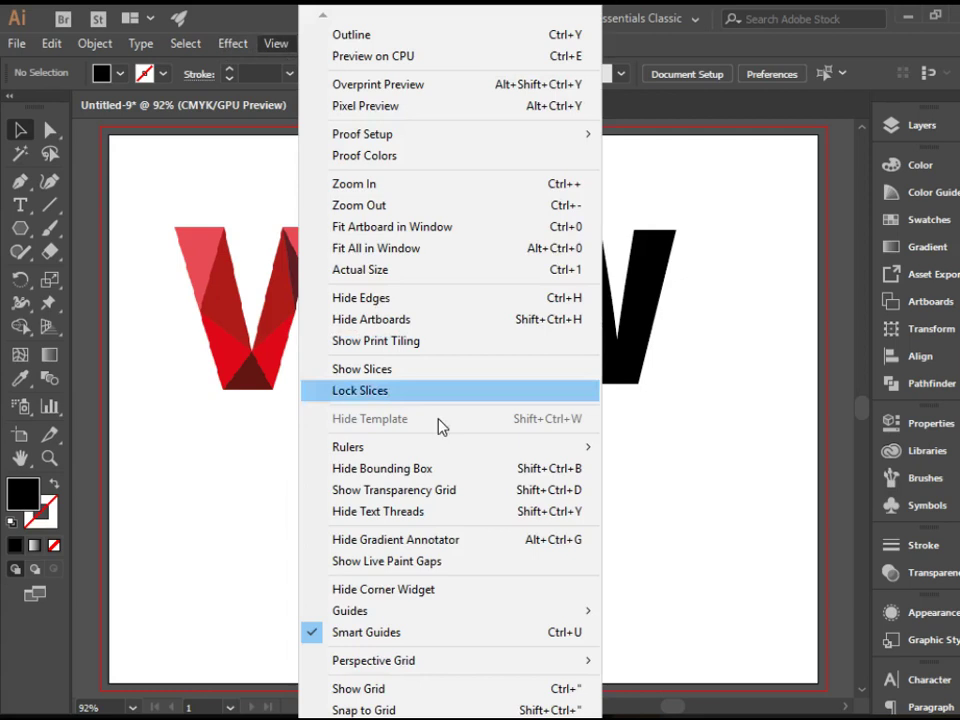
mouse_move(467, 452)
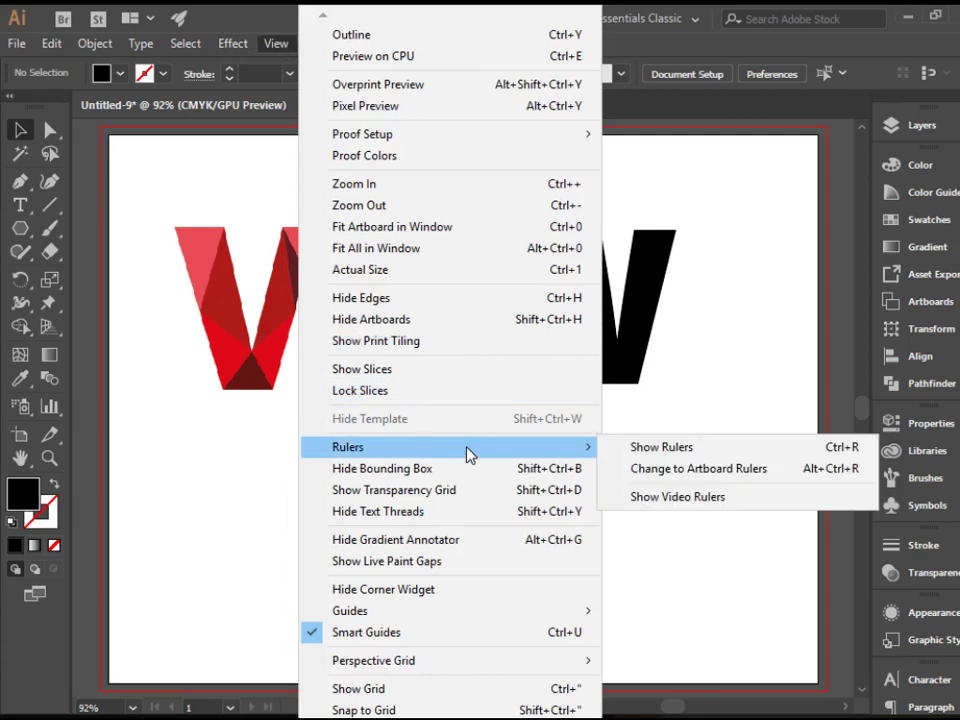
left_click(691, 453)
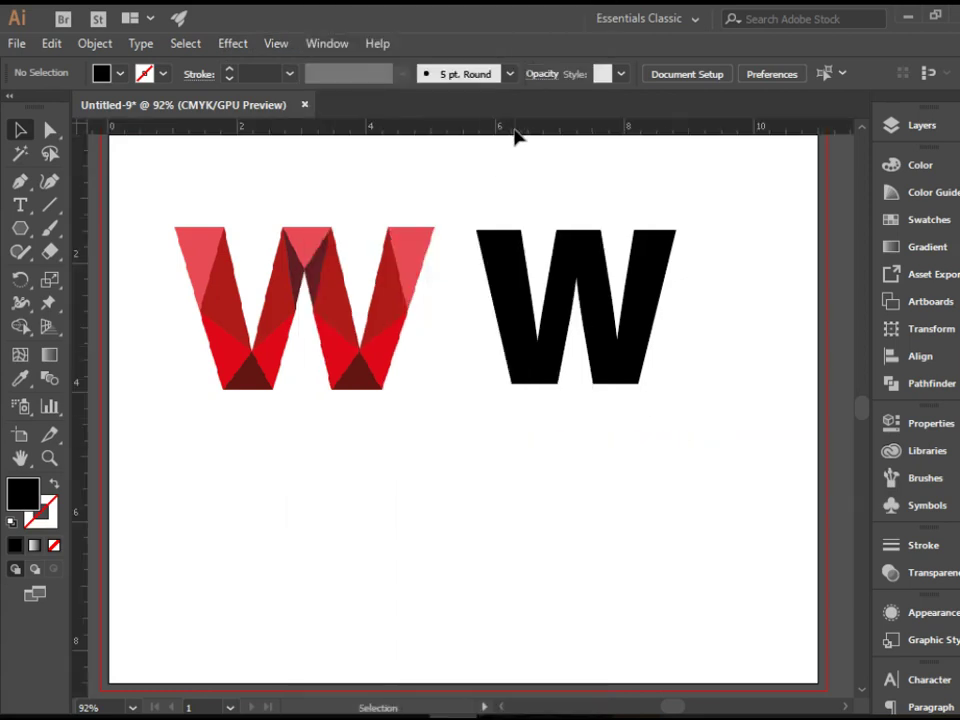
left_click_drag(515, 134, 521, 314)
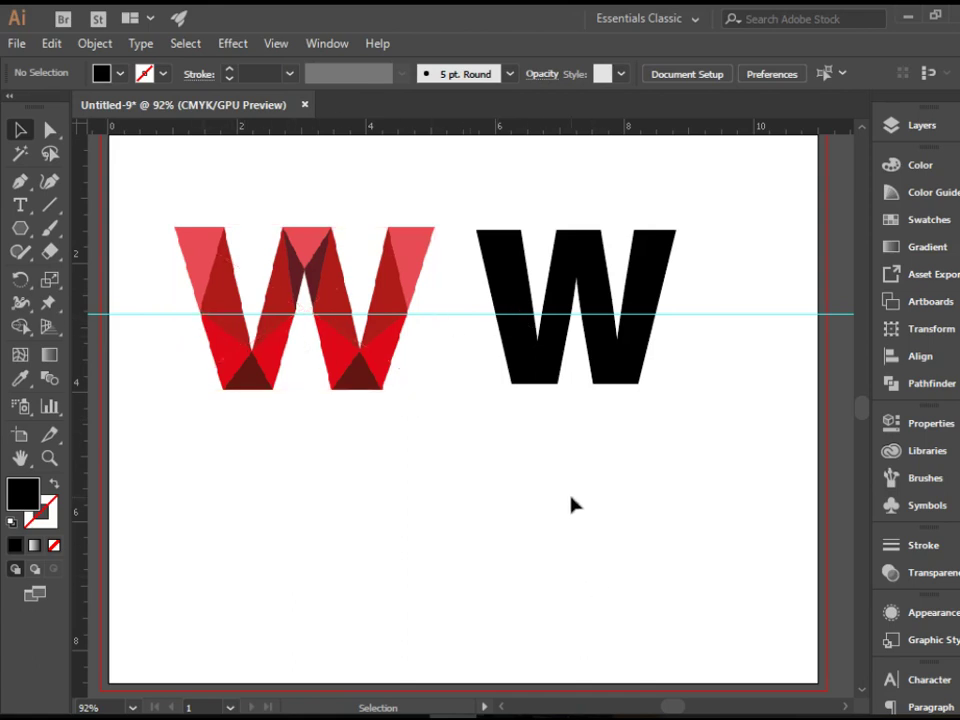
- Draw a closed triangle from the black W's top-left corner down to the guide
key("p")
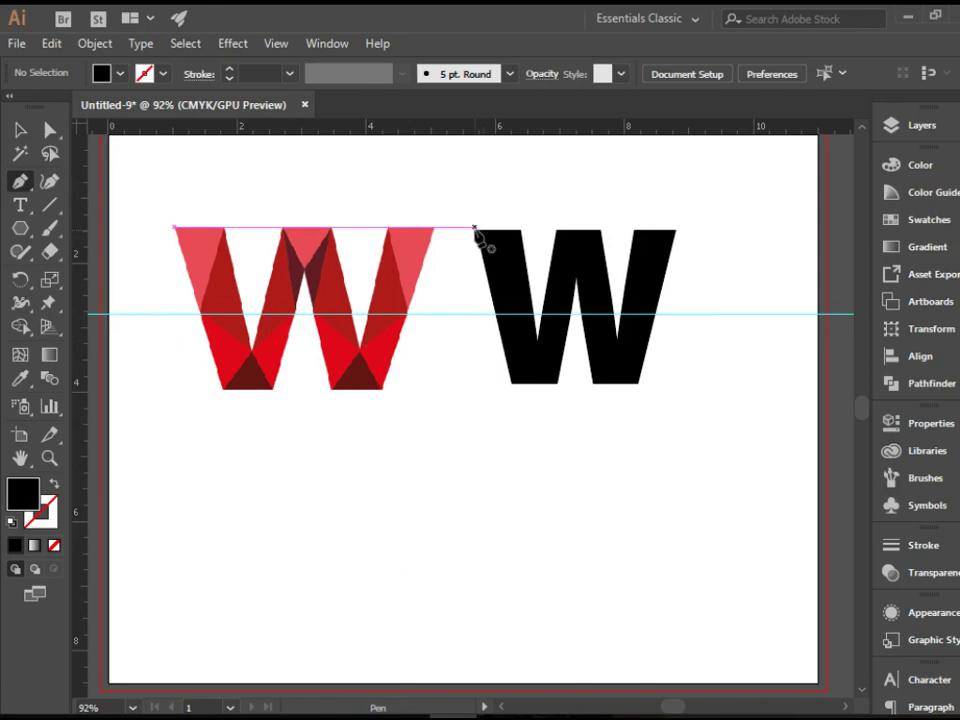
left_click(474, 227)
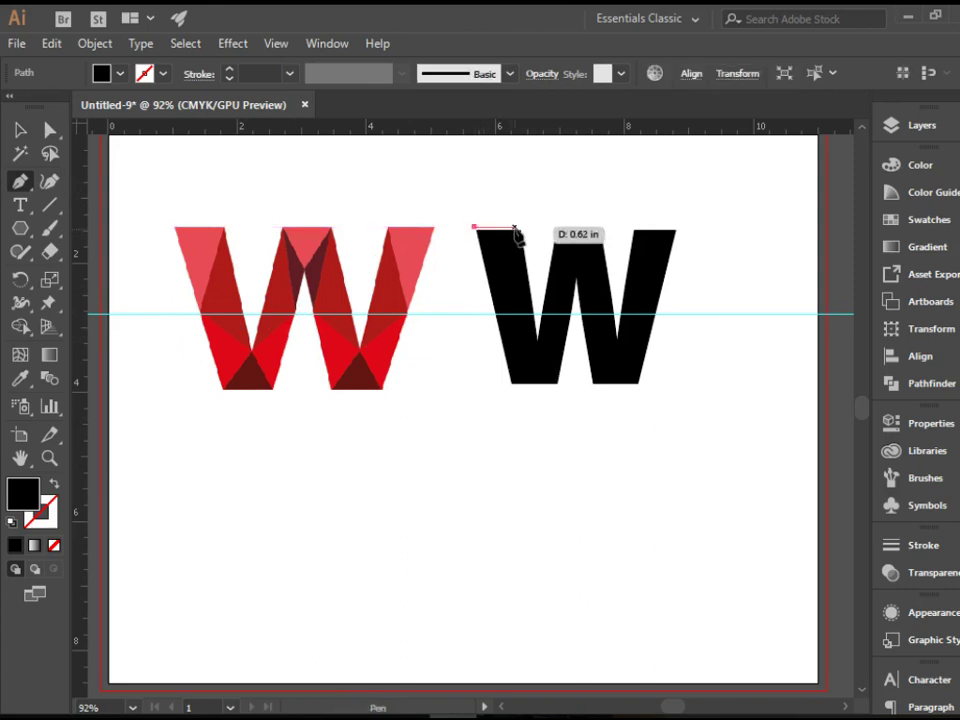
left_click(498, 228)
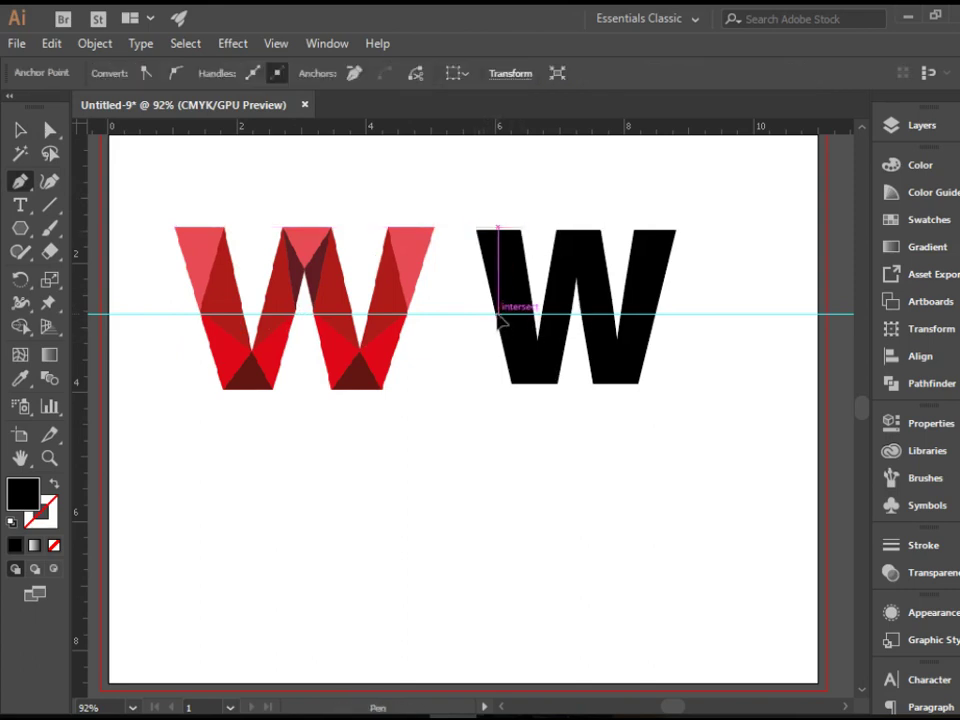
left_click(498, 316)
left_click(474, 227)
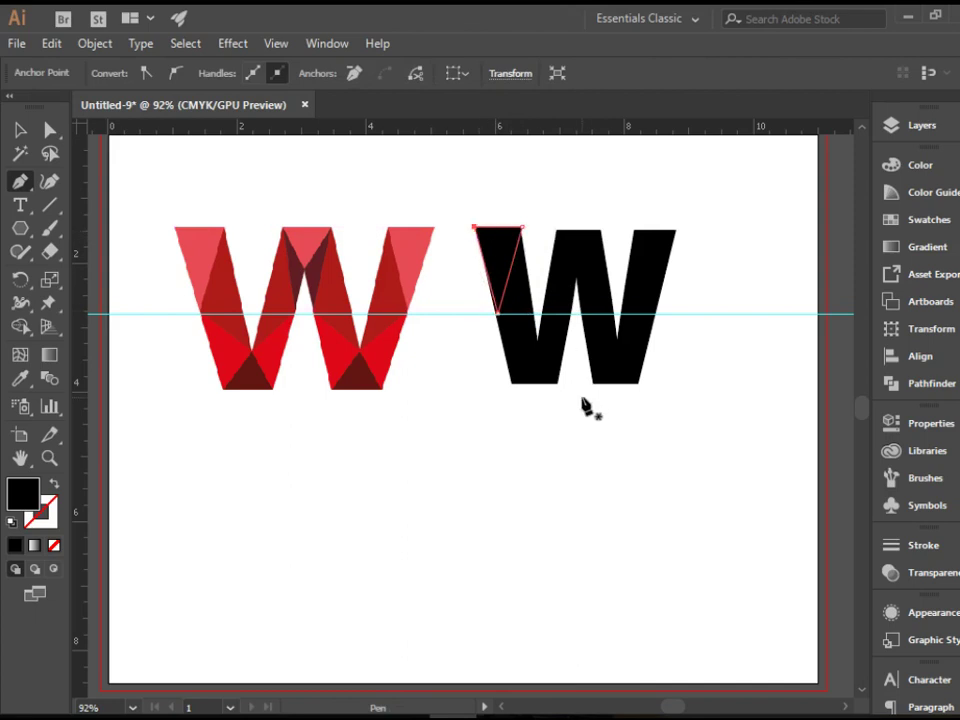
- Fill the triangle with the red W's pink sampled by Eyedropper, then deselect
left_click(19, 378)
left_click(210, 238)
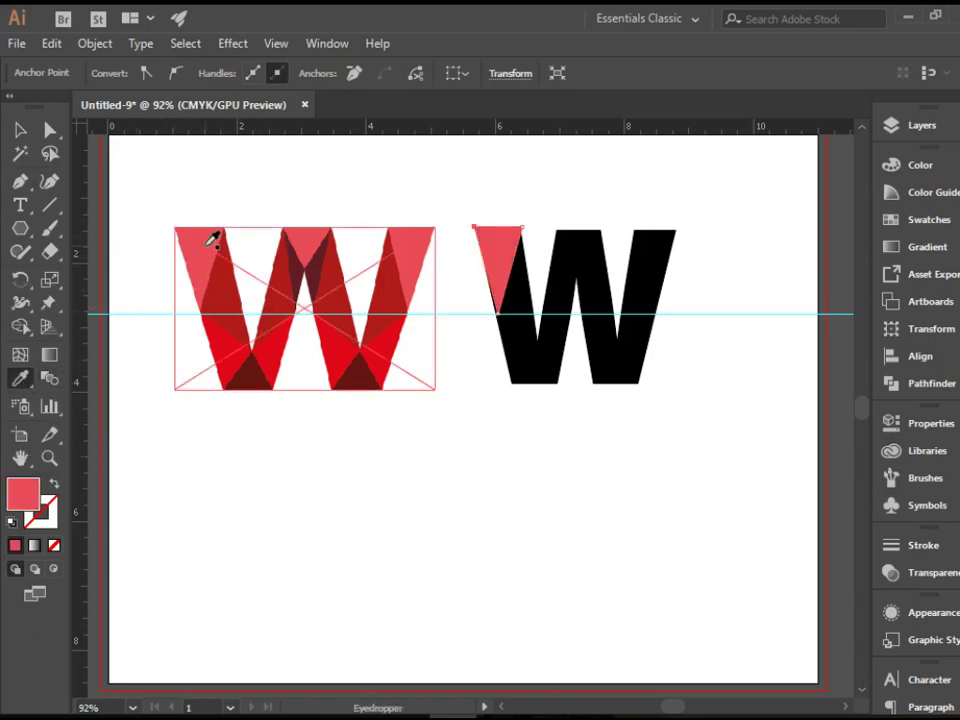
left_click(50, 129)
left_click(600, 500)
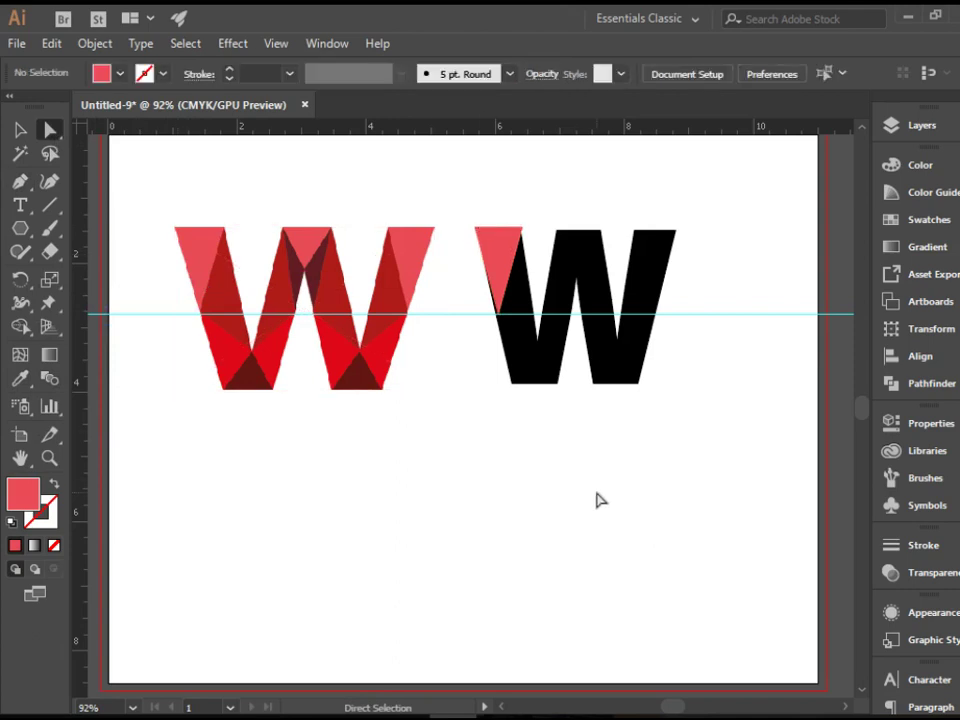
- Zoom in on the black W to 200%, browsing View > Guides without changing anything
key("z")
left_click_drag(356, 204, 755, 457)
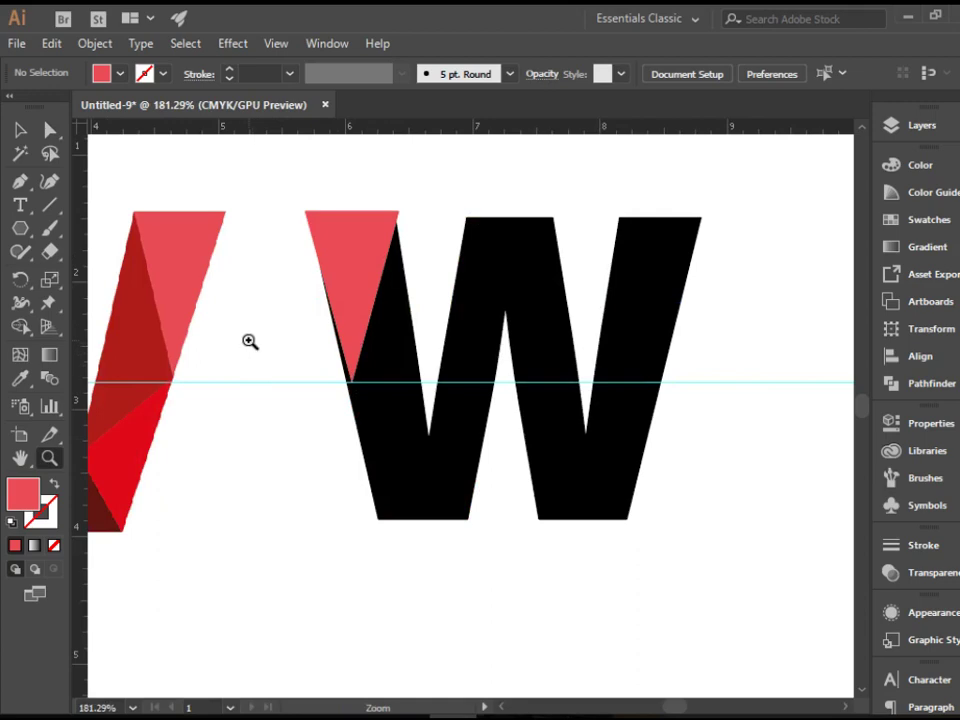
key("ctrl")
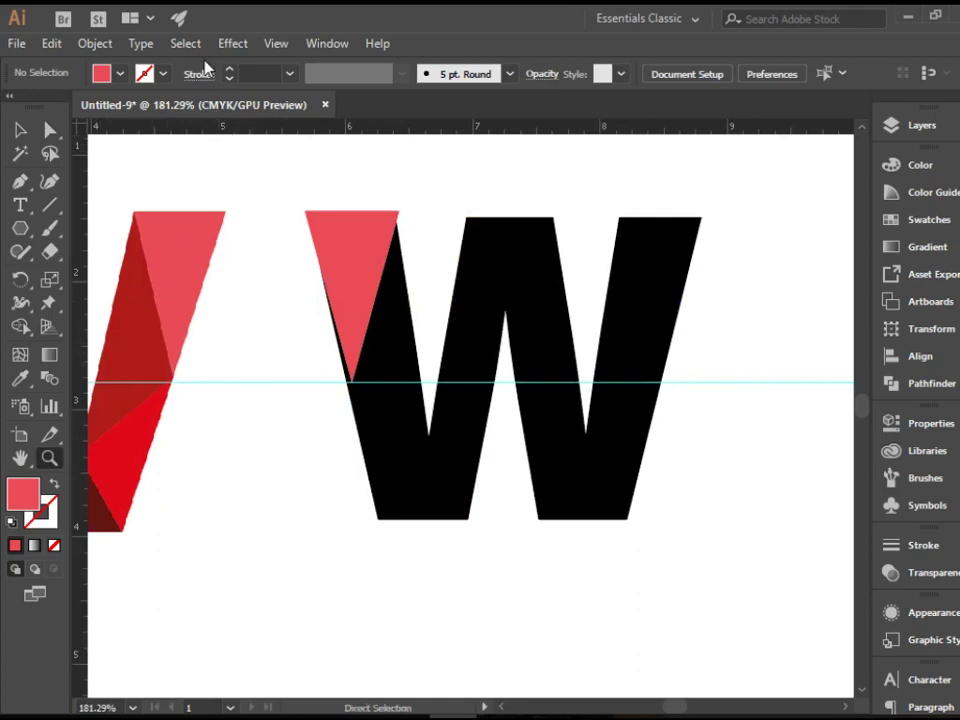
left_click(276, 44)
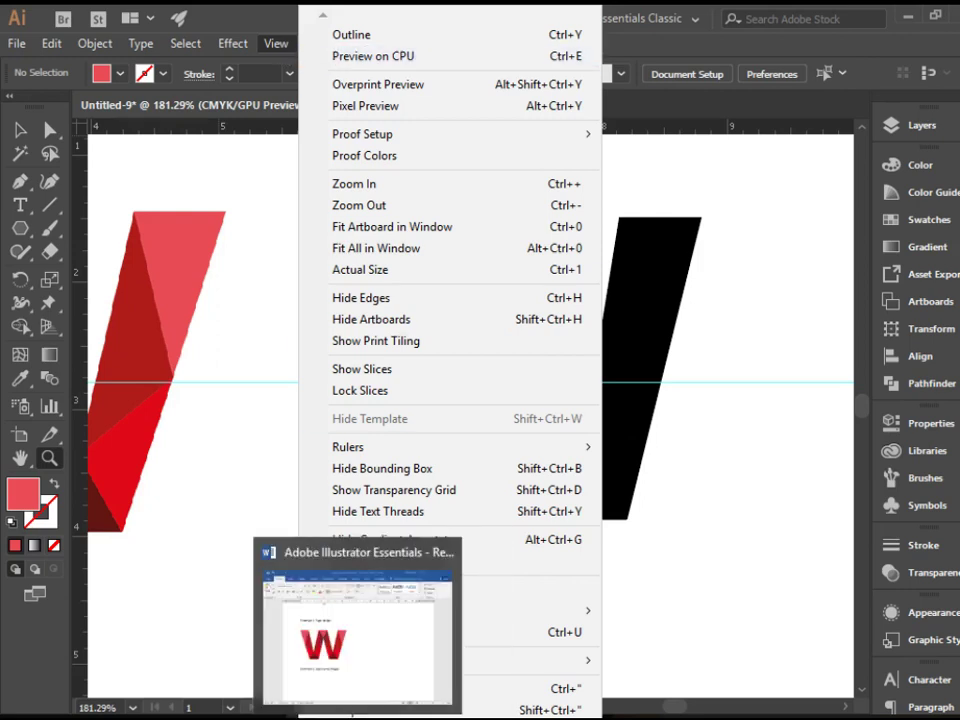
mouse_move(450, 715)
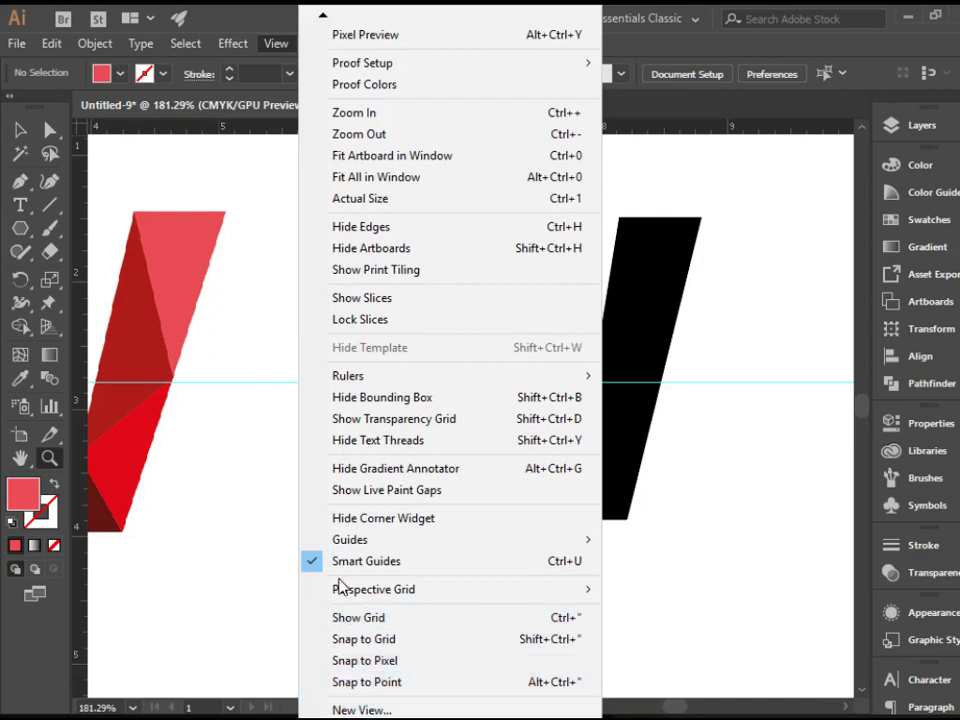
mouse_move(412, 548)
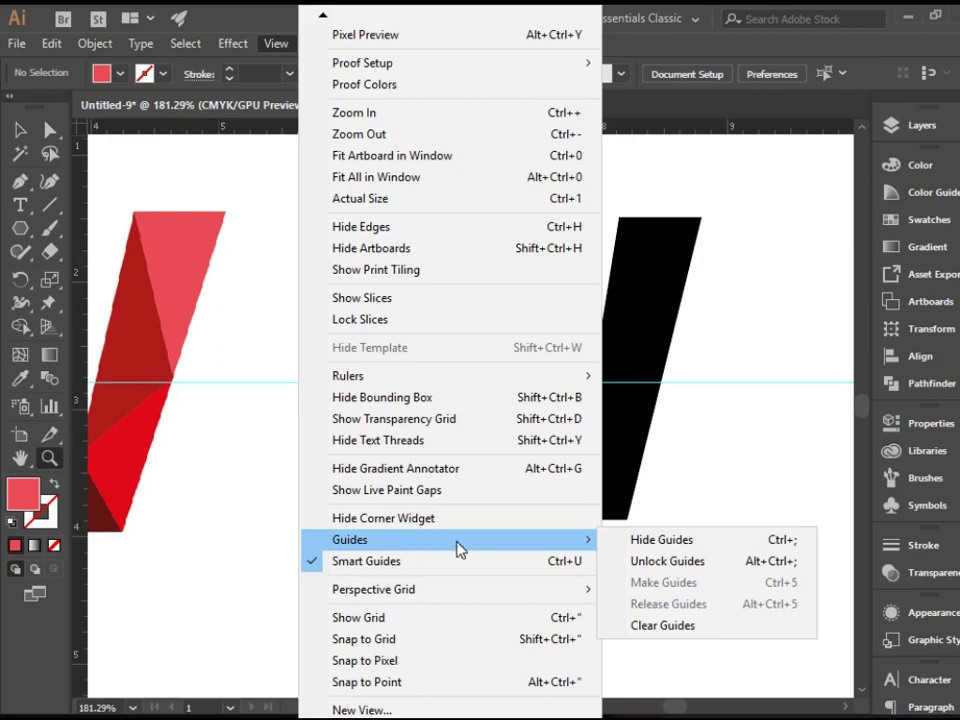
left_click(272, 476)
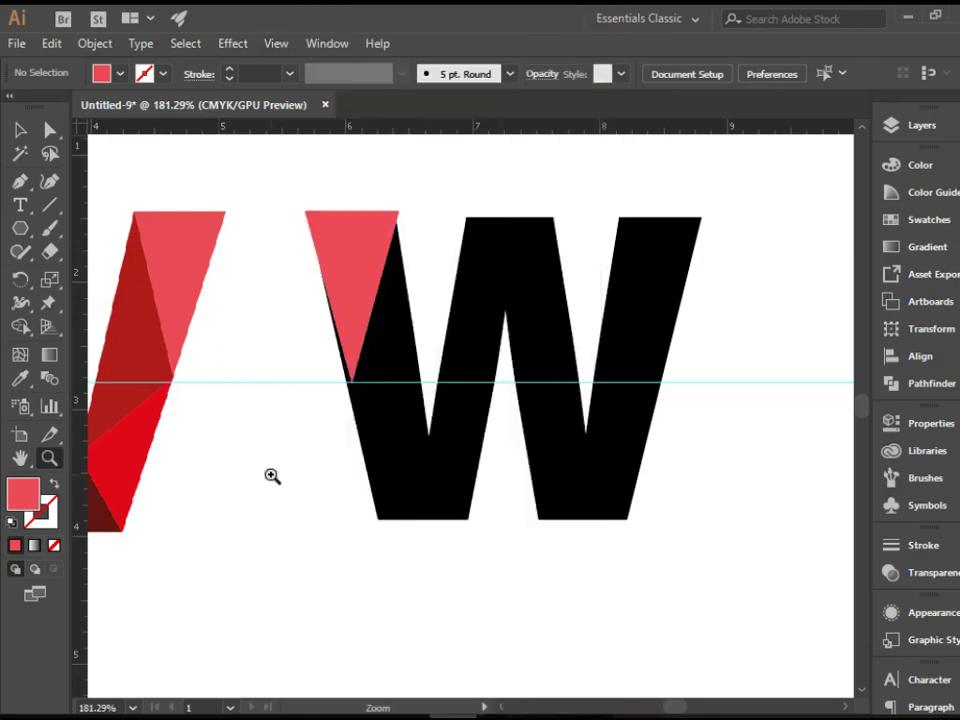
left_click(286, 416)
- Snap the pink triangle's bottom anchor onto the guide and its top corners onto the W's edge
scroll(497, 372, "up", 1)
left_click(50, 130)
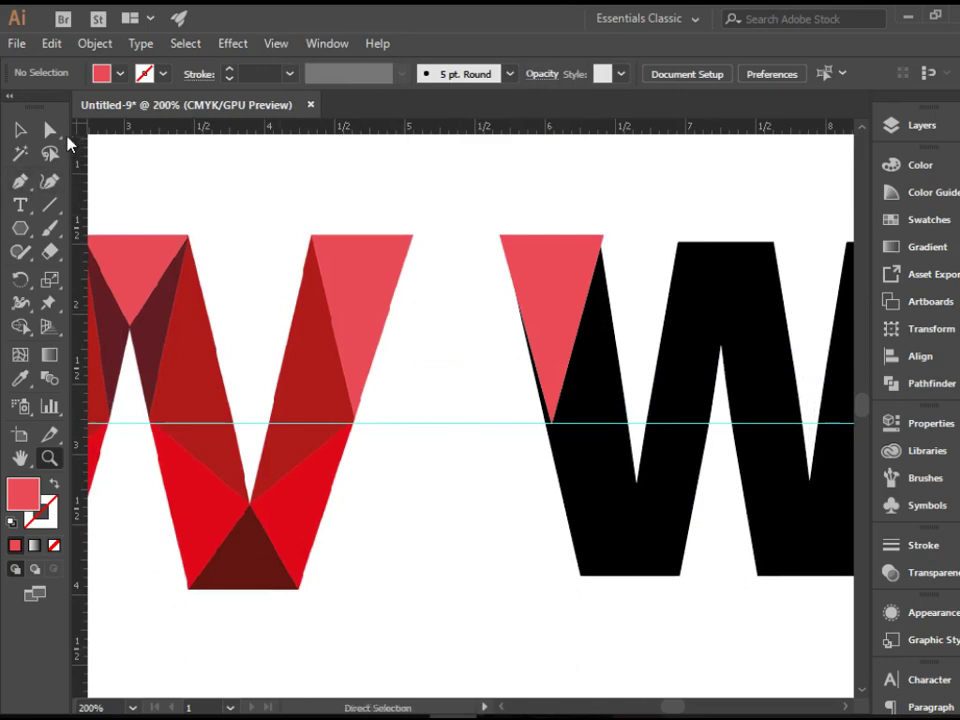
left_click(551, 424)
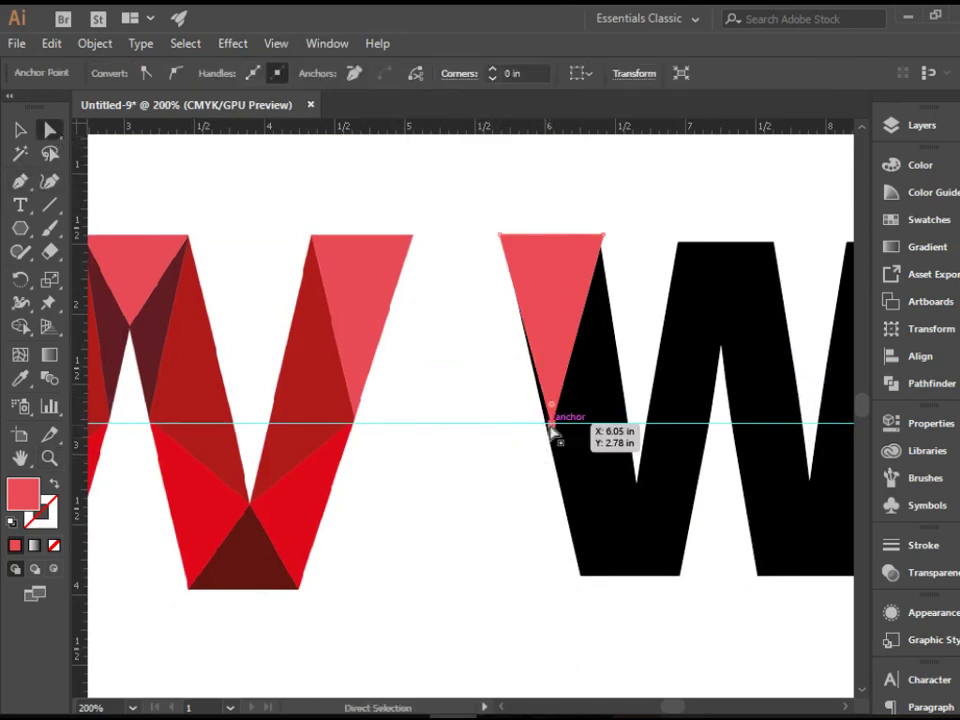
left_click_drag(551, 424, 544, 424)
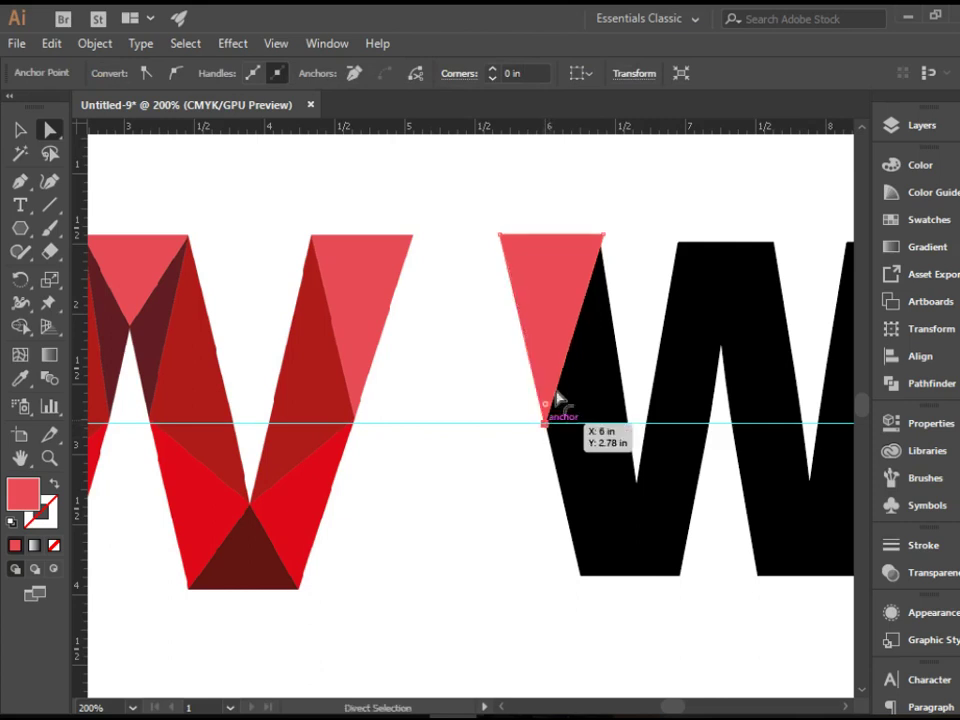
left_click(611, 240)
mouse_move(608, 240)
left_mouse_down()
mouse_move(585, 242)
mouse_move(596, 246)
mouse_move(598, 234)
mouse_move(602, 243)
left_mouse_up()
left_click(625, 221)
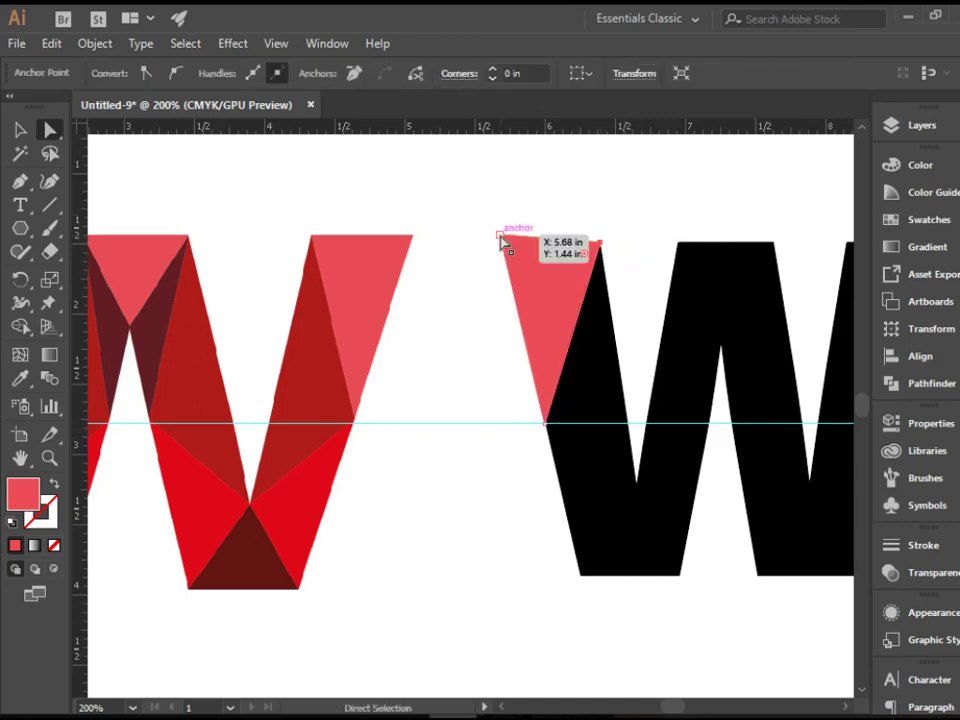
left_click_drag(501, 240, 505, 250)
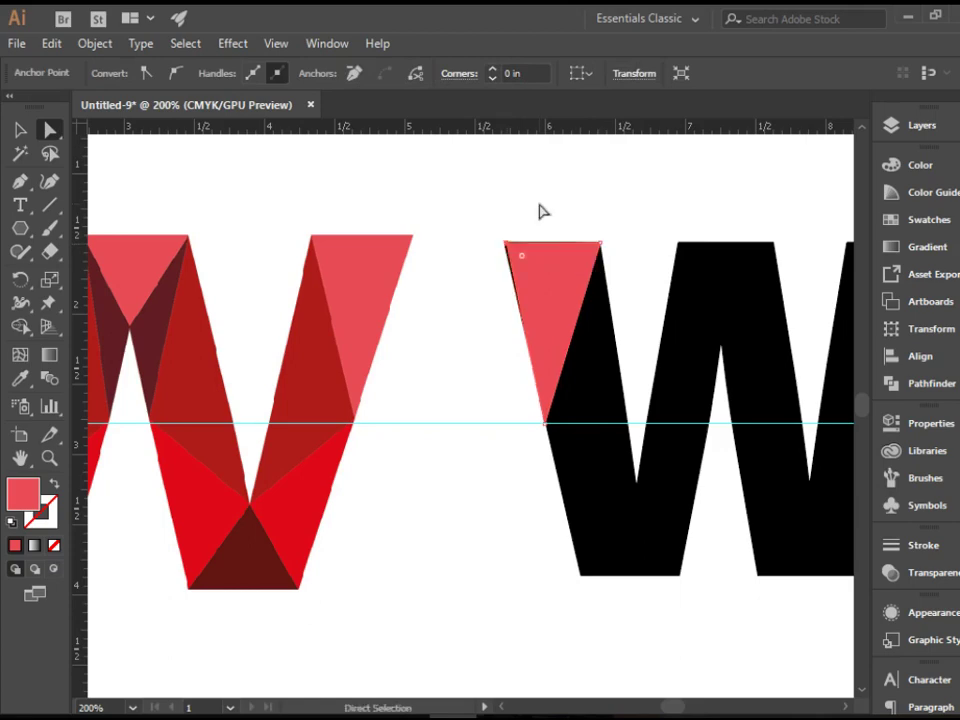
left_click(654, 233)
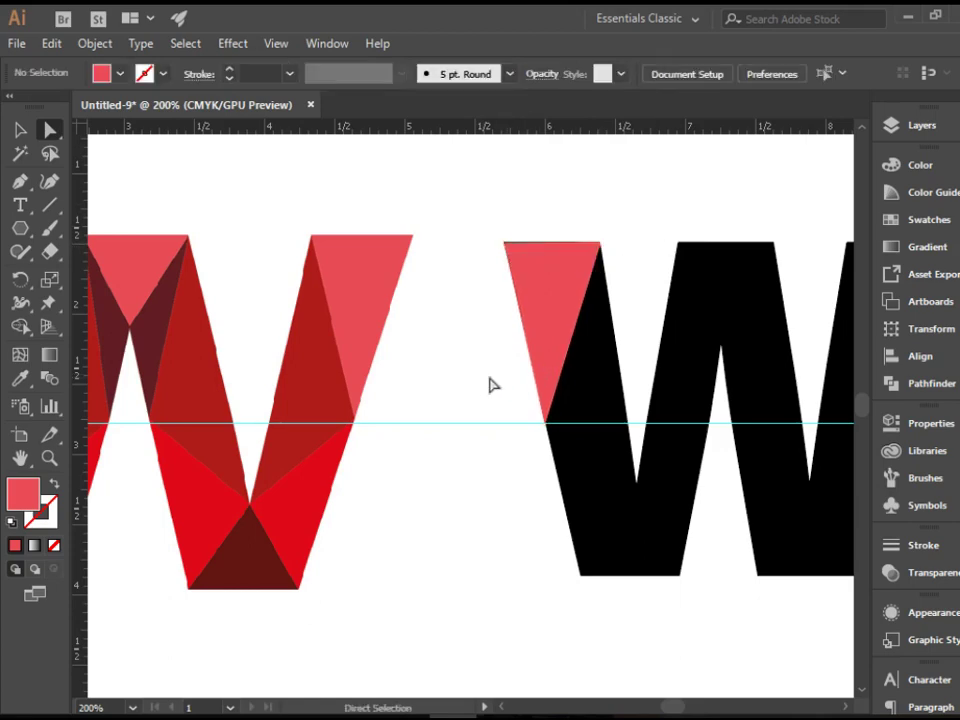
key("space")
- Draw a triangle beside the pink one, joining the left stroke, the W's top corner and the pink tip
left_click_drag(330, 493, 562, 475)
left_click(566, 176)
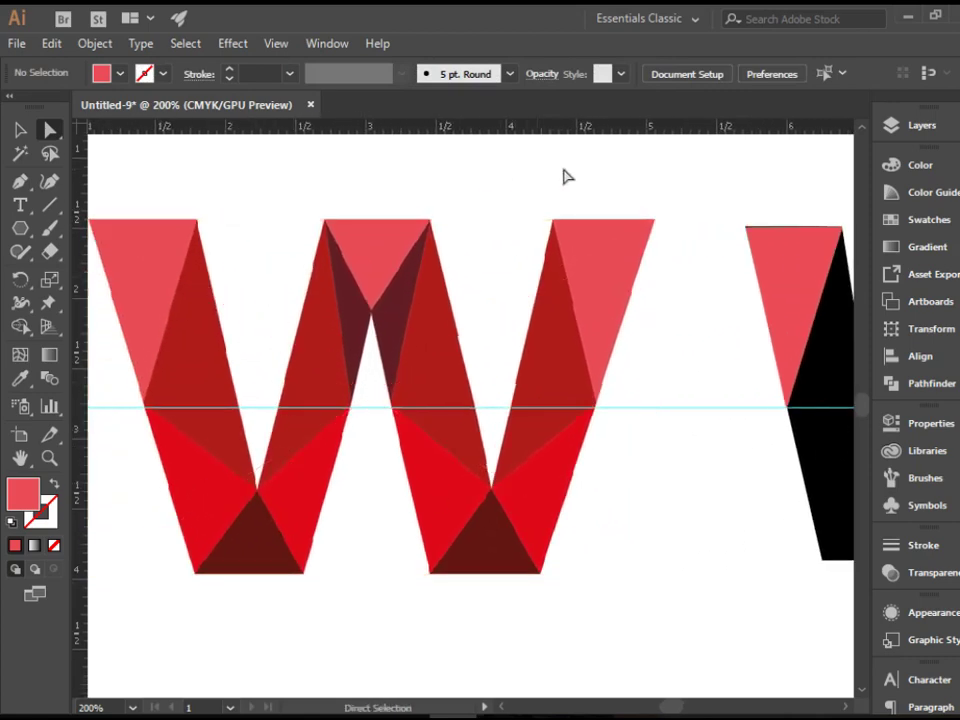
key("space")
left_click_drag(688, 176, 600, 176)
key("ctrl+z")
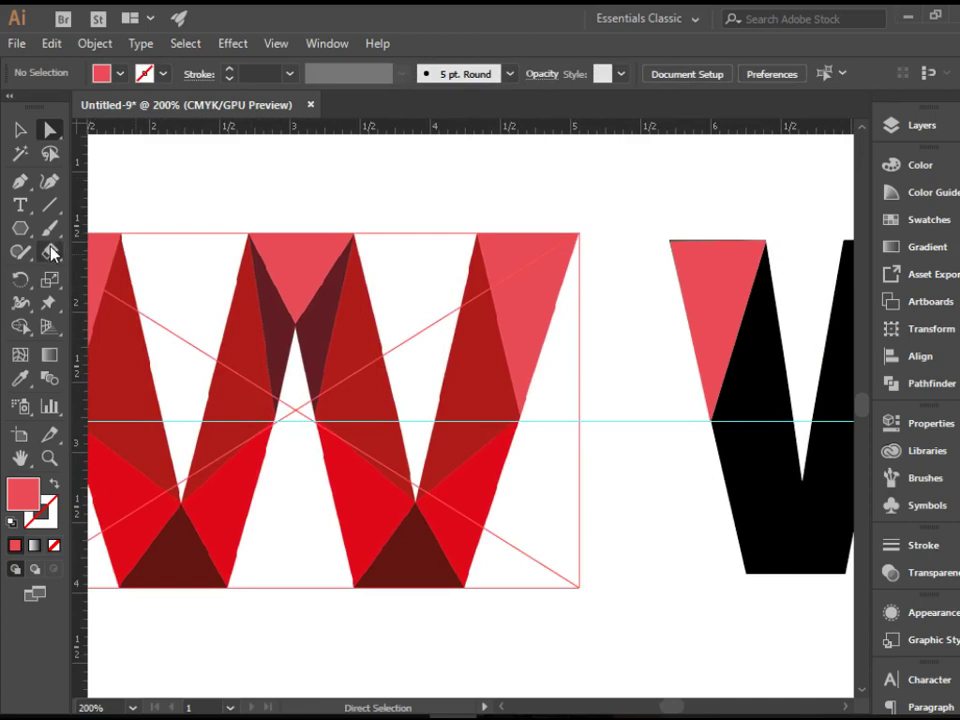
key("ctrl+shift+a")
key("p")
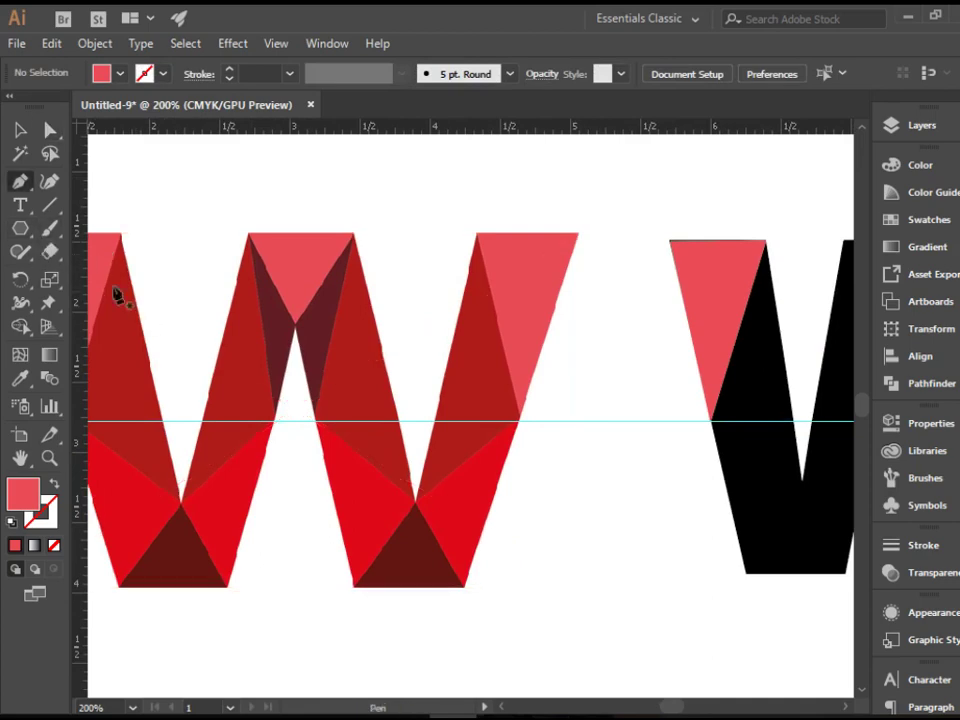
left_click(801, 481)
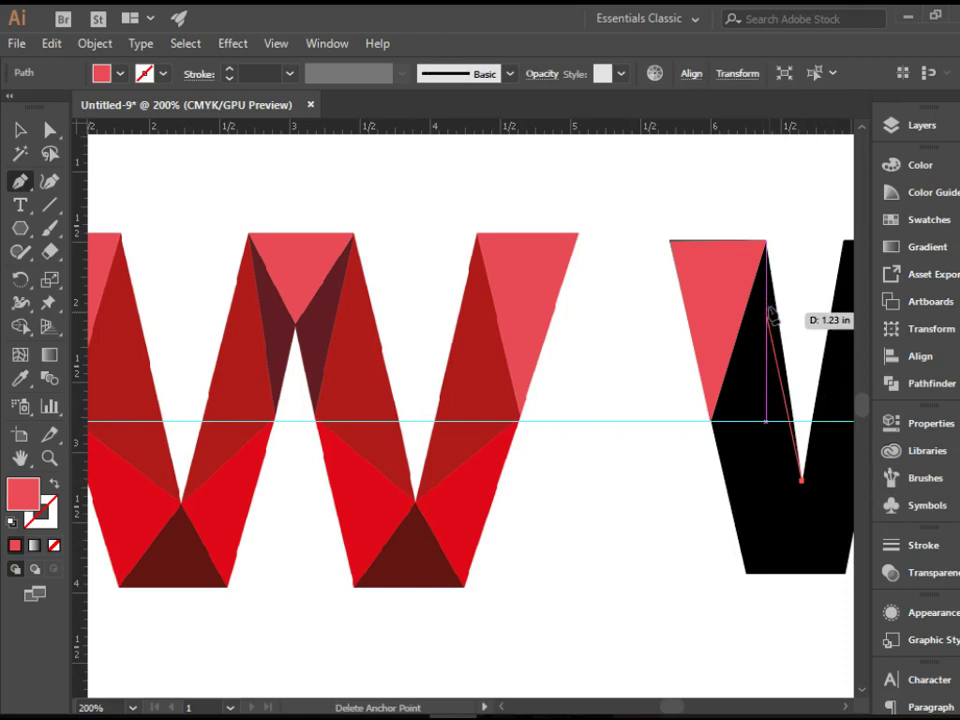
left_click(766, 242)
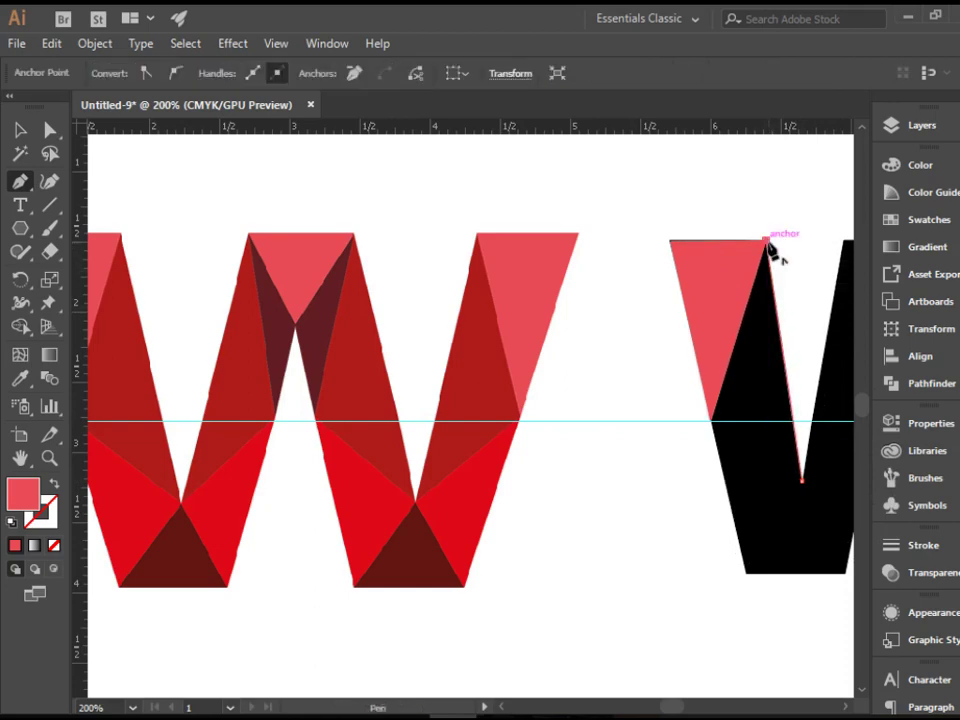
left_click(712, 421)
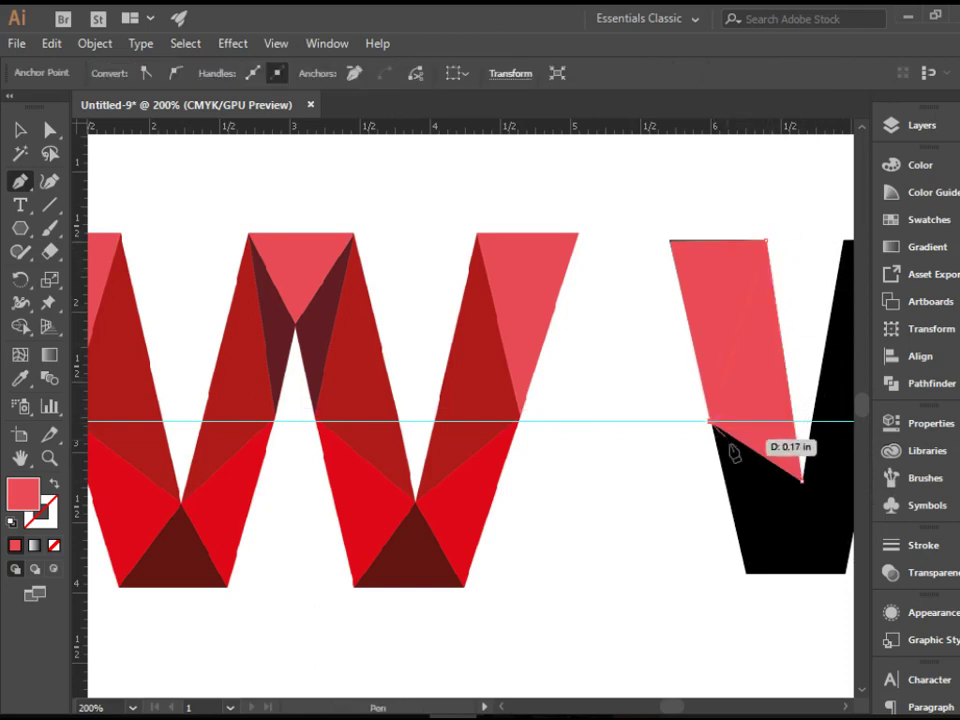
left_click(801, 481)
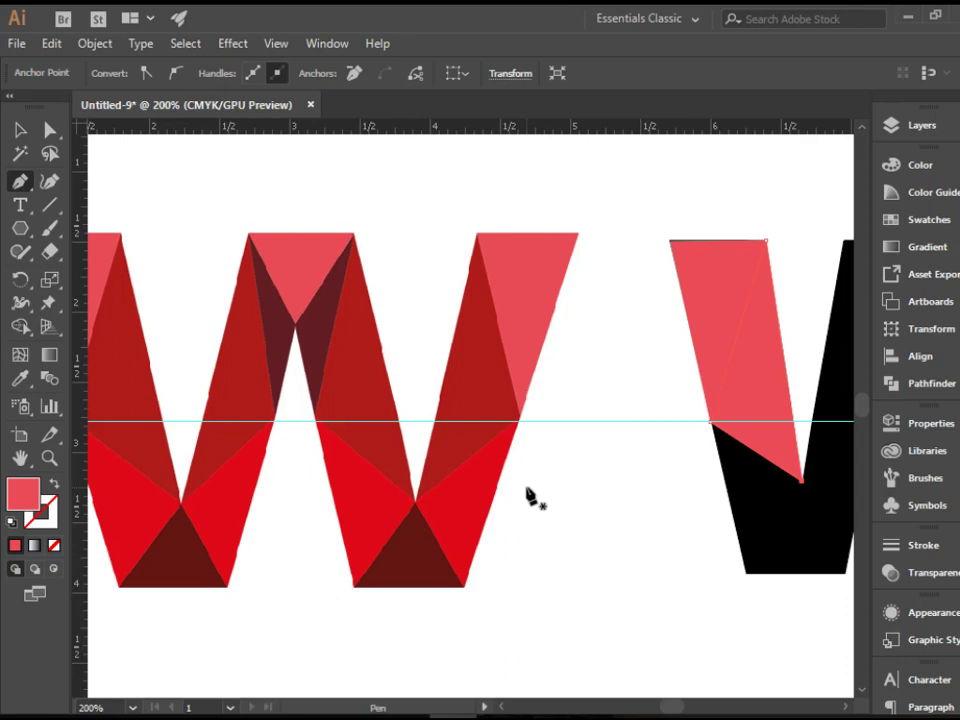
- Fill the new triangle with the red W's dark red sampled by Eyedropper
key("i")
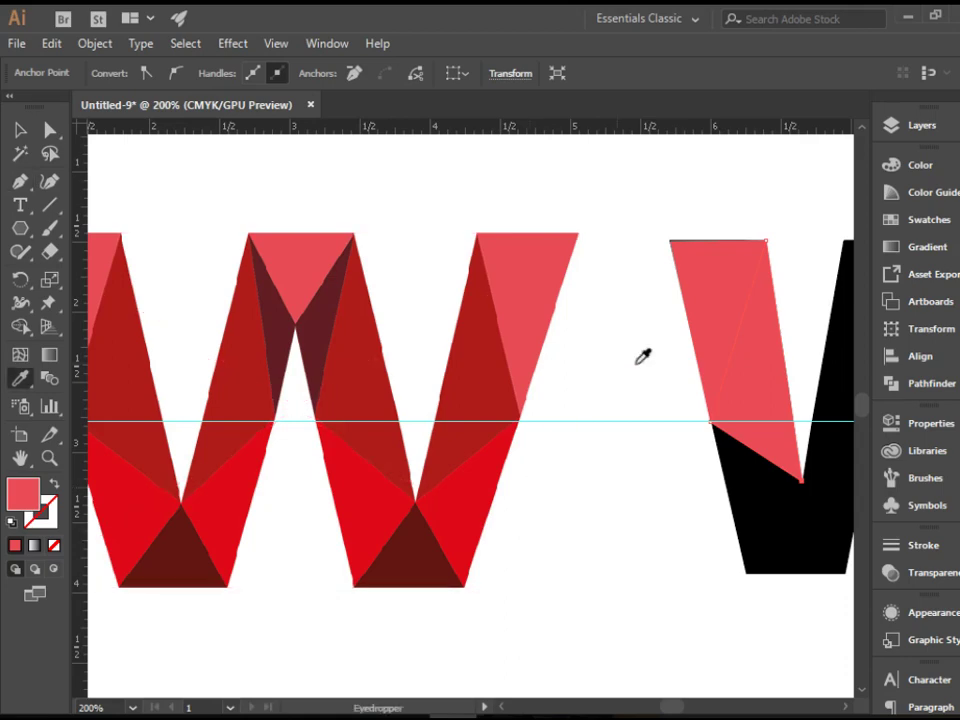
left_click(138, 377)
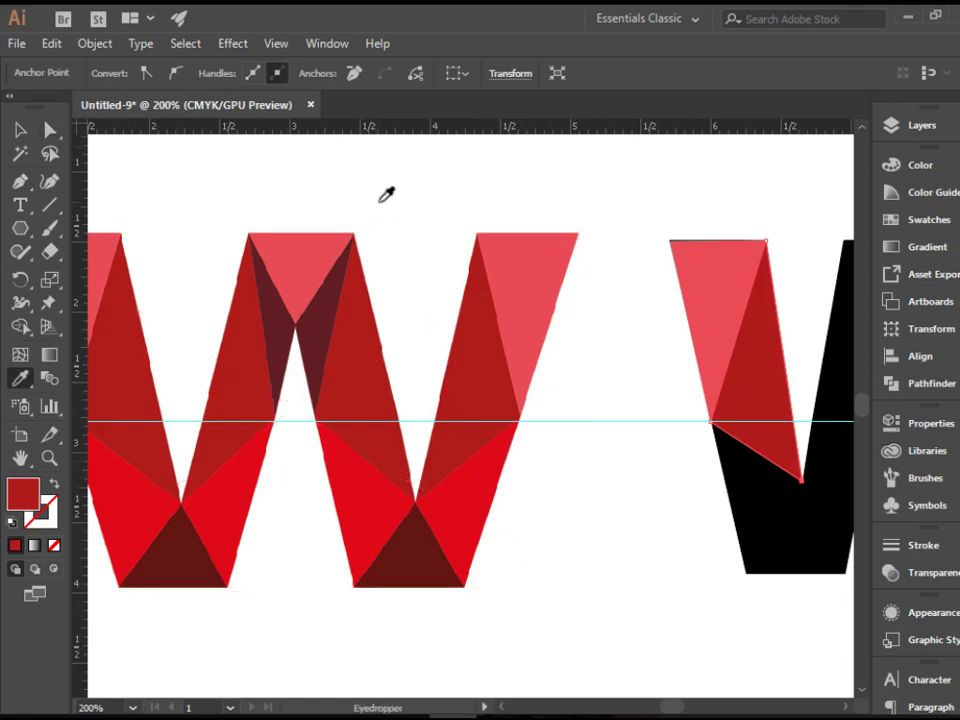
key("p")
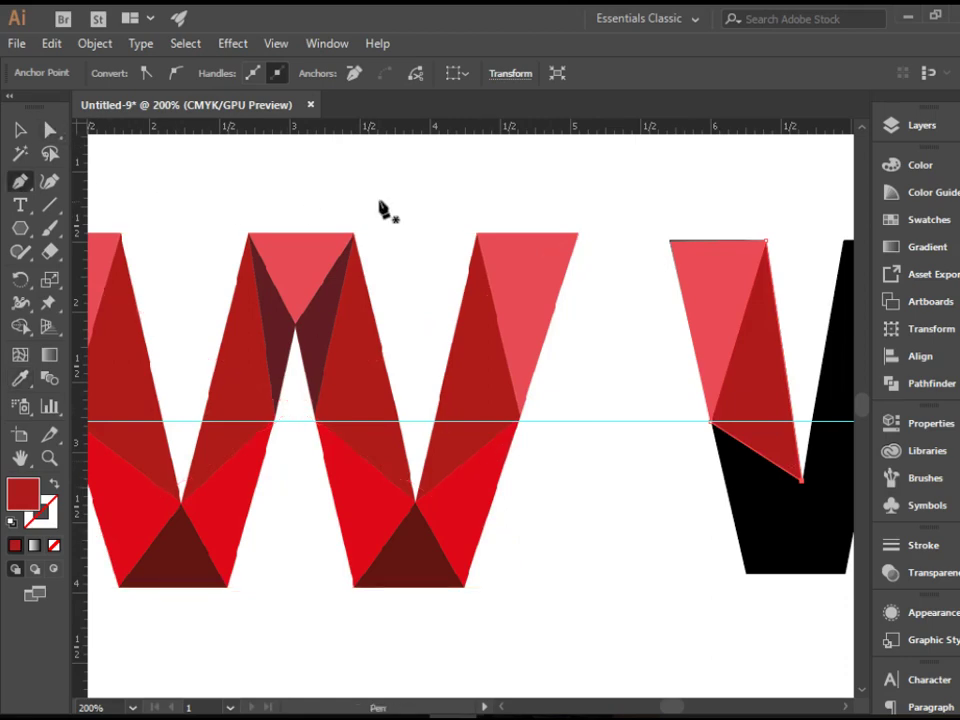
left_click_drag(572, 446, 579, 409)
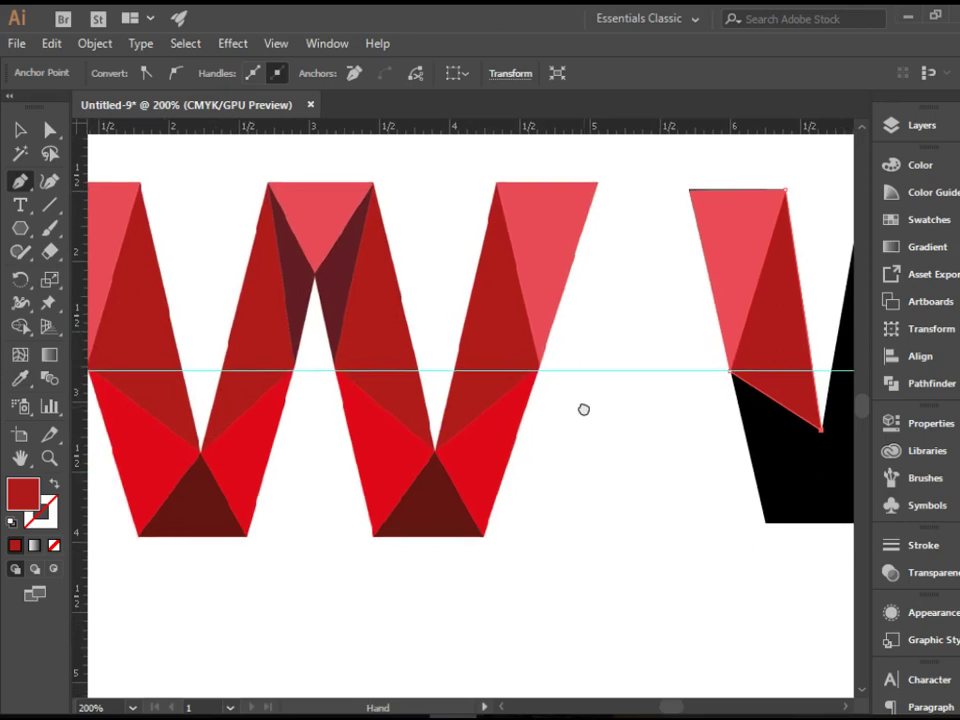
- Draw a triangle in the left stroke below the guide and fill it with the red W's bright red
left_click(764, 522)
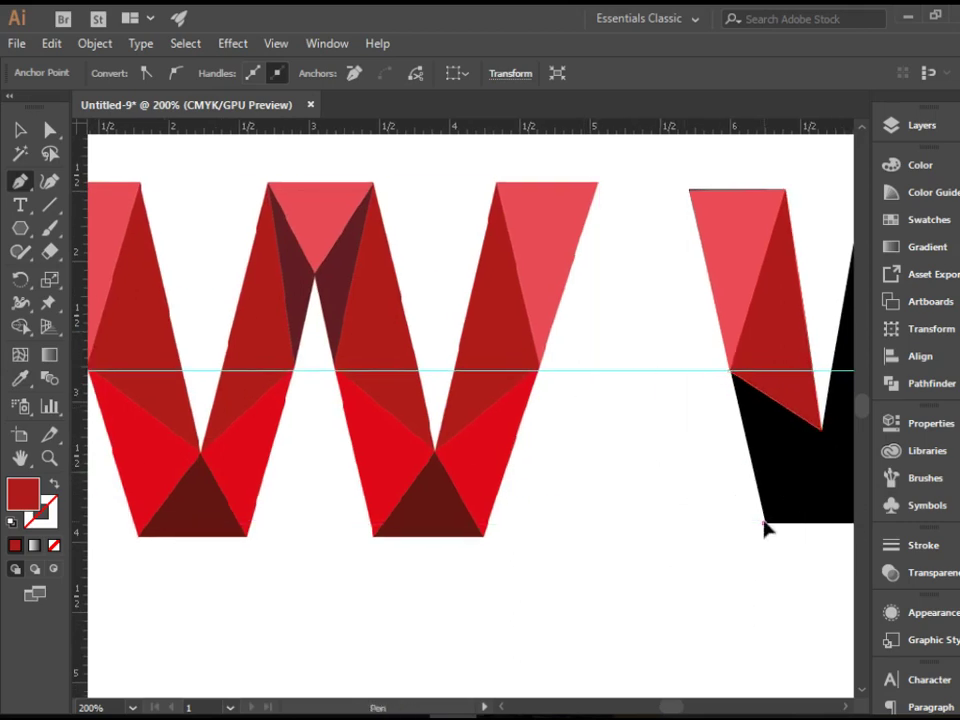
left_click(820, 429)
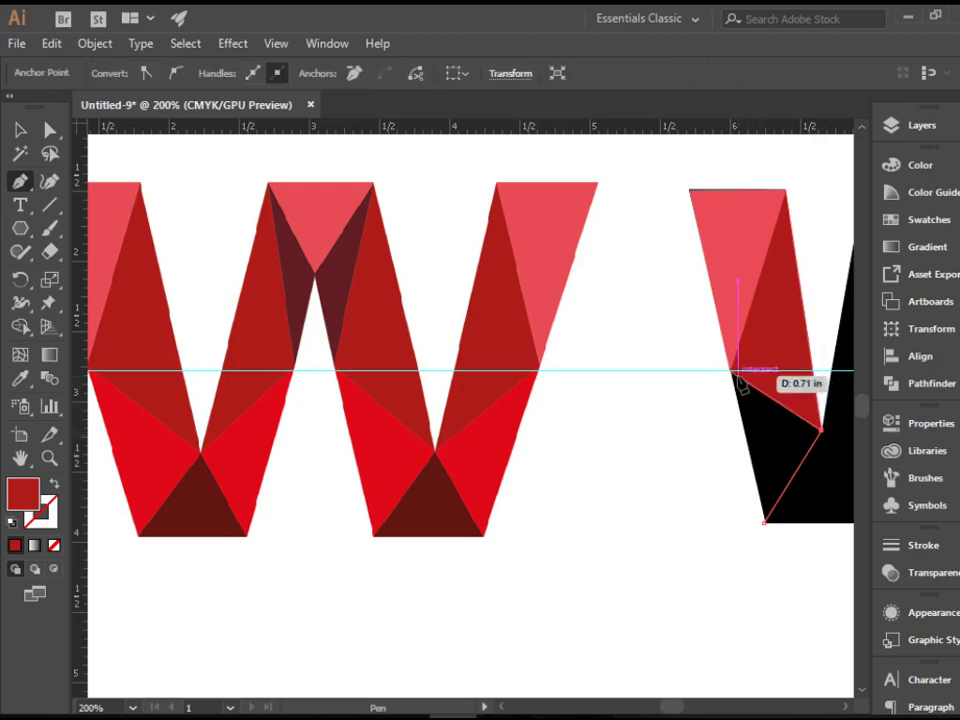
left_click(729, 371)
left_click(765, 523)
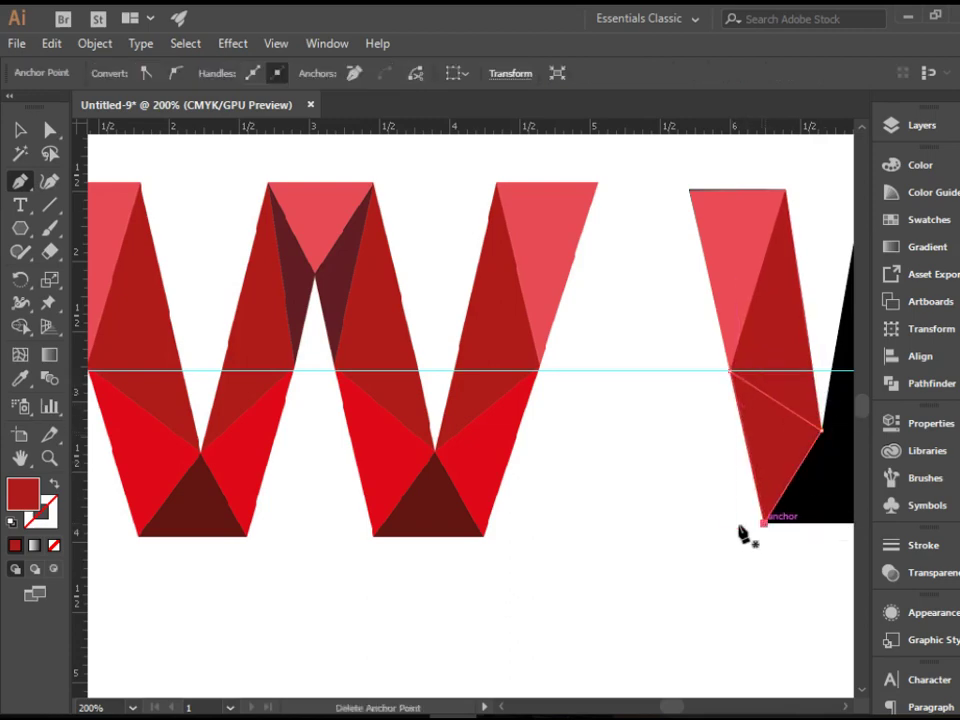
key("i")
left_click(266, 450, "ctrl")
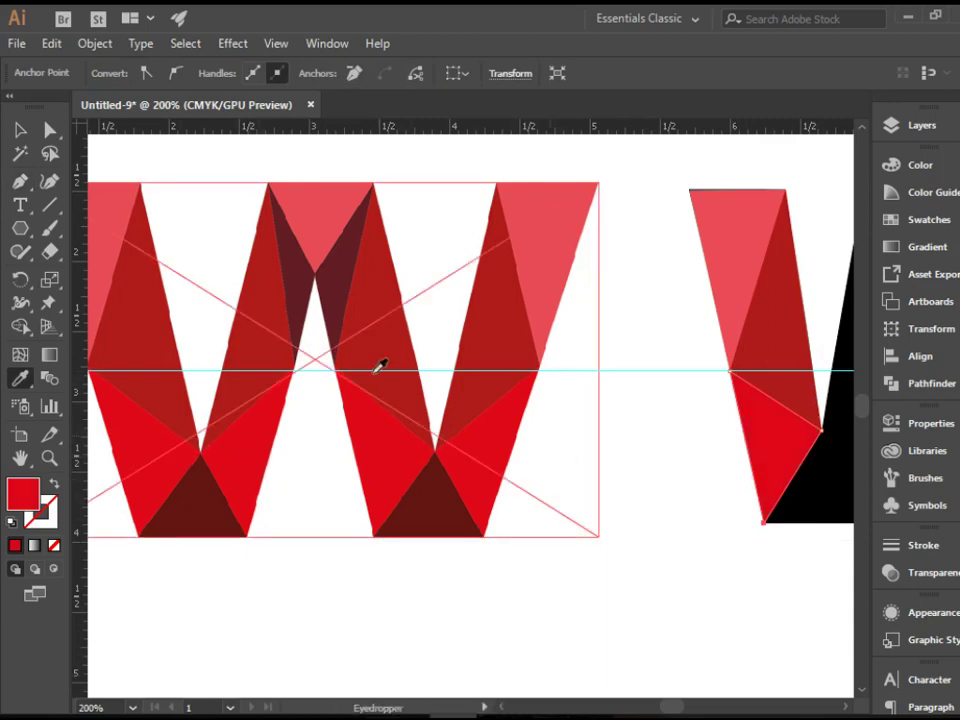
- Clear the selection and reframe the view at 200% around the black W
left_click(21, 131)
left_click(610, 578)
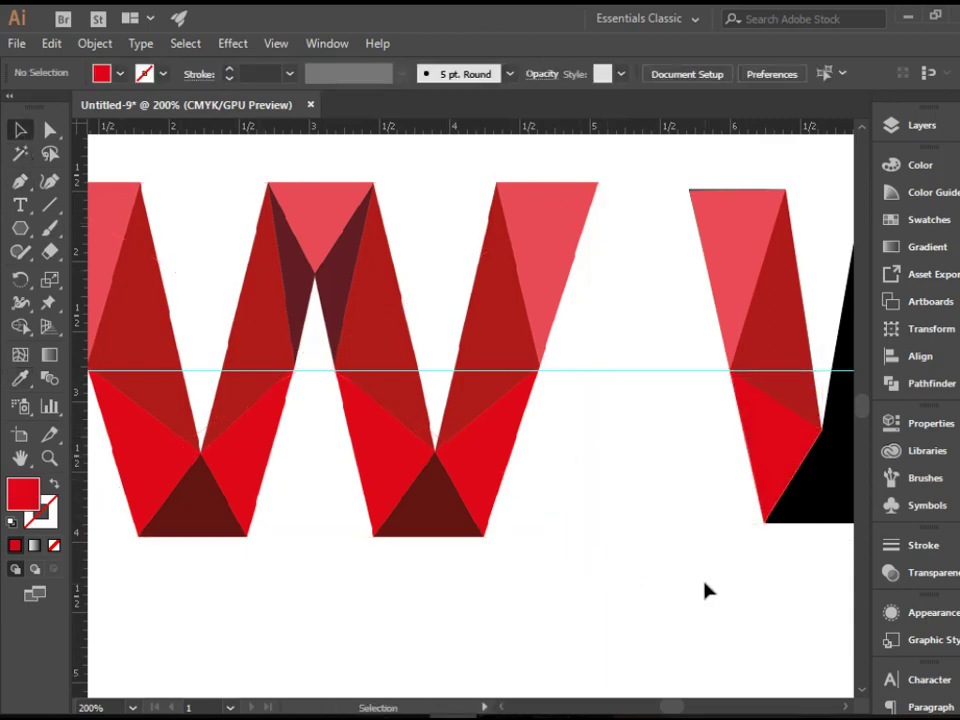
key("ctrl+minus")
key("ctrl+plus")
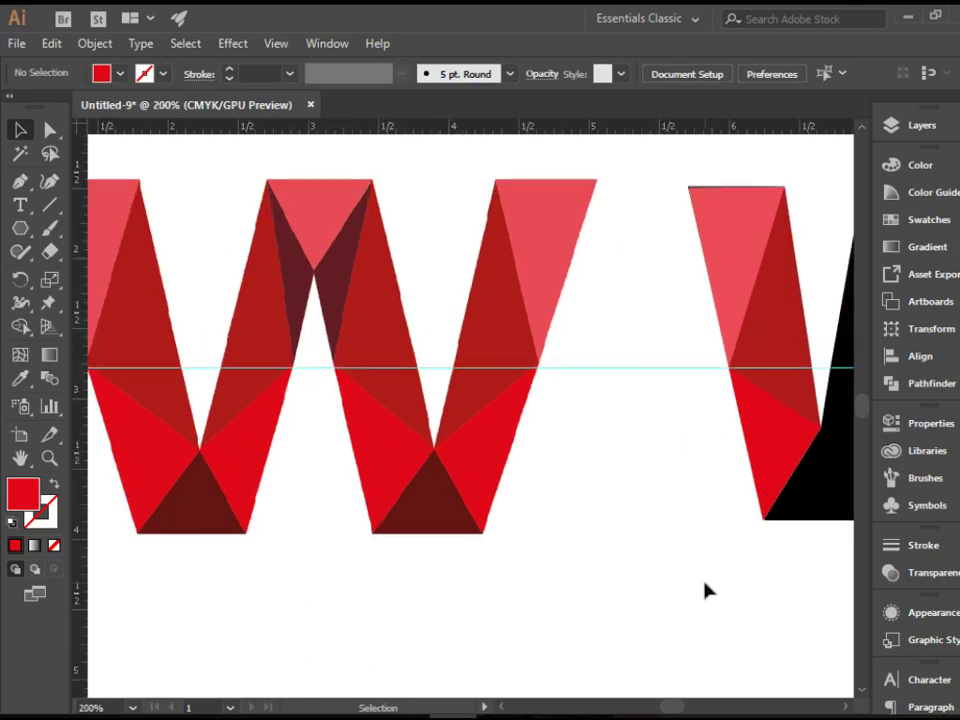
left_click_drag(709, 580, 655, 525)
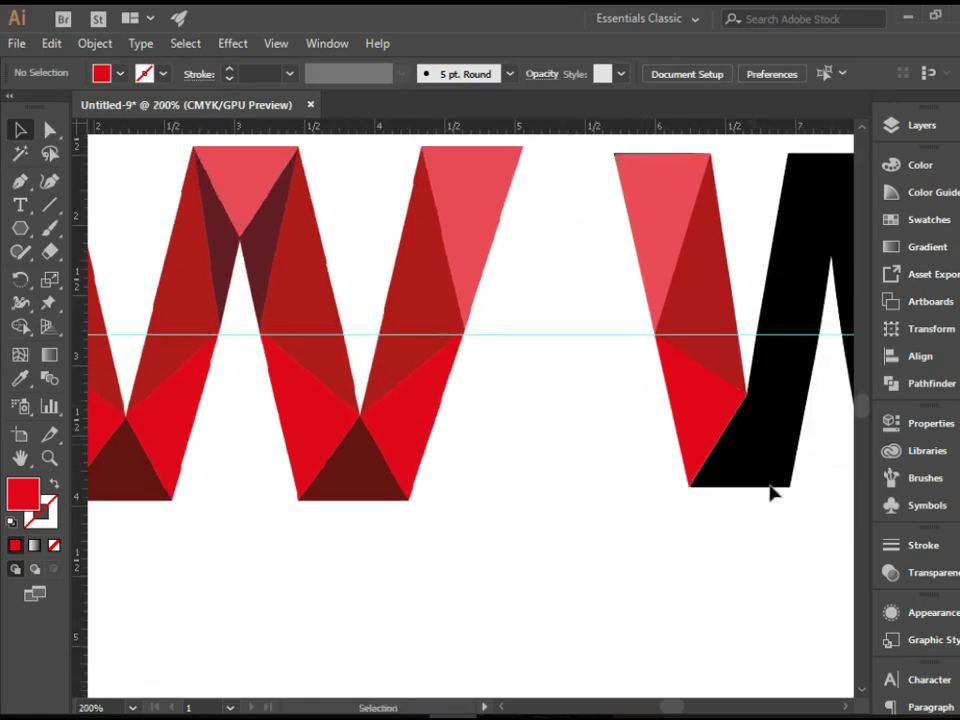
- Draw a triangle at the black W's bottom and fill it with the red W's dark maroon
key("p")
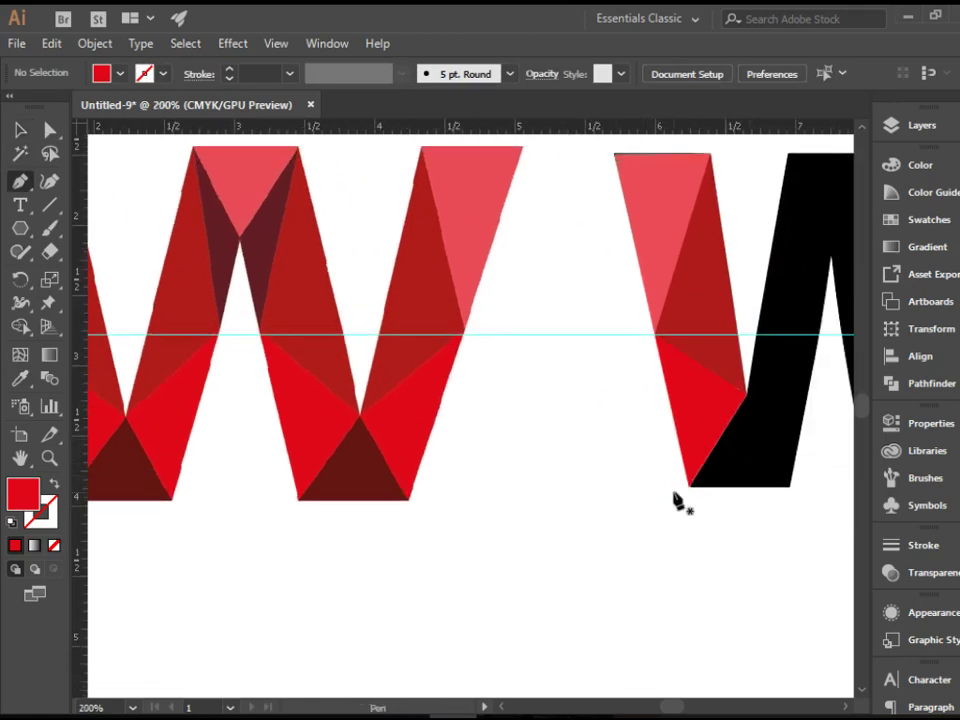
left_click(789, 487)
left_click(747, 395)
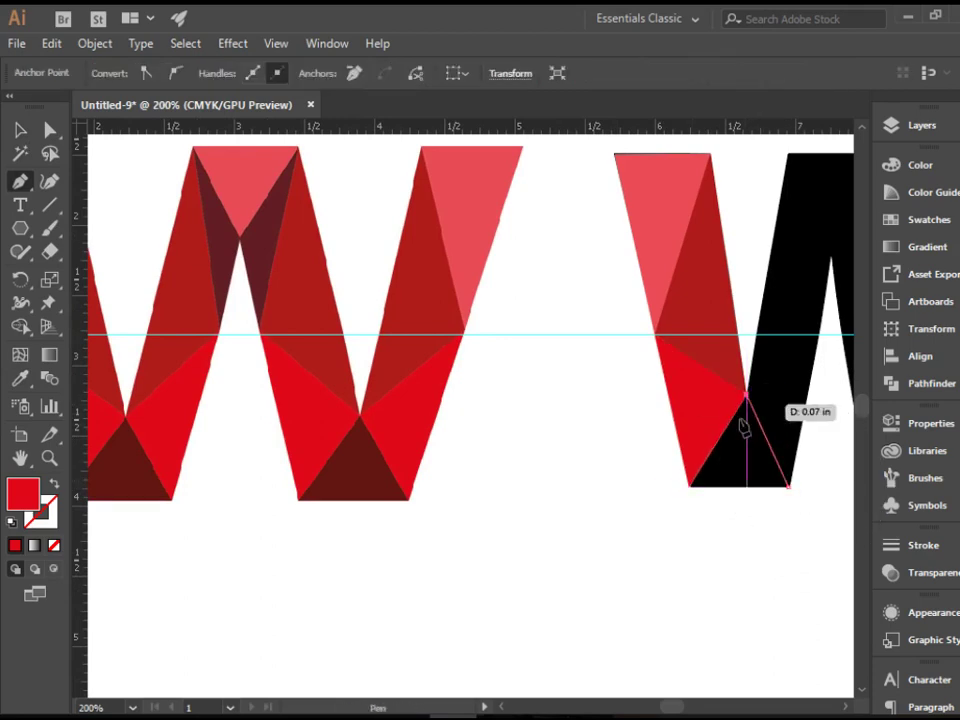
left_click(690, 487)
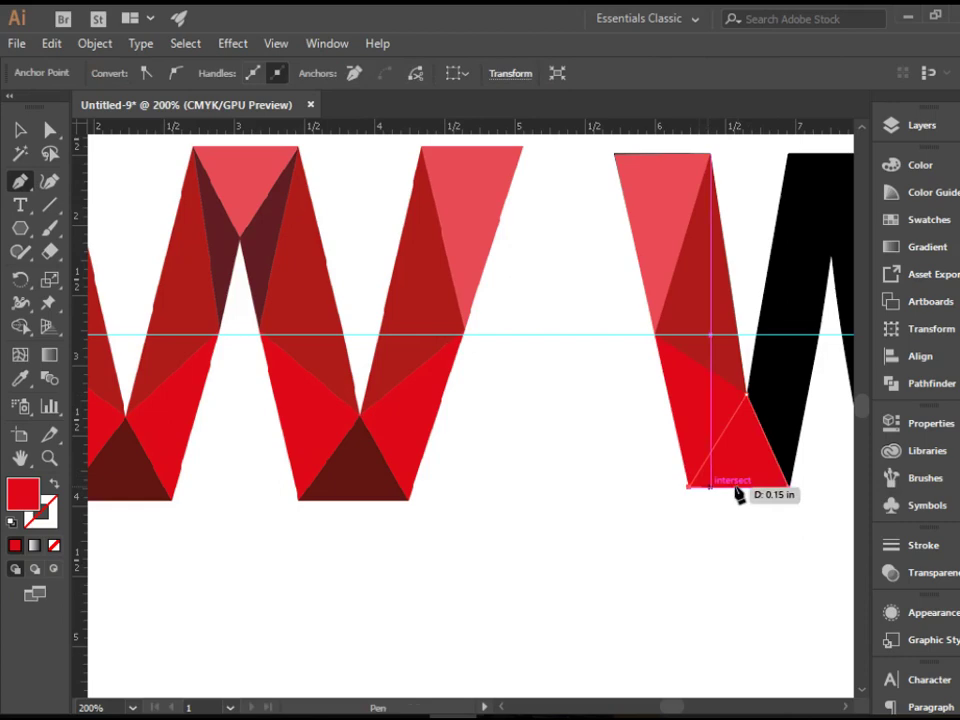
left_click(790, 488)
key("i")
left_click(368, 470, "ctrl")
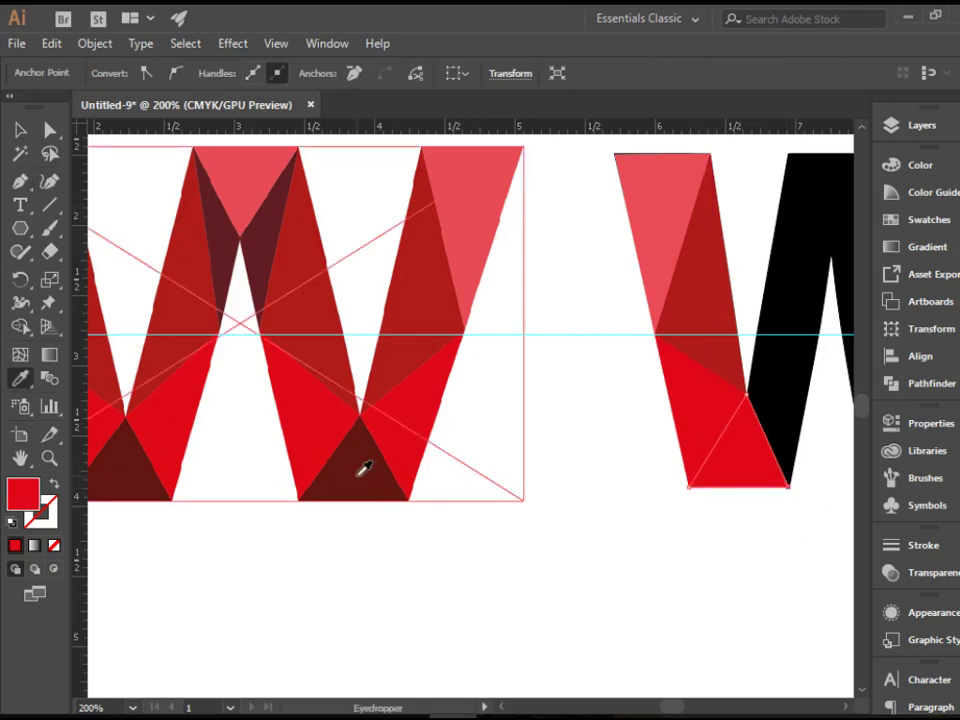
left_click(365, 470)
left_click(578, 501, "ctrl")
- Add a triangle from the guide to the maroon apex, filled with the neighbouring bright red
key("p")
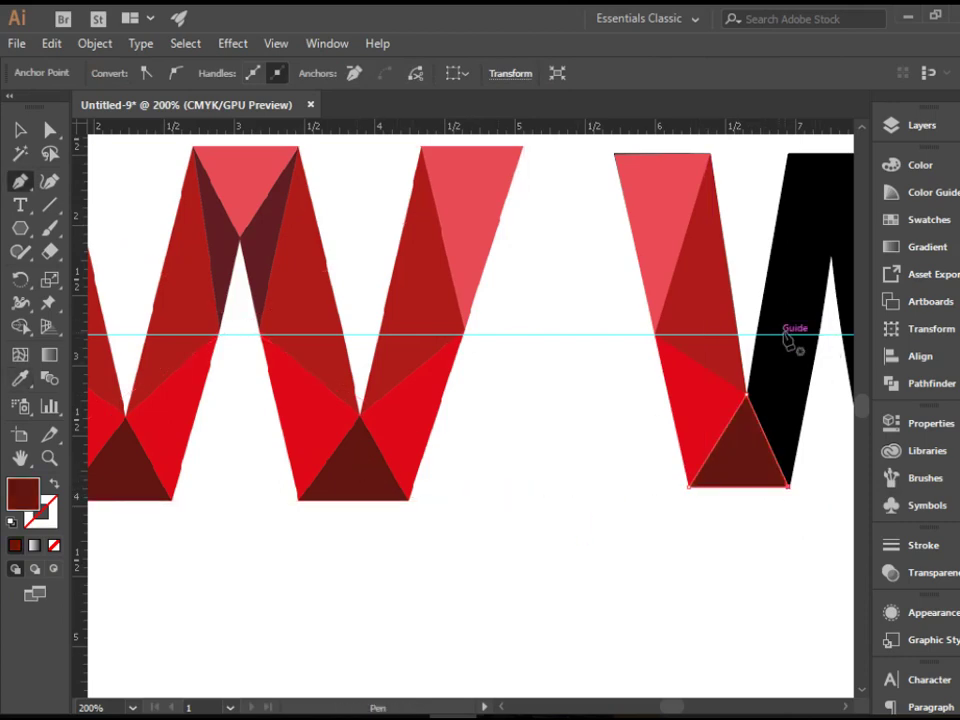
left_click_drag(664, 364, 583, 375)
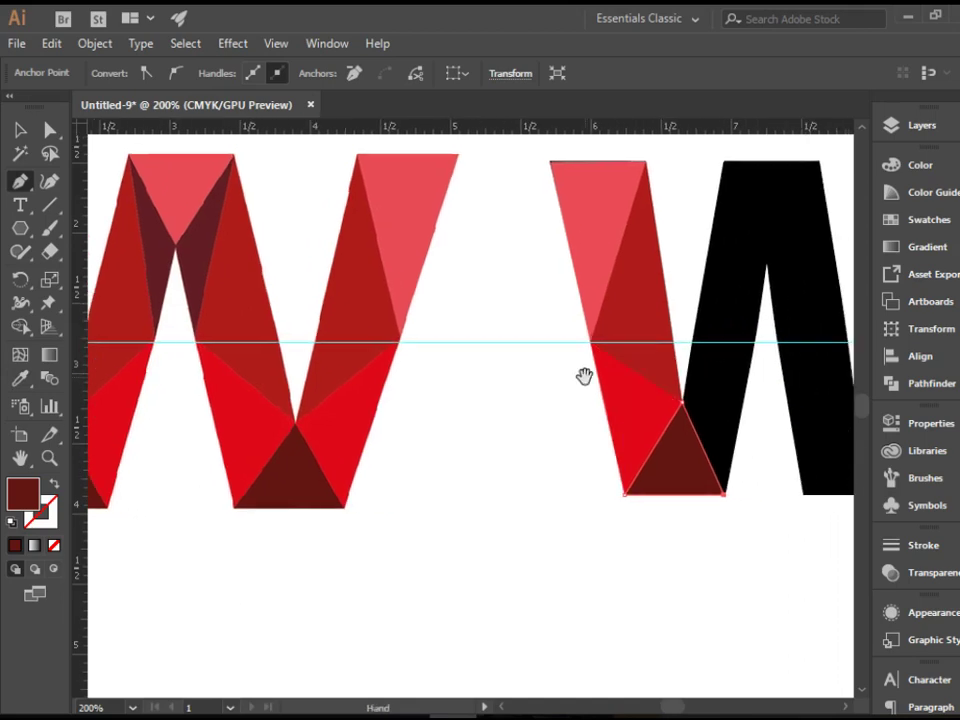
left_click(755, 343)
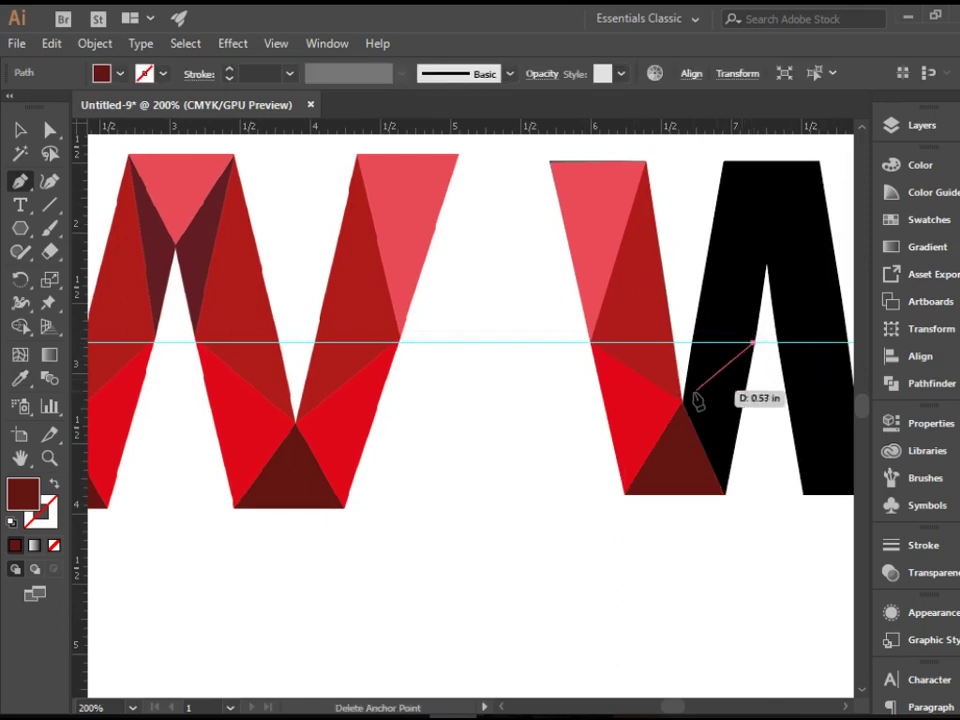
left_click(681, 403)
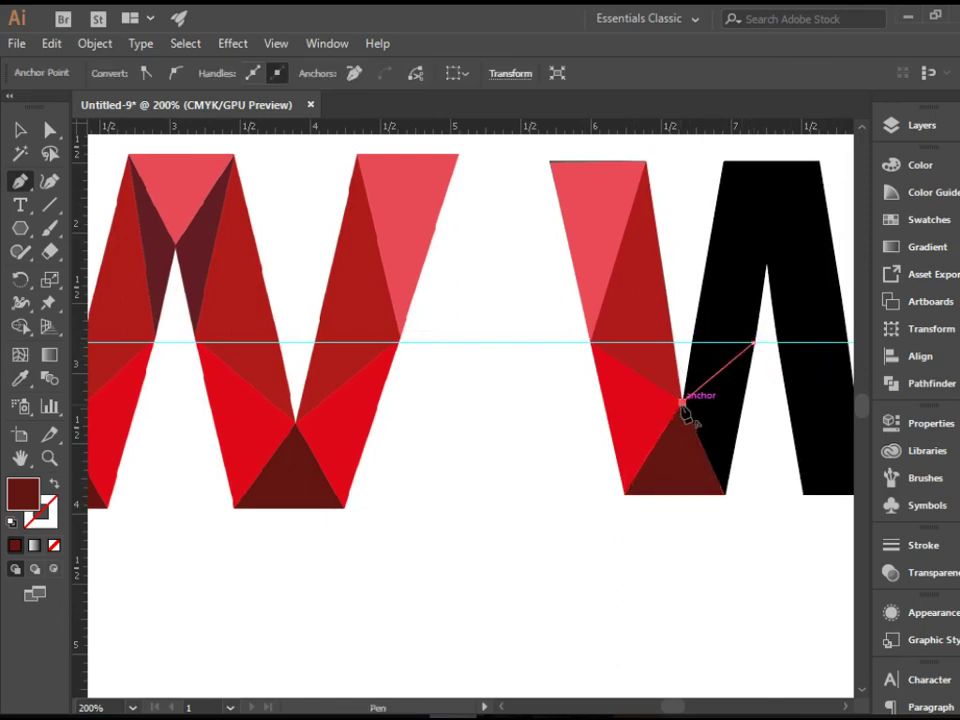
left_click(724, 494)
left_click(755, 344)
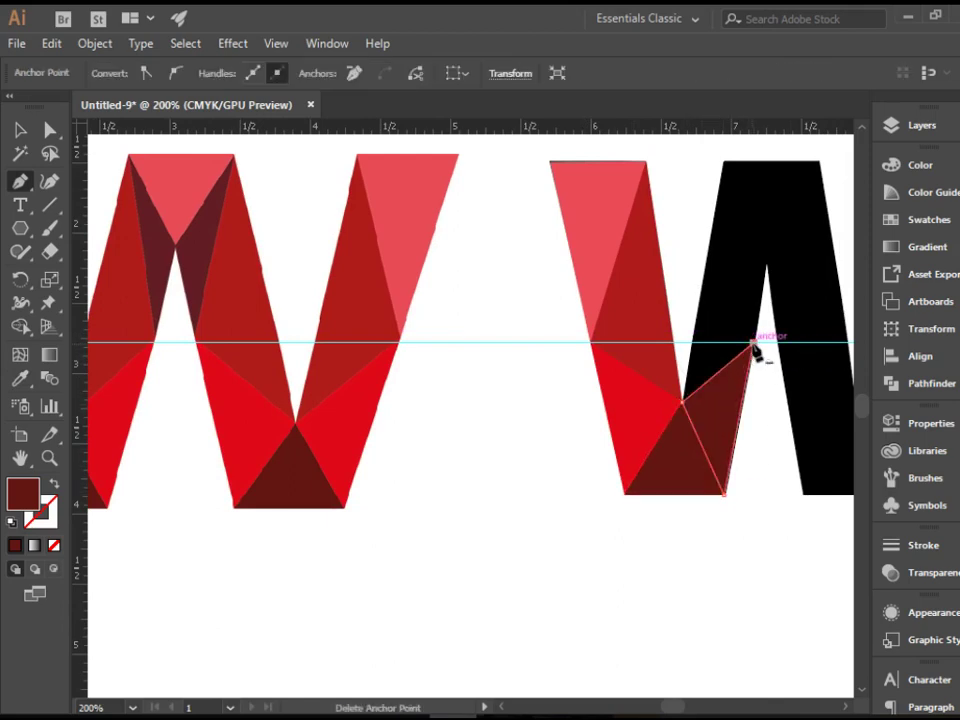
key("i")
left_click(671, 394)
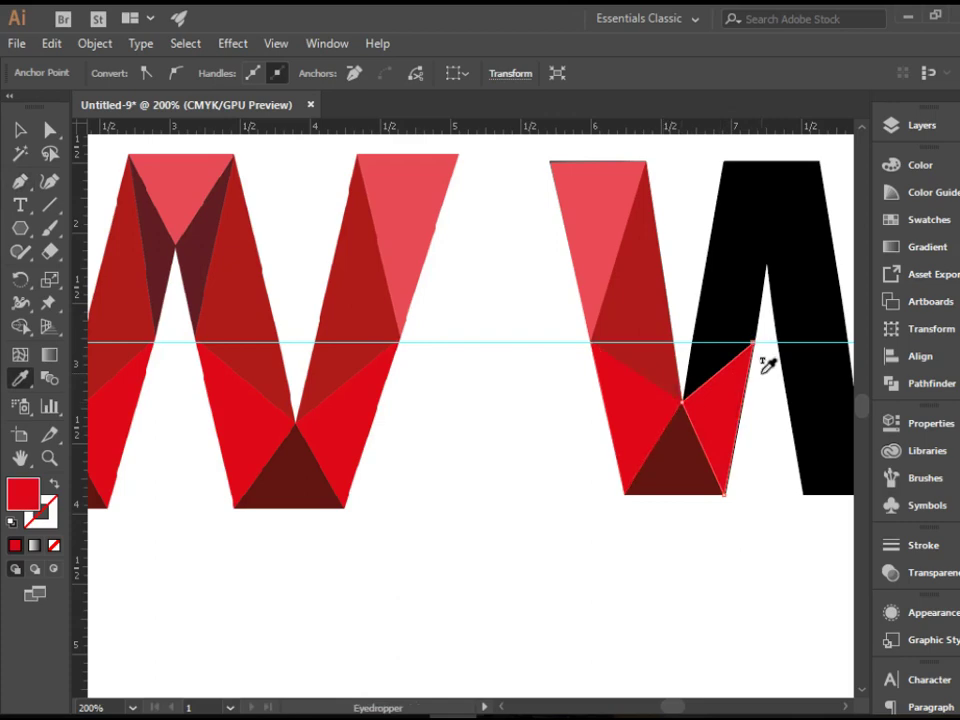
- Draw a tall triangle from the W's top-left corner to the guide and lower facet junction
key("p")
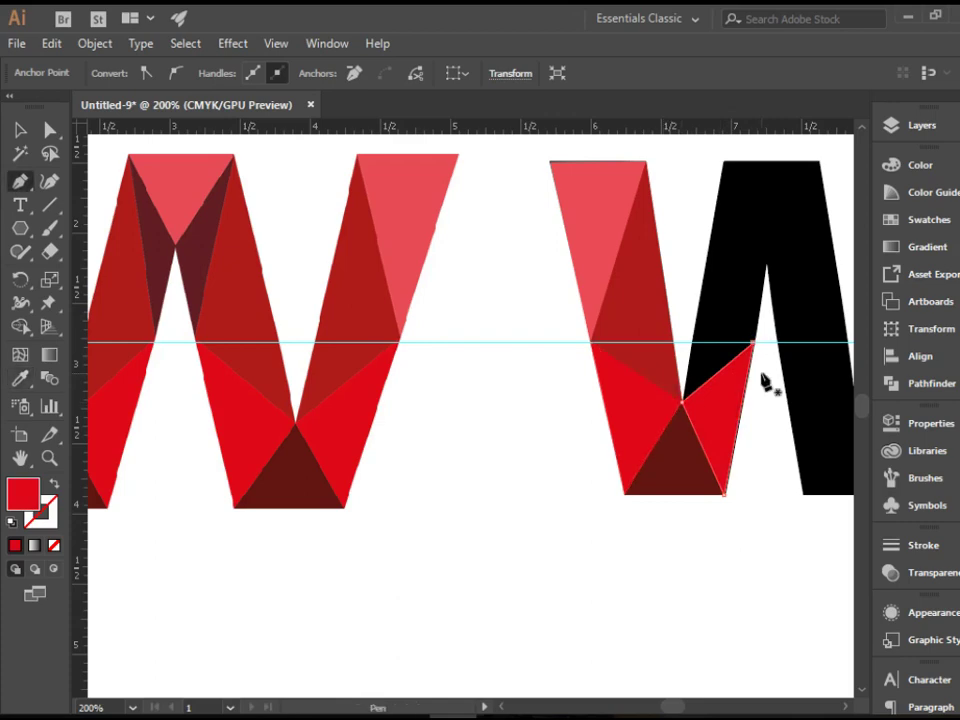
left_click(724, 163)
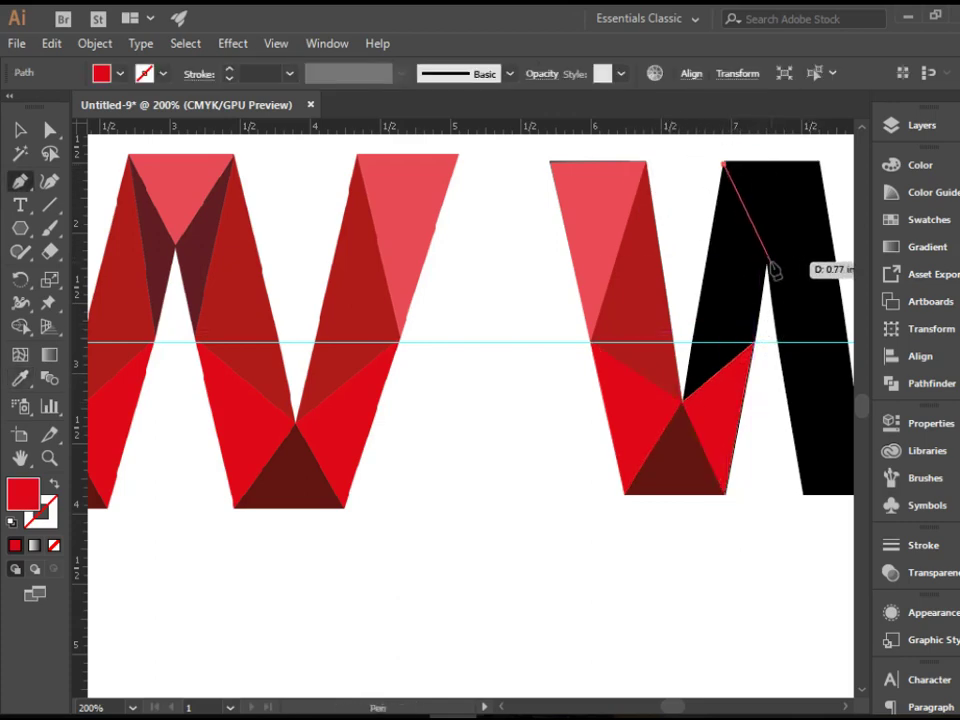
left_click(753, 343)
left_click(683, 402)
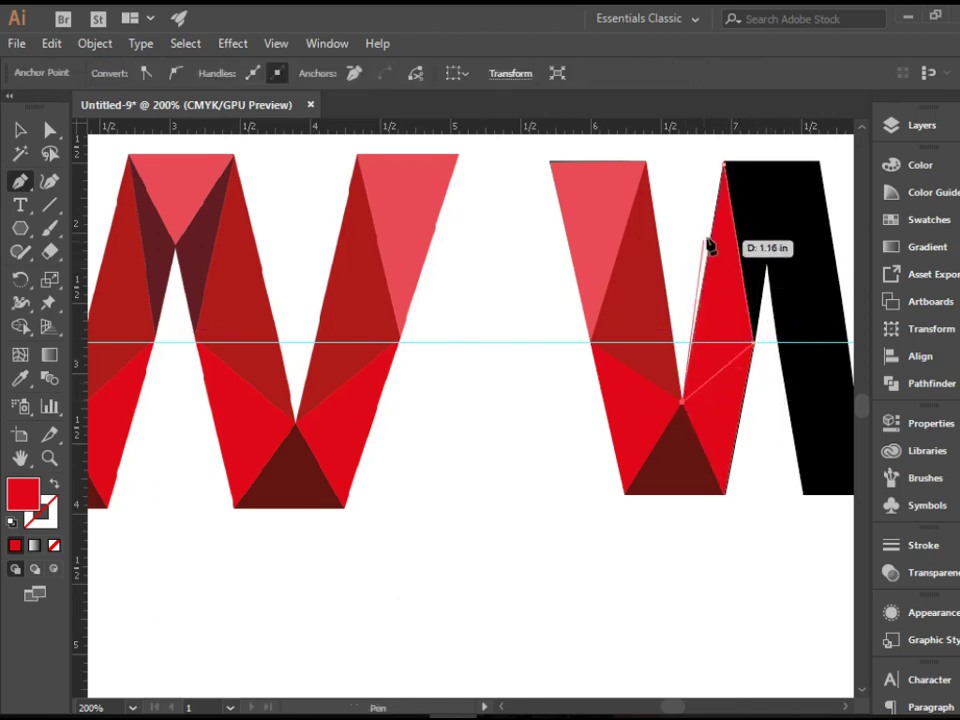
left_click(724, 166)
key("i")
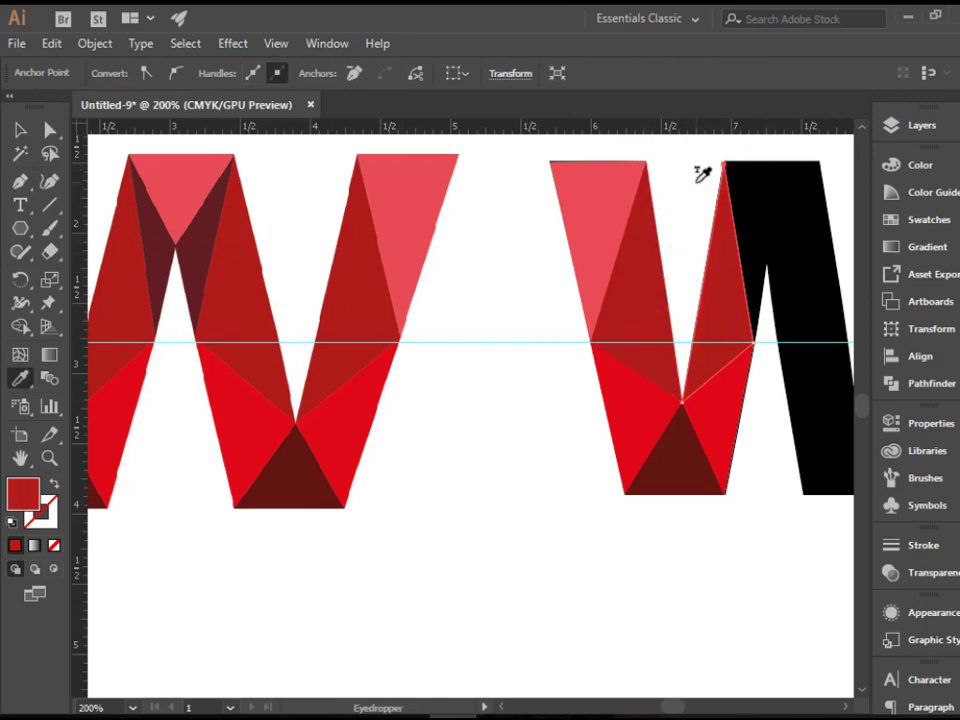
- Draw a narrow triangle from the inner peak to the top-left point and guide, filled dark maroon
key("p")
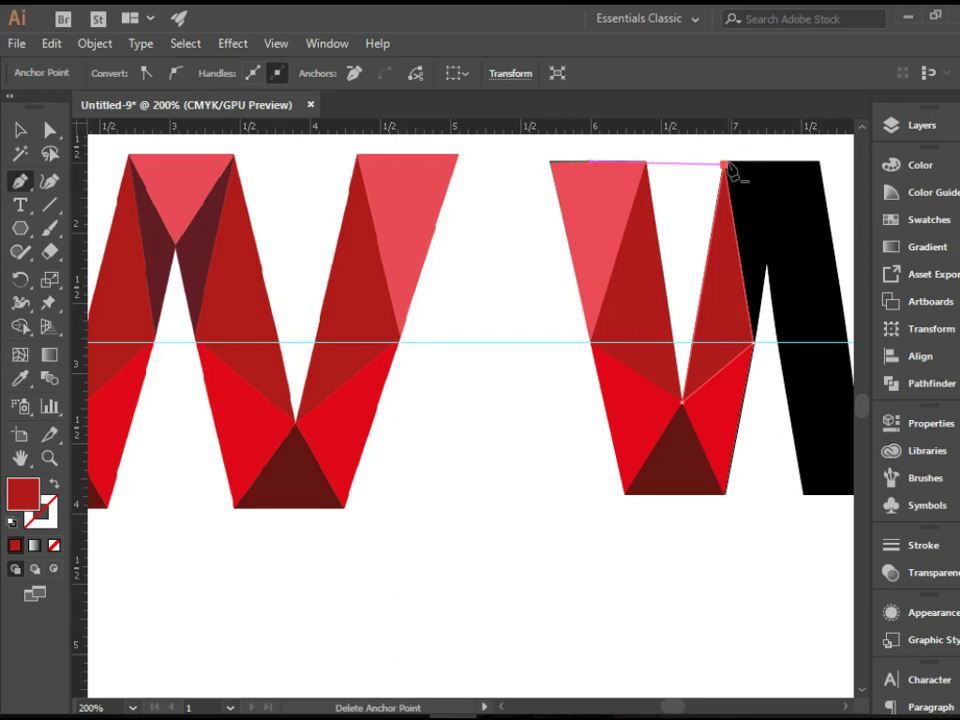
left_click(767, 262)
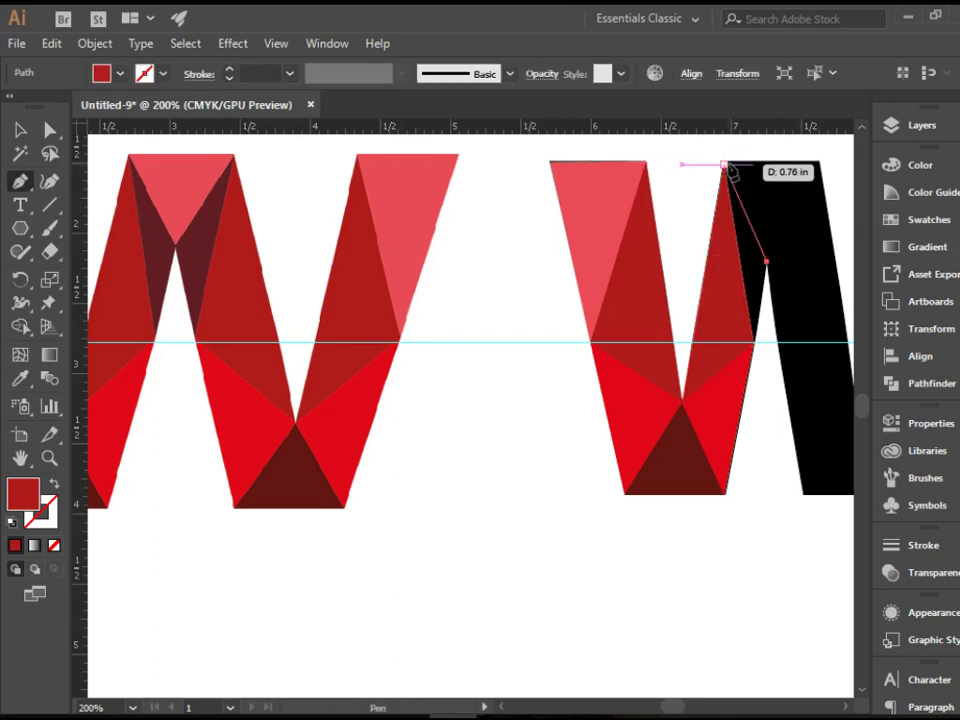
left_click(725, 163)
left_click(755, 341)
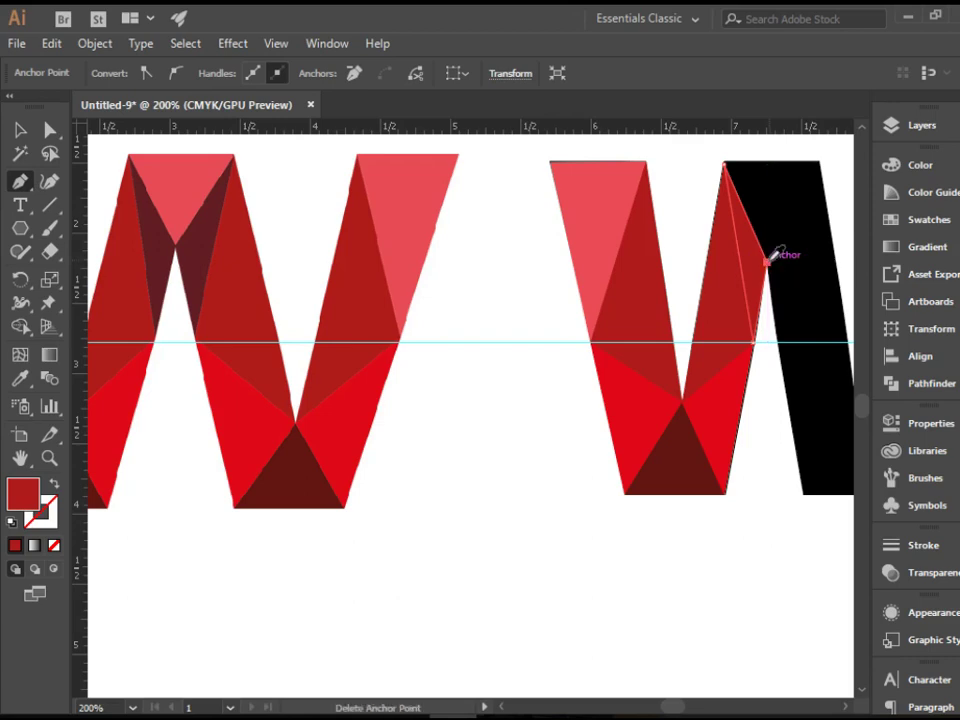
left_click(295, 262, "ctrl")
key("i")
left_click(211, 232)
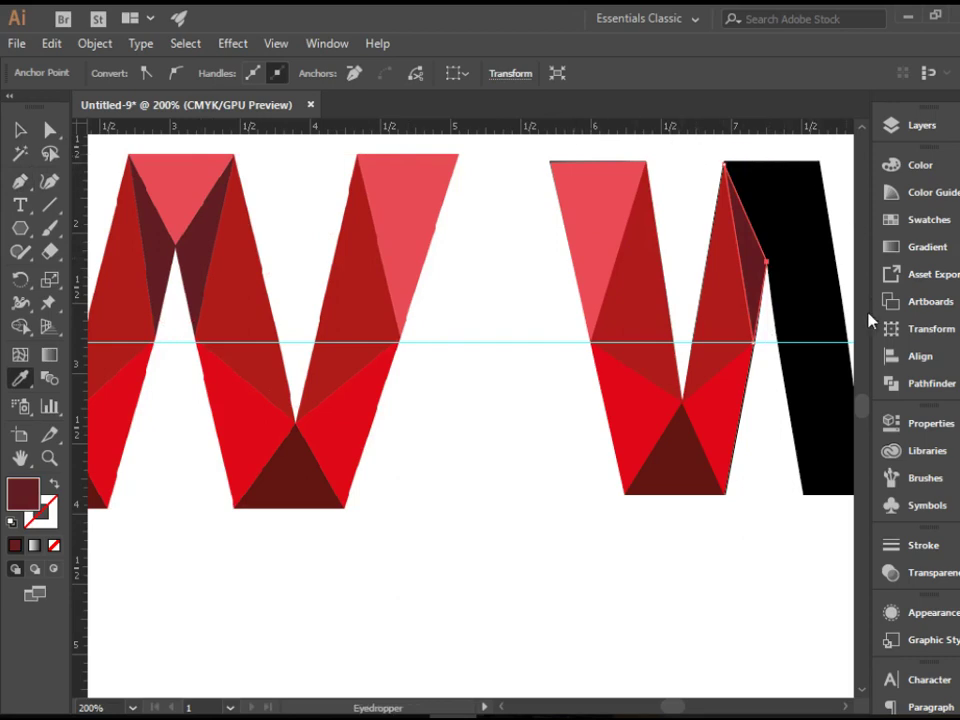
- Draw a dark maroon triangle from the right-edge guide to the W's top-right corner and inner peak
key("p")
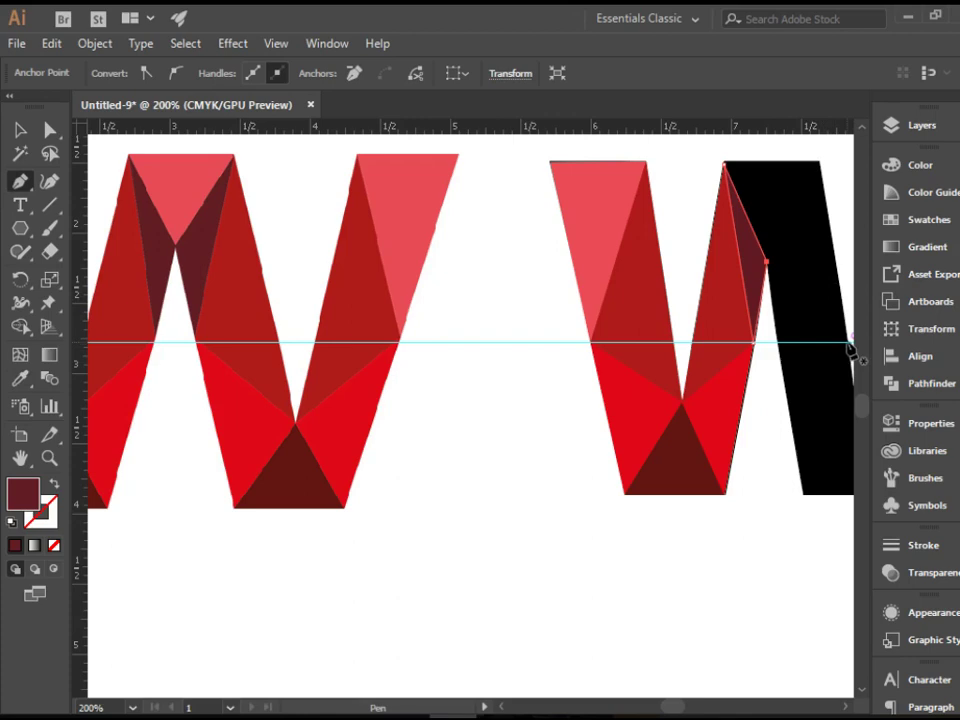
left_click(849, 342)
left_click(818, 162)
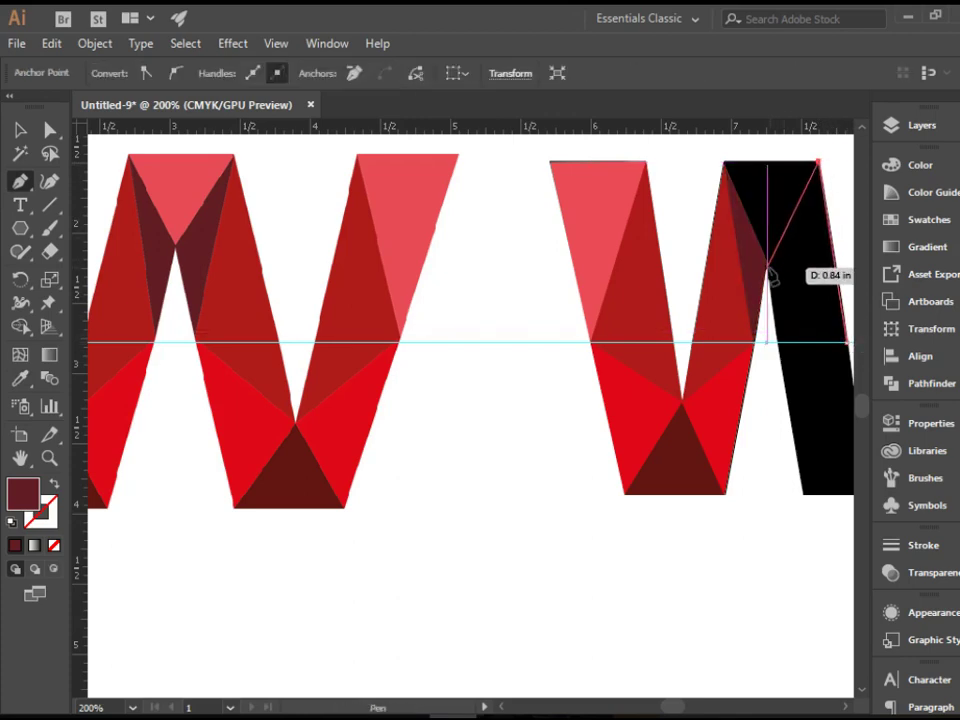
left_click(766, 266)
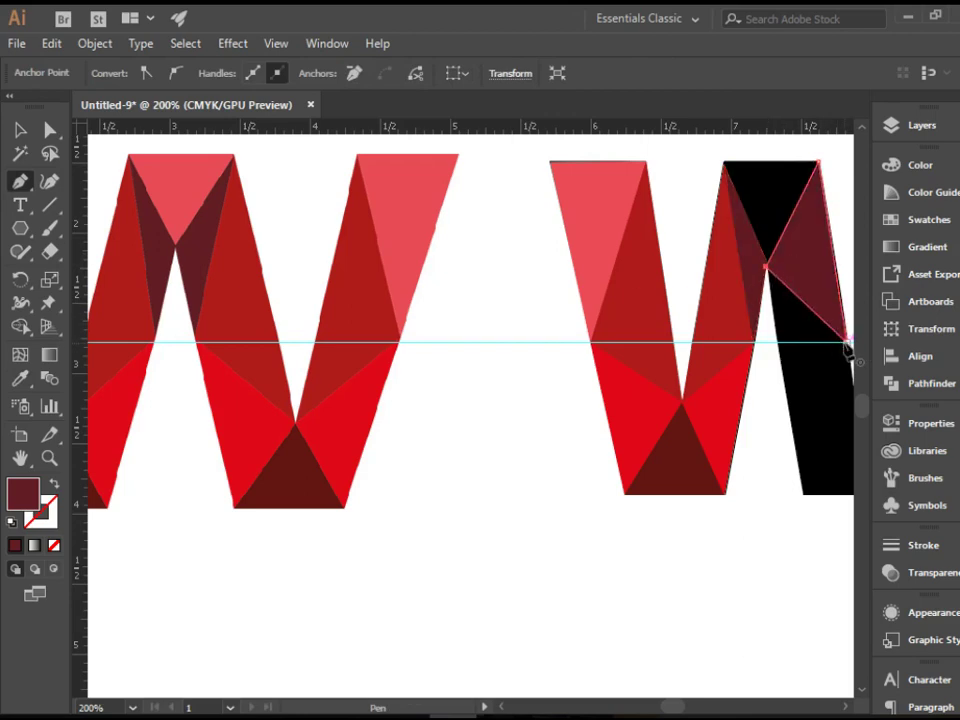
left_click(849, 343)
- Slide the dark triangle's lower anchor left along the guide to make a thin sliver, then pan
left_click(49, 130)
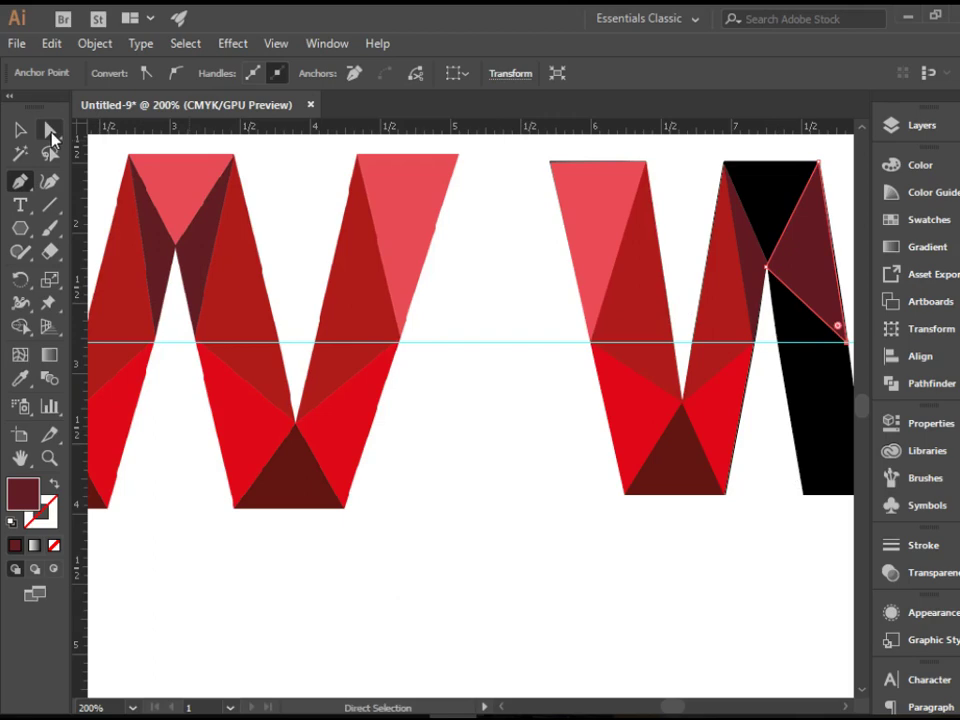
left_click(527, 441)
left_click_drag(849, 345, 780, 345)
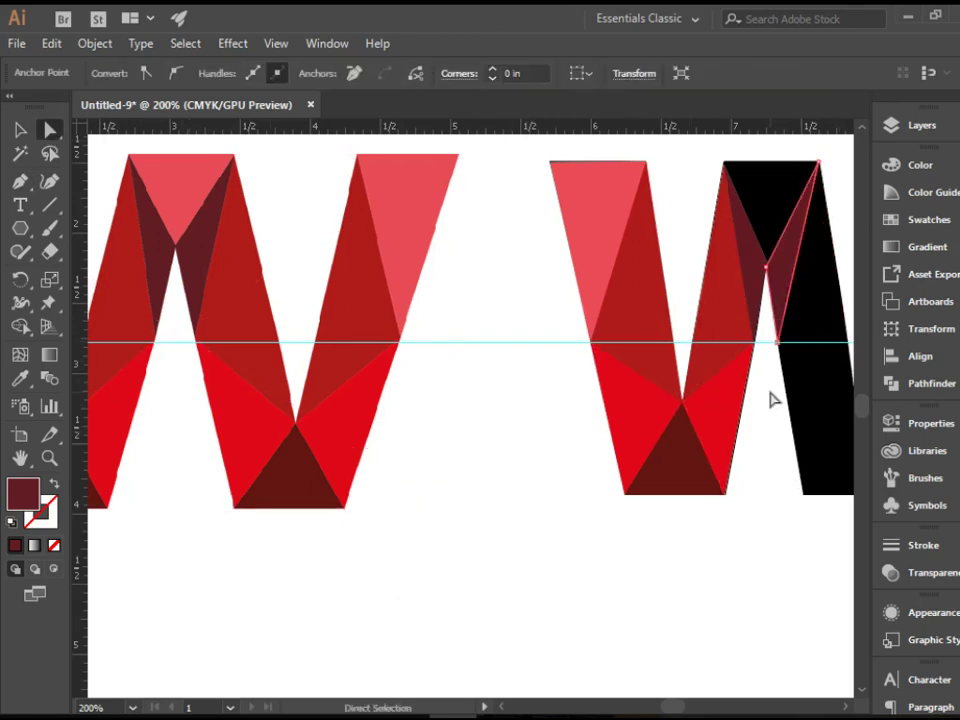
left_click(771, 399)
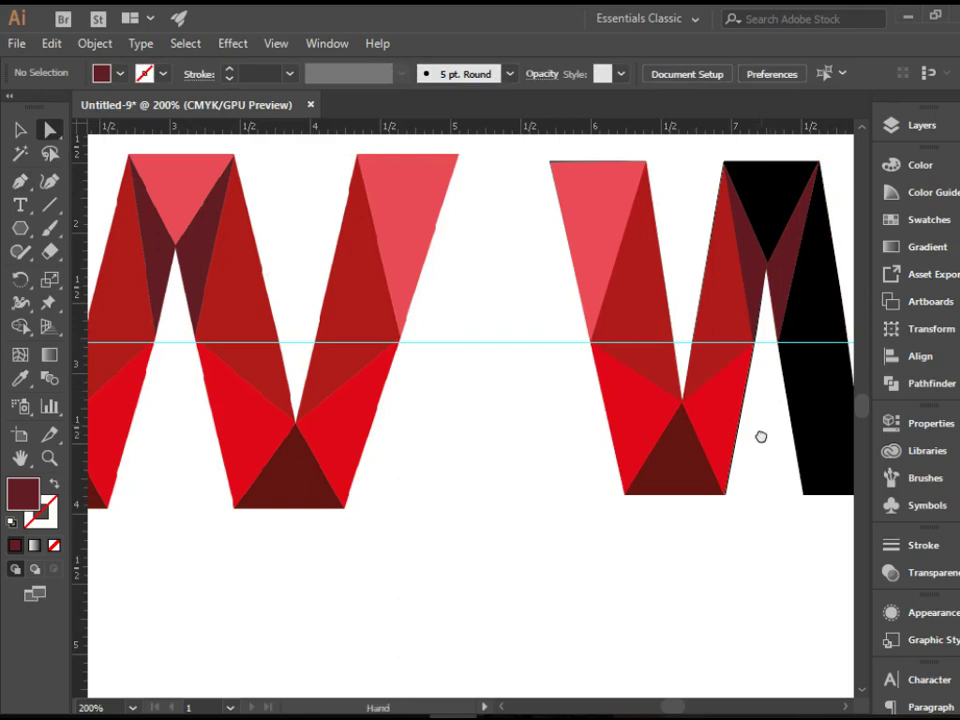
left_click_drag(761, 437, 671, 441)
key("space")
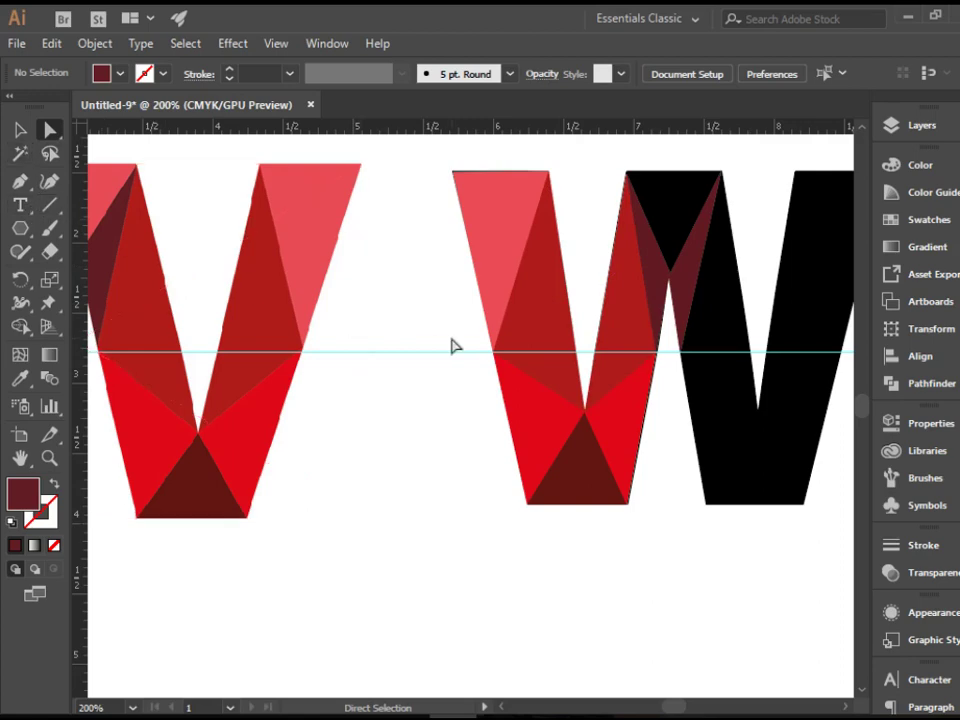
- Draw an inverted triangle capping the top of the W's middle peak
key("p")
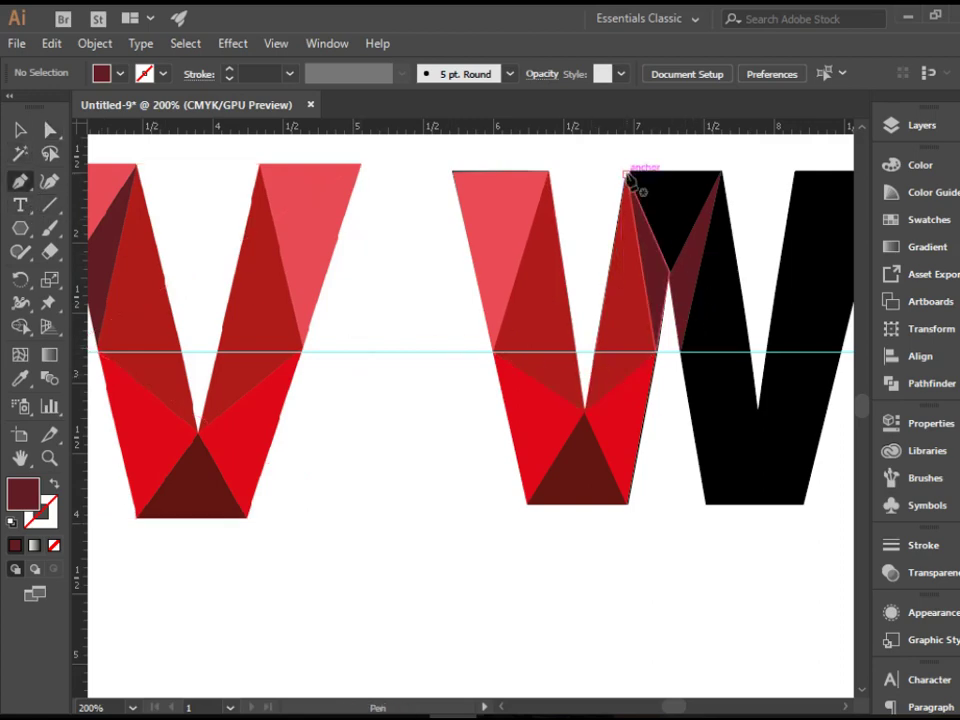
left_click(627, 175)
left_click(627, 175)
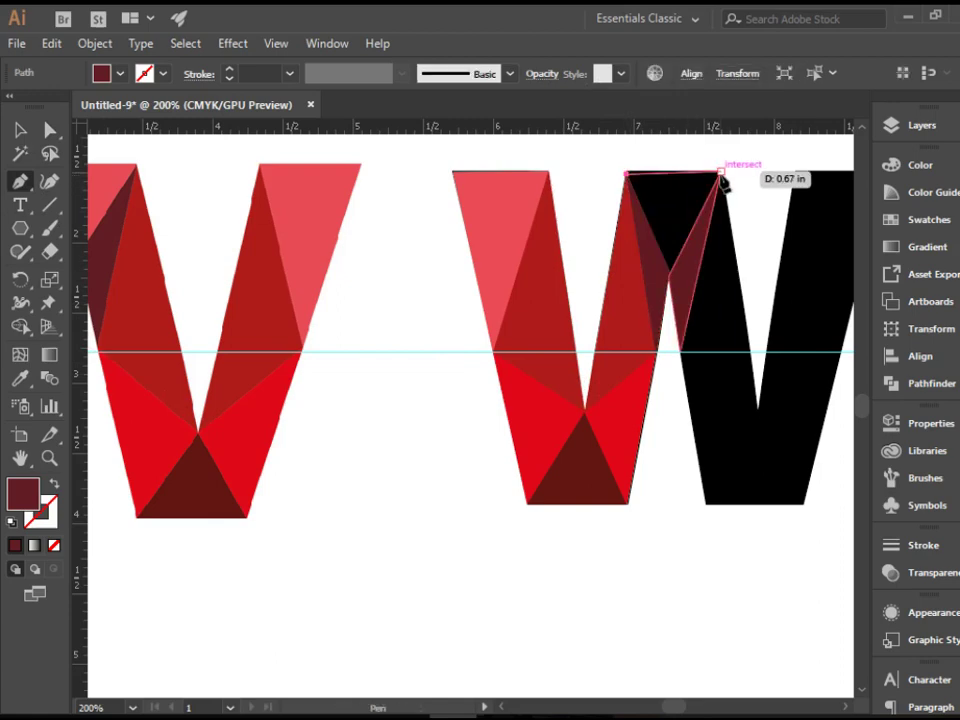
left_click(721, 174)
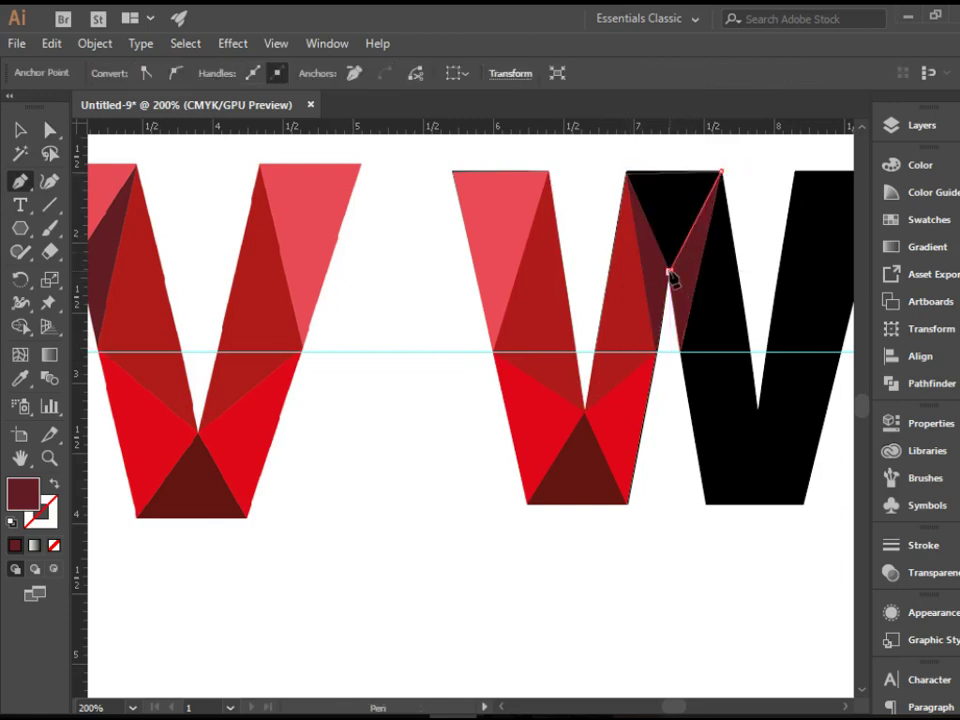
left_click(669, 271)
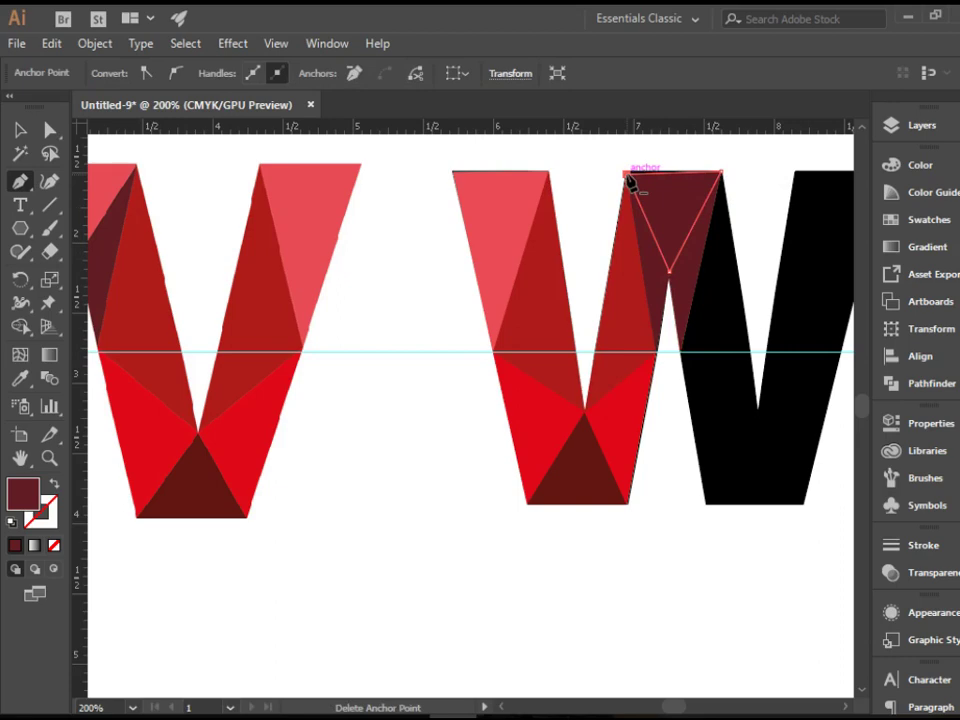
left_click(630, 178)
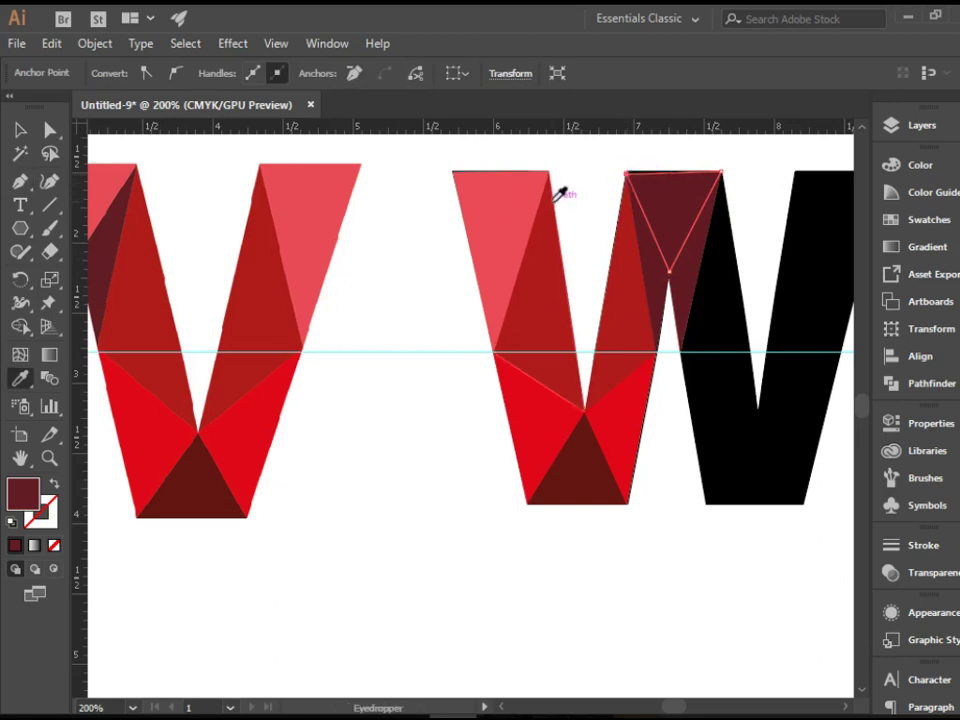
- Fill it with the light red sampled from the left V's facet, then deselect and recentre
key("i")
left_click(320, 196)
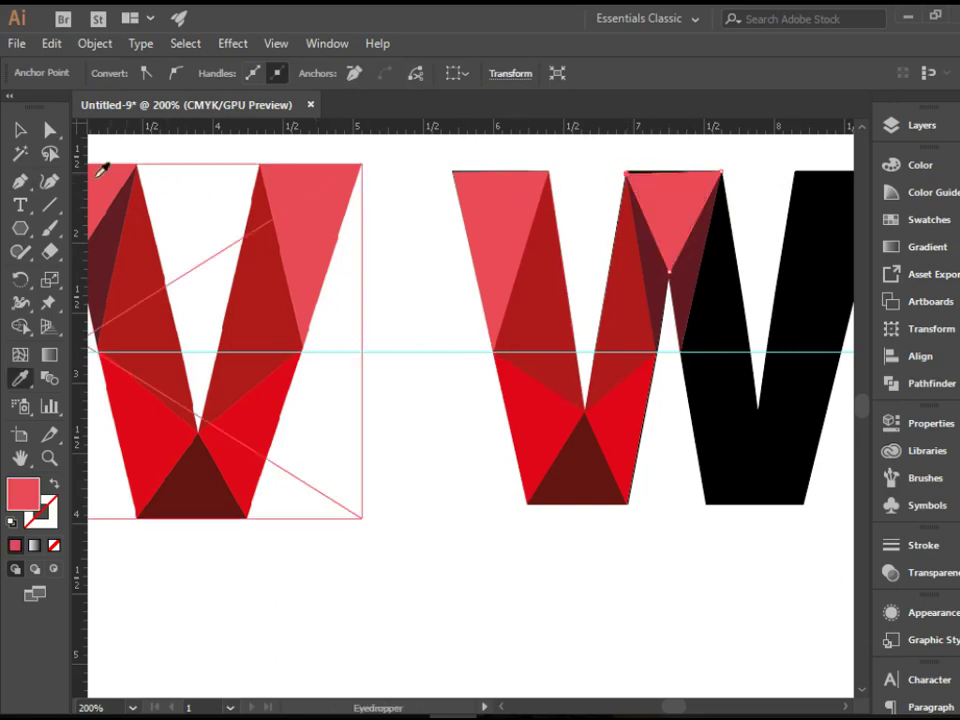
left_click(50, 130)
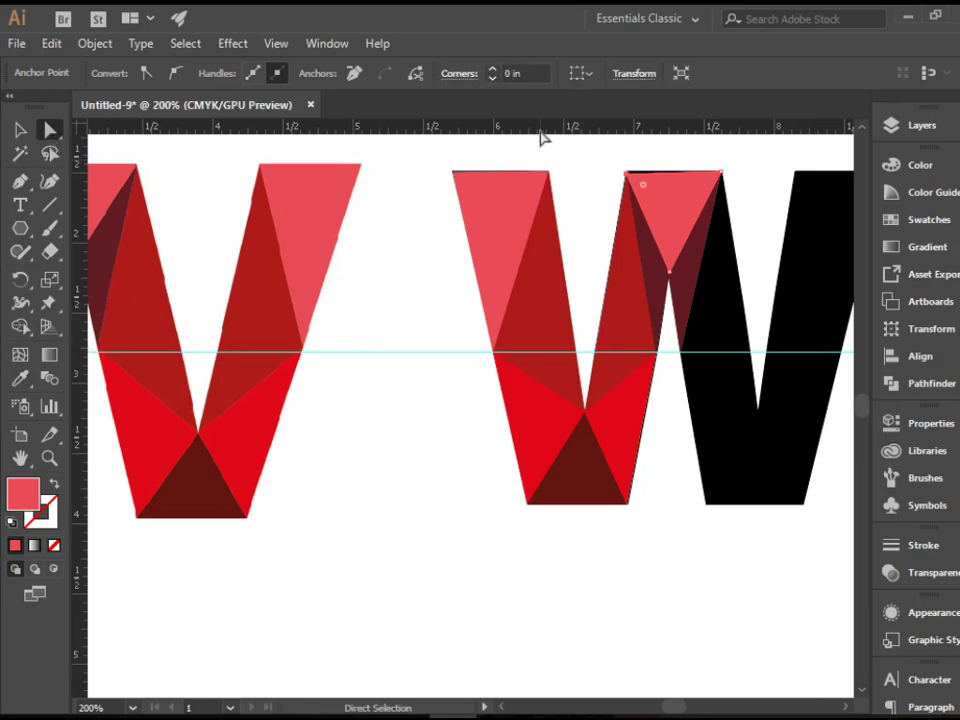
left_click(600, 172)
left_click_drag(700, 373, 490, 405)
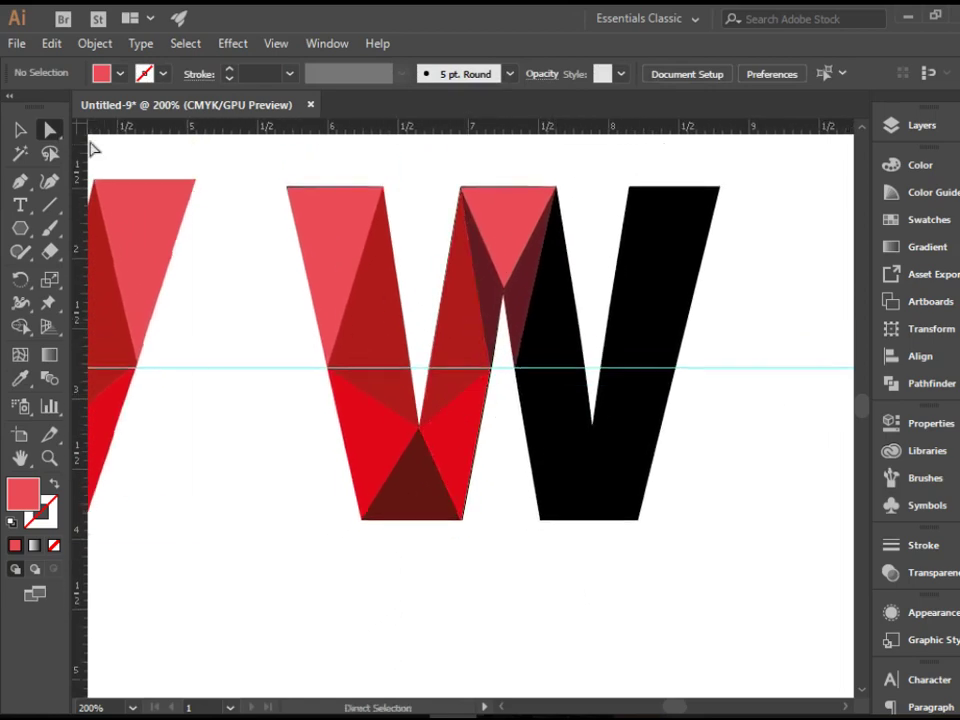
- Add a dark red triangle linking the W's inner corner, the guide line and the top
key("p")
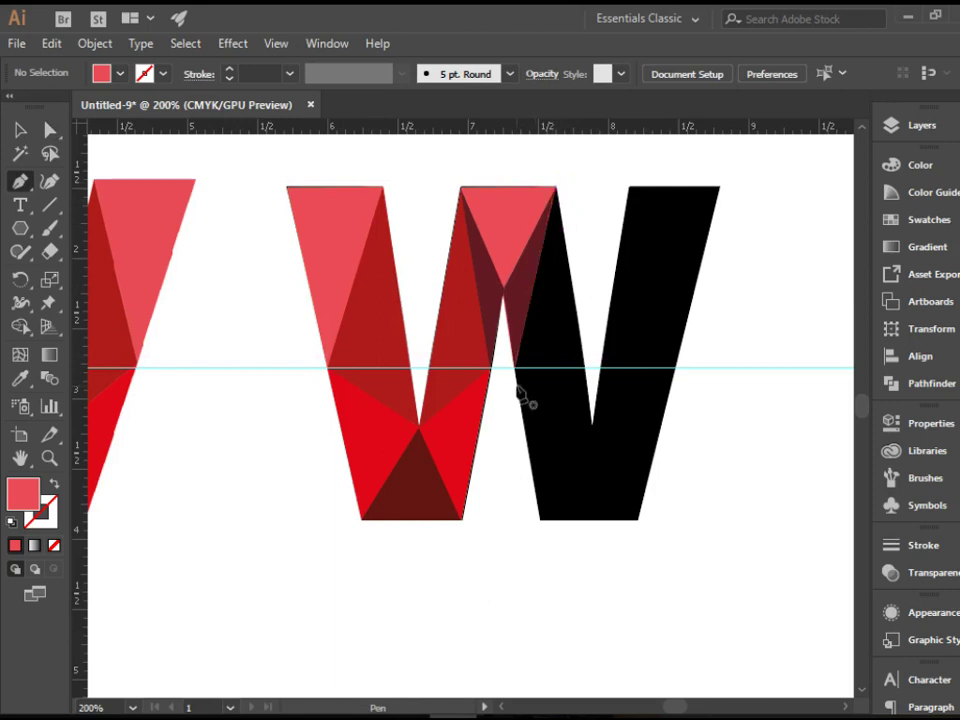
left_click(591, 429)
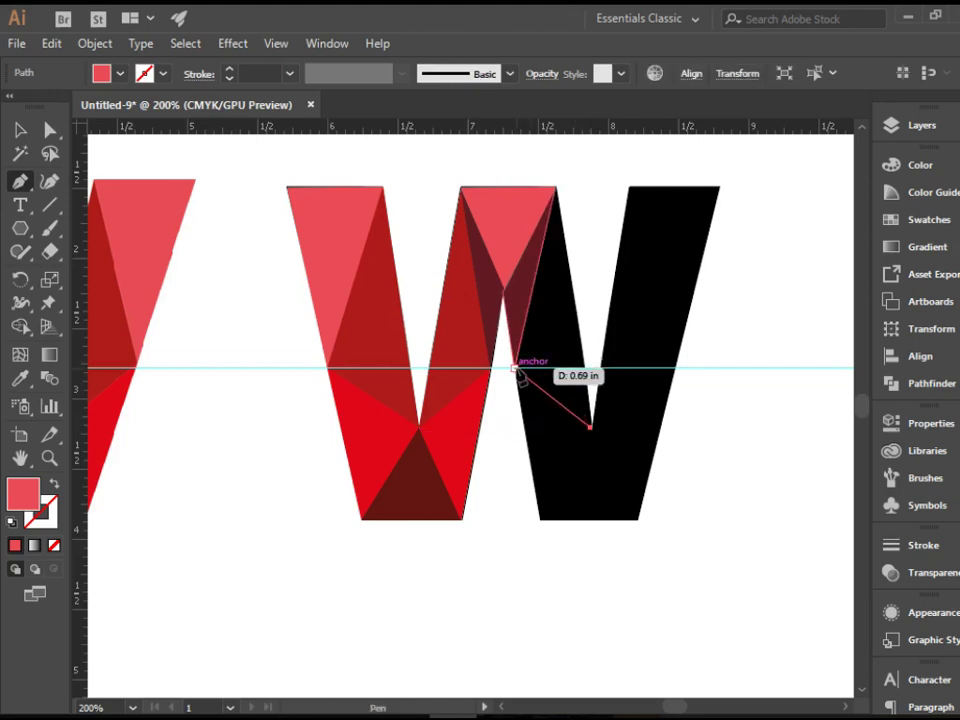
left_click(513, 368)
left_click(556, 189)
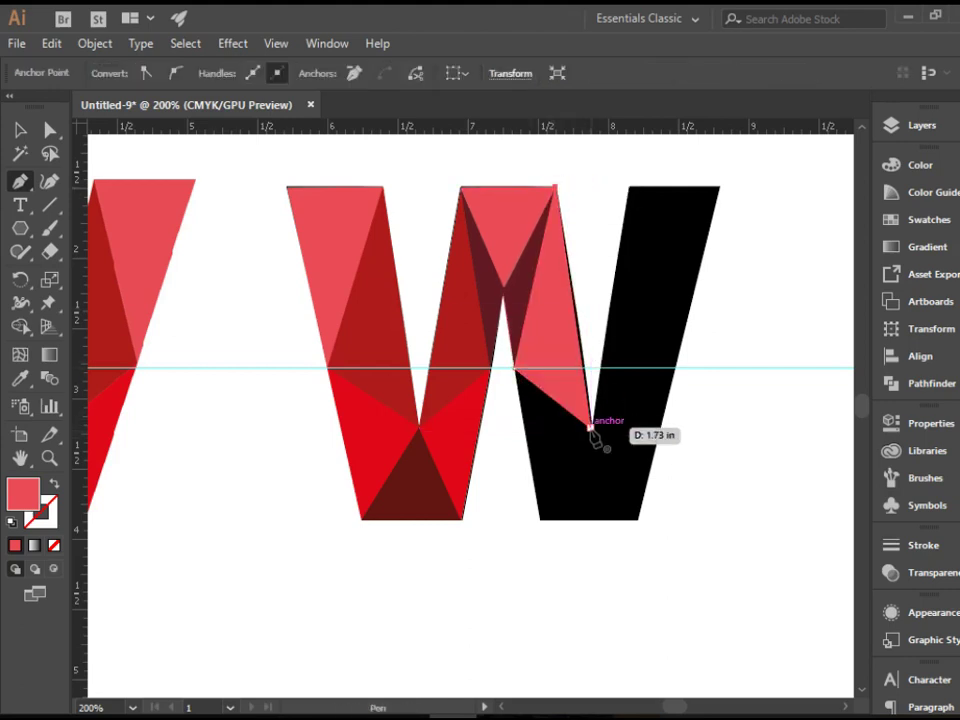
left_click(591, 429)
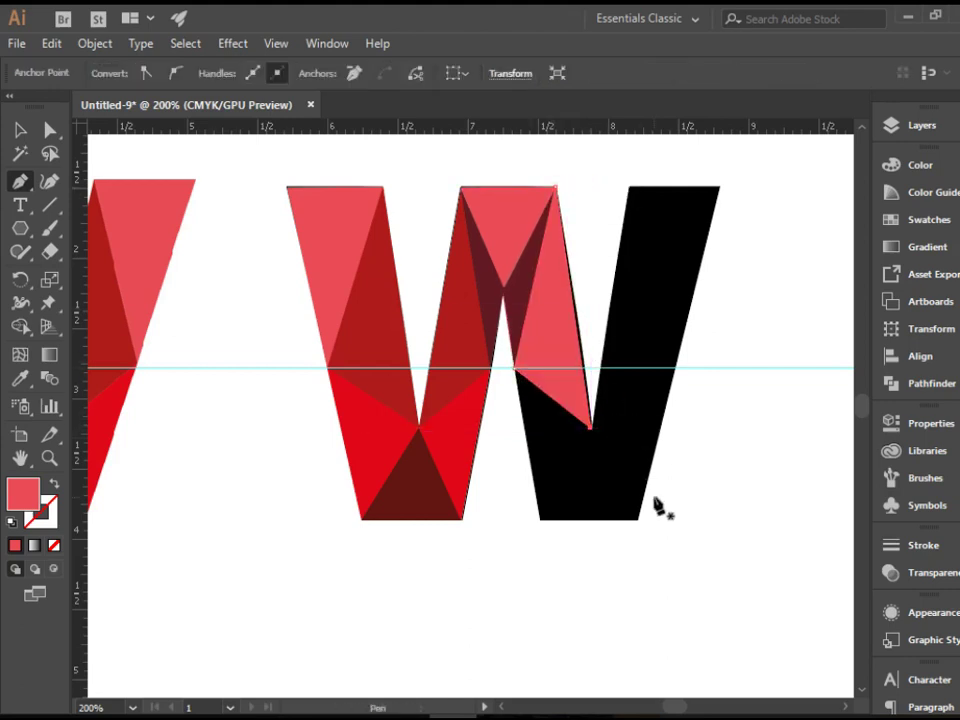
key("i")
left_click(476, 339)
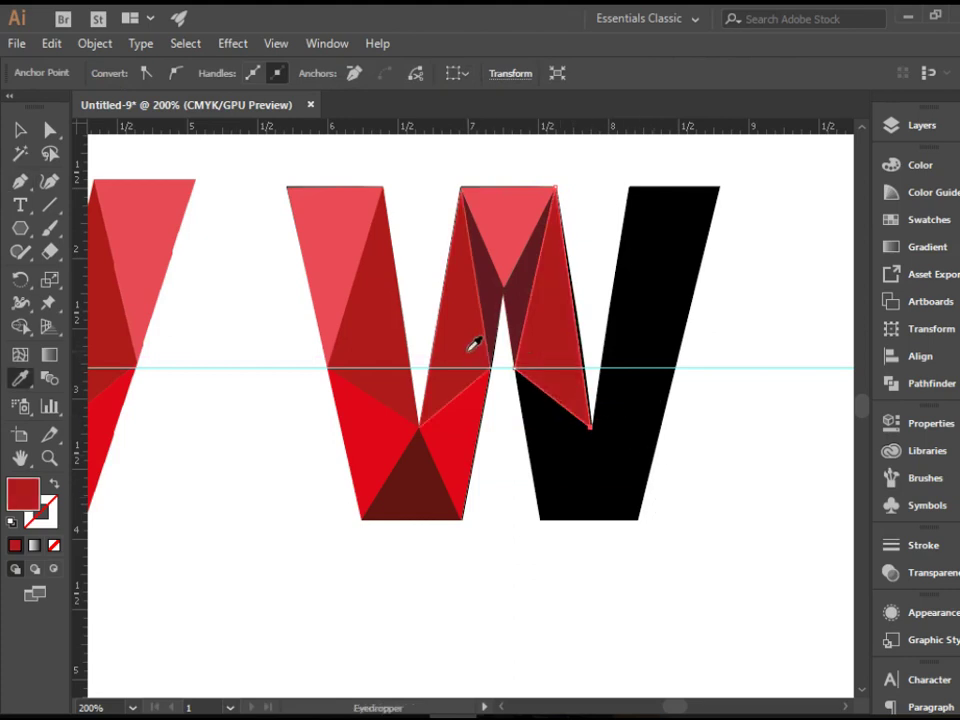
- Add a bright red triangle from the bottom edge to the guide and inner corner
key("p")
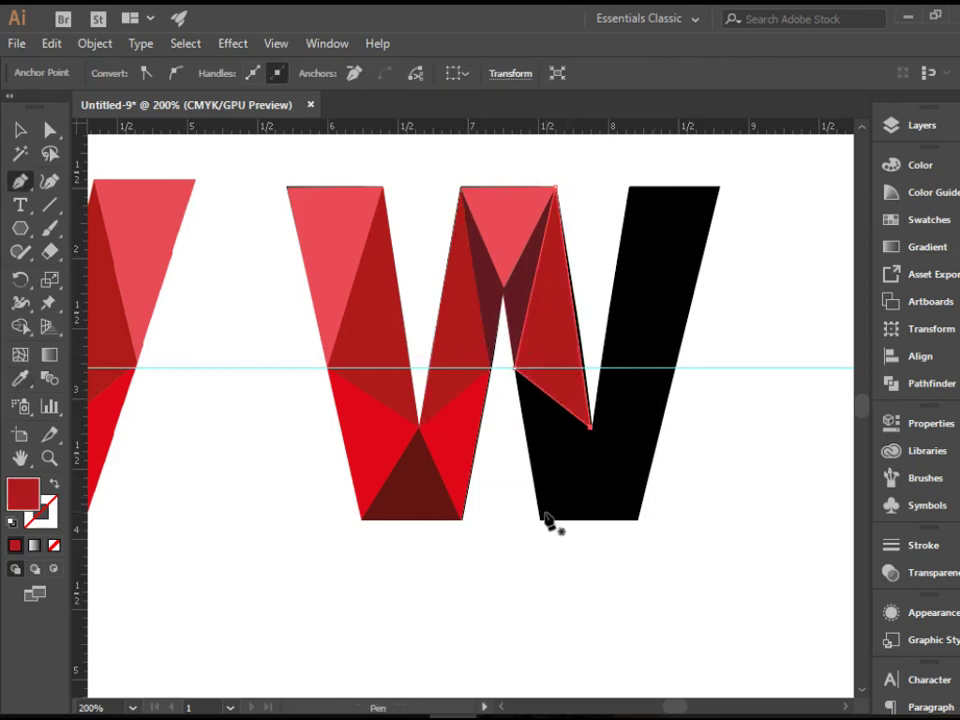
left_click(539, 520)
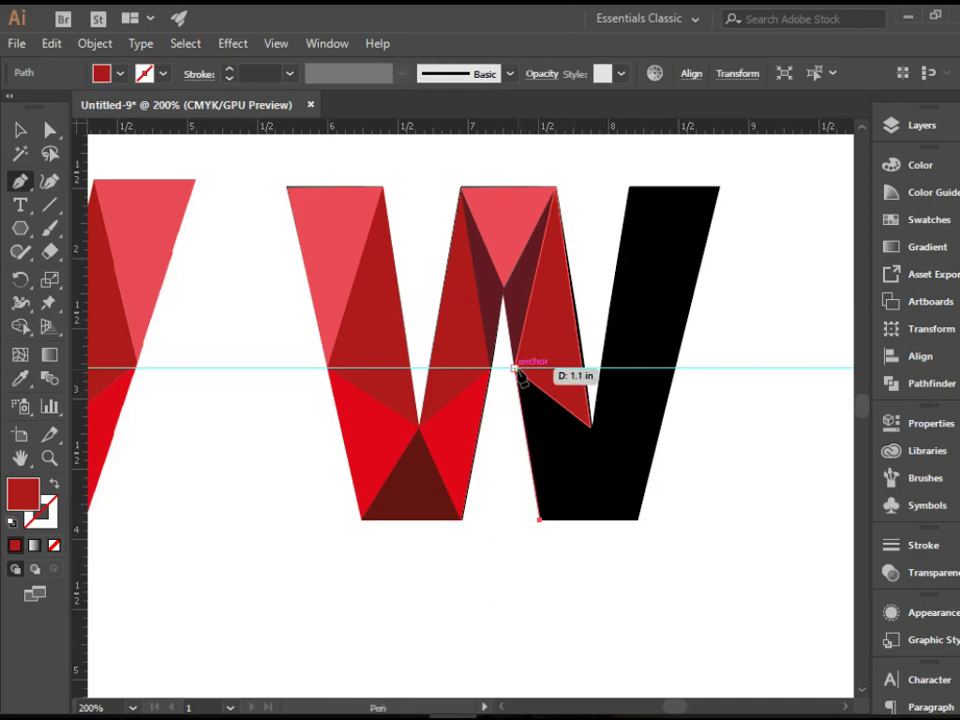
left_click(515, 368)
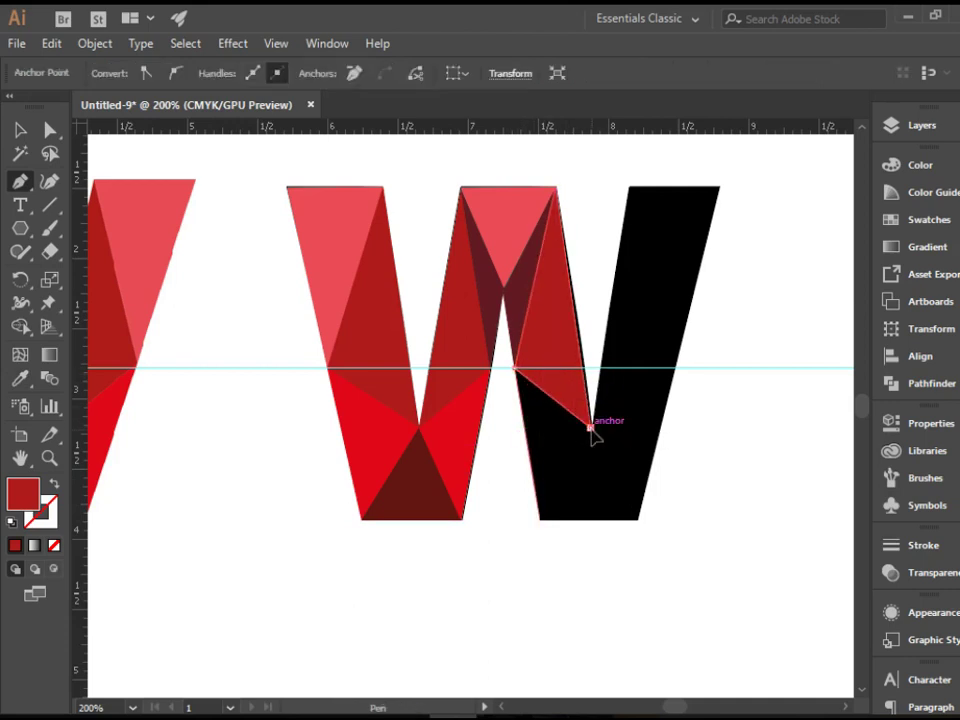
left_click(592, 428)
left_click(540, 521)
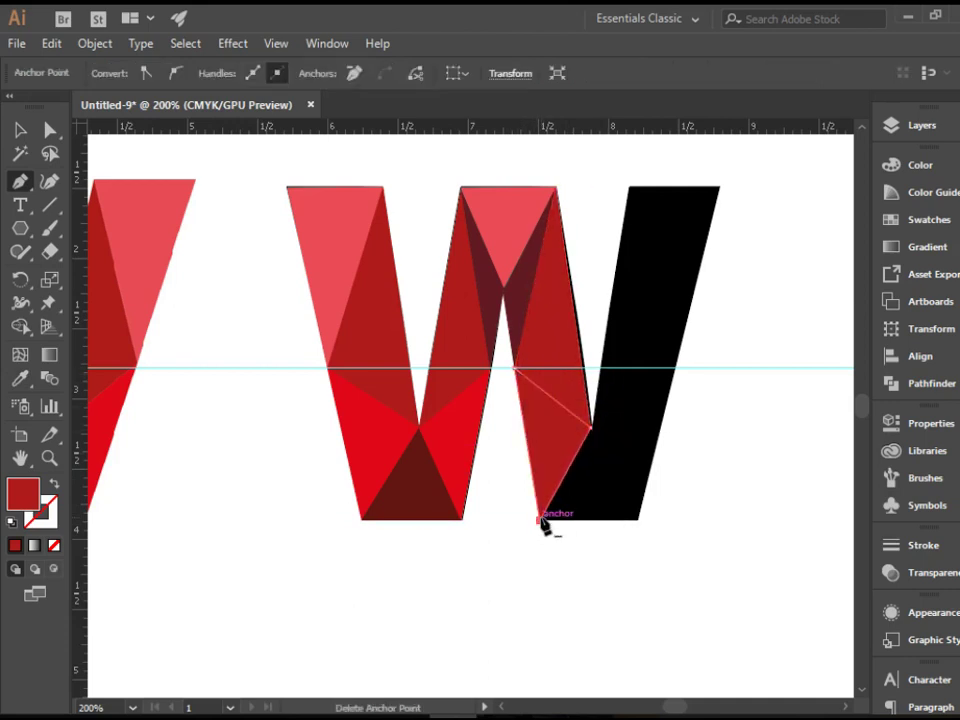
key("i")
left_click(466, 447)
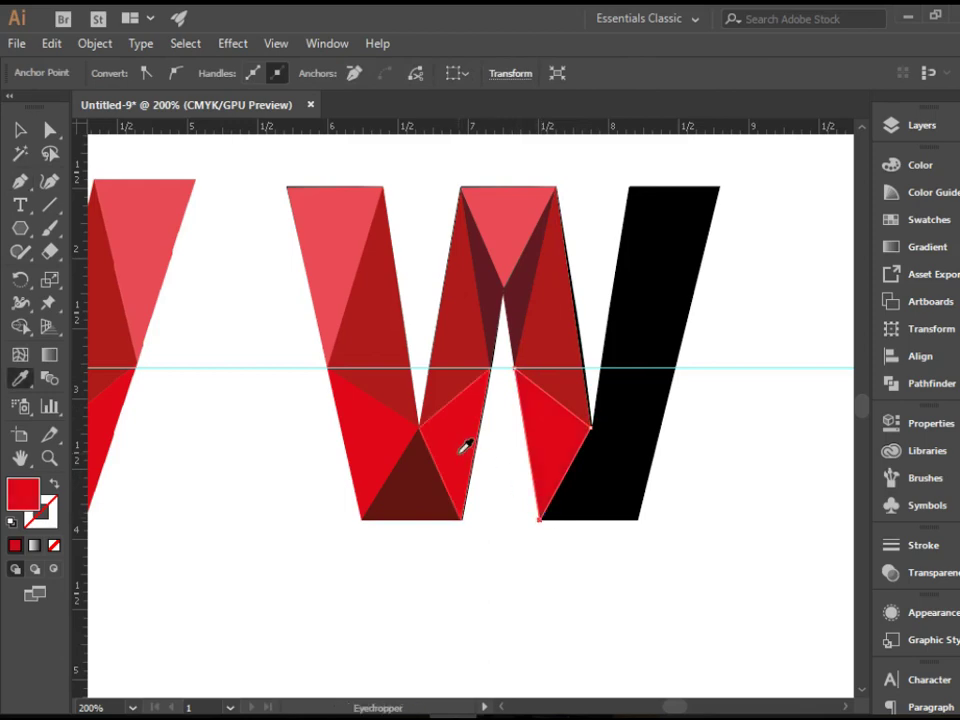
- Add a dark red bottom triangle between the black shape's bottom corners and the inner corner
key("p")
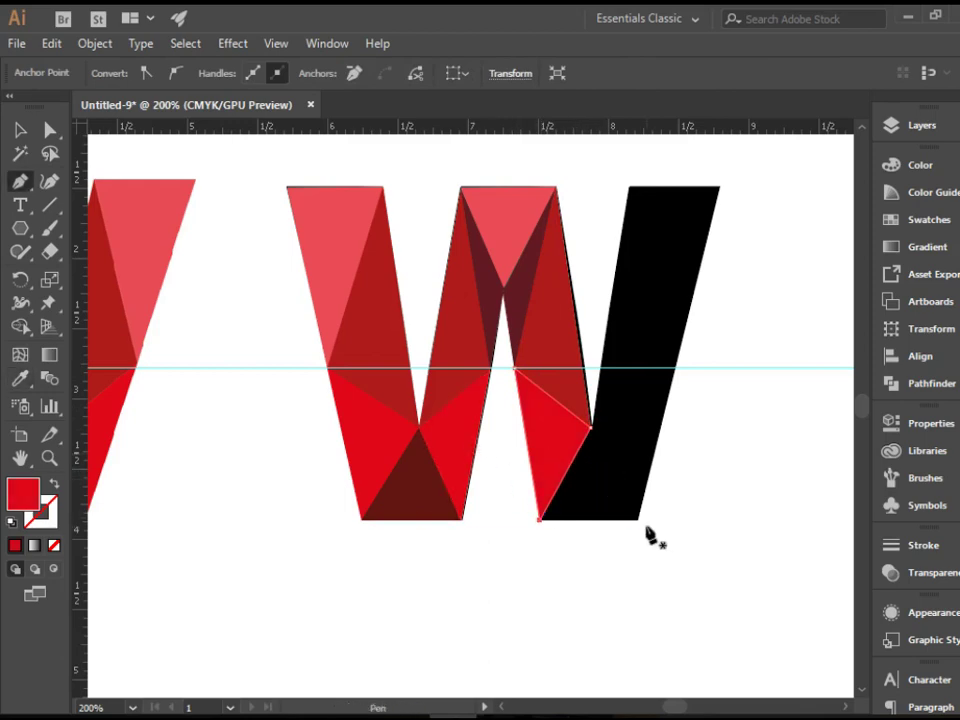
left_click(637, 521)
left_click(540, 520)
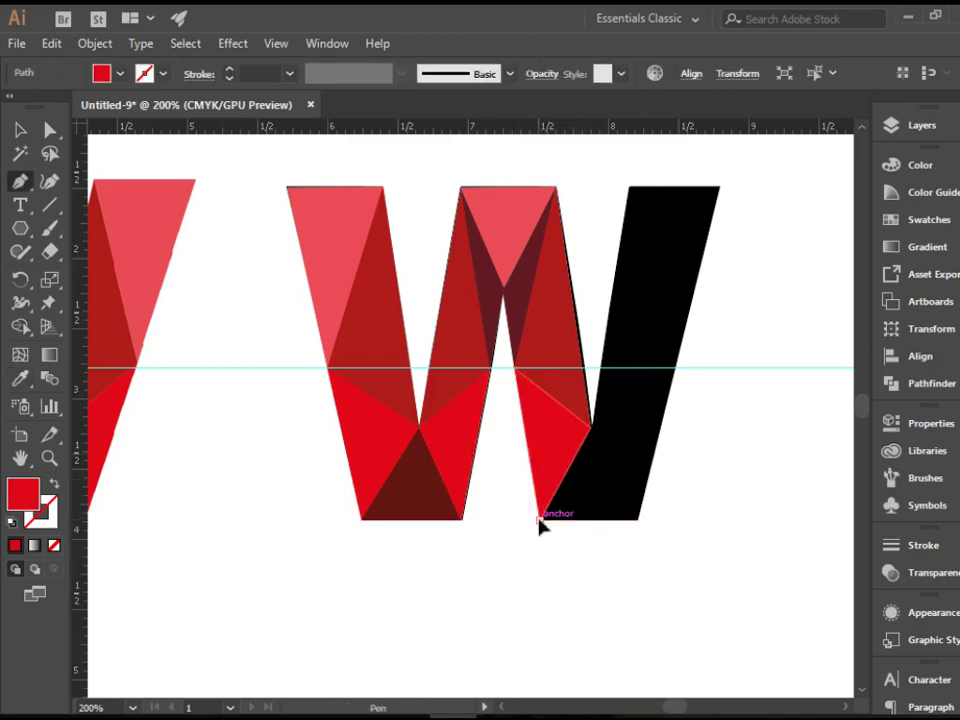
left_click(591, 427)
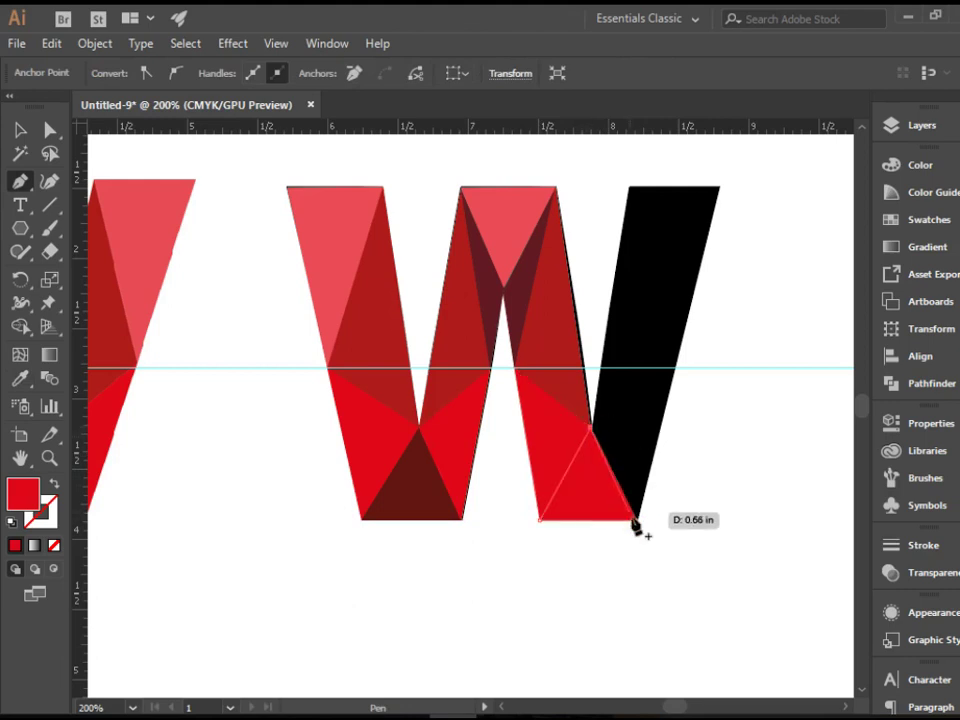
left_click(637, 521)
key("i")
left_click(432, 486)
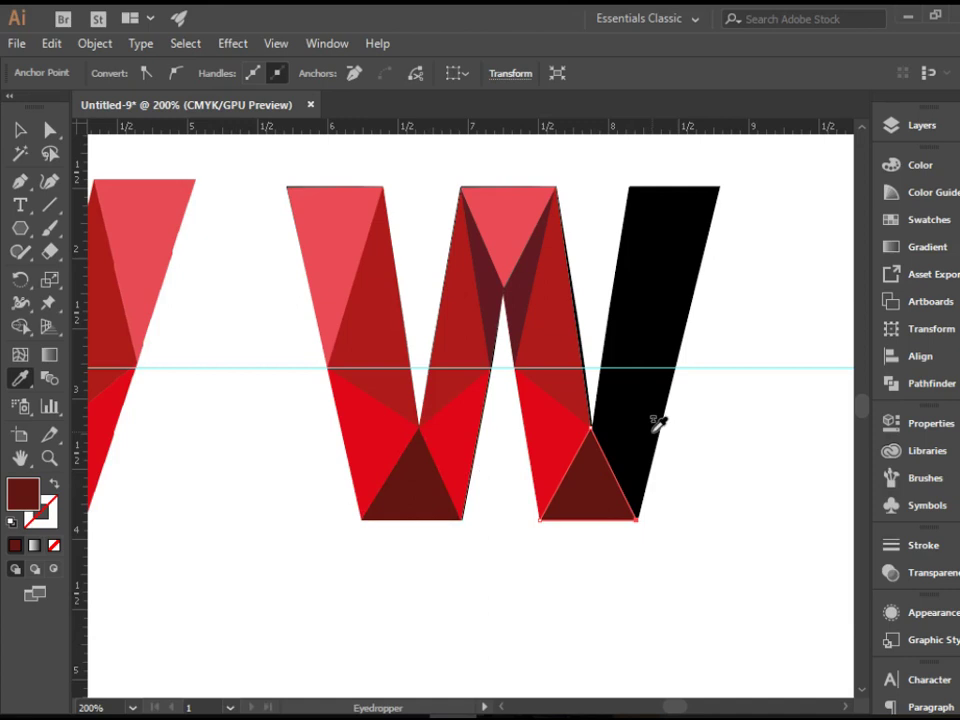
- Add a bright red triangle from the guide at the black edge to the inner and bottom corners
key("p")
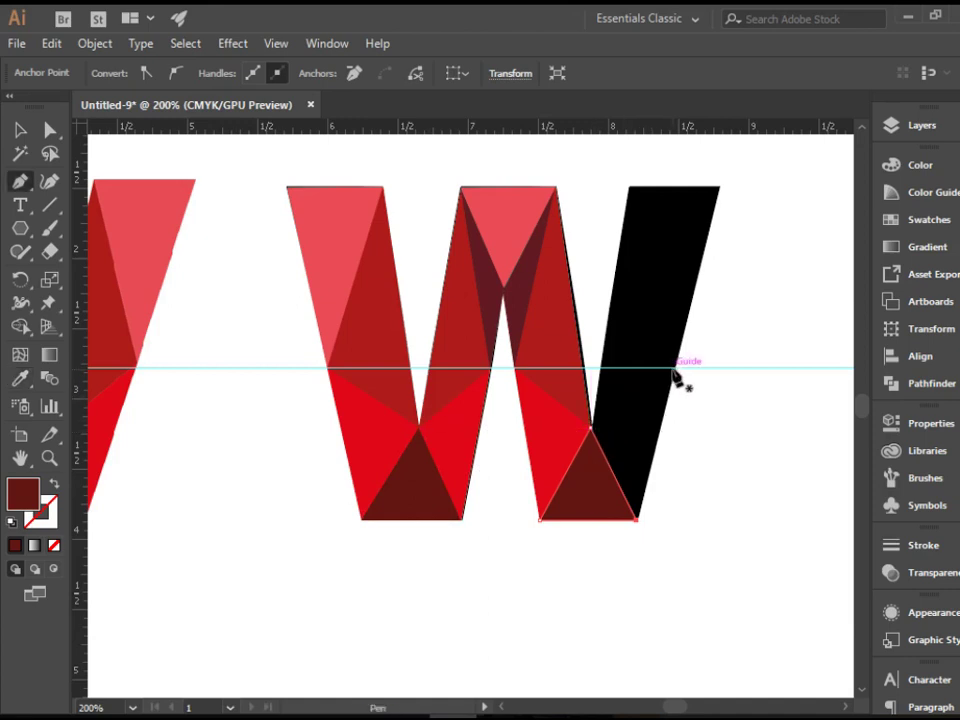
left_click(672, 369)
left_click(591, 427)
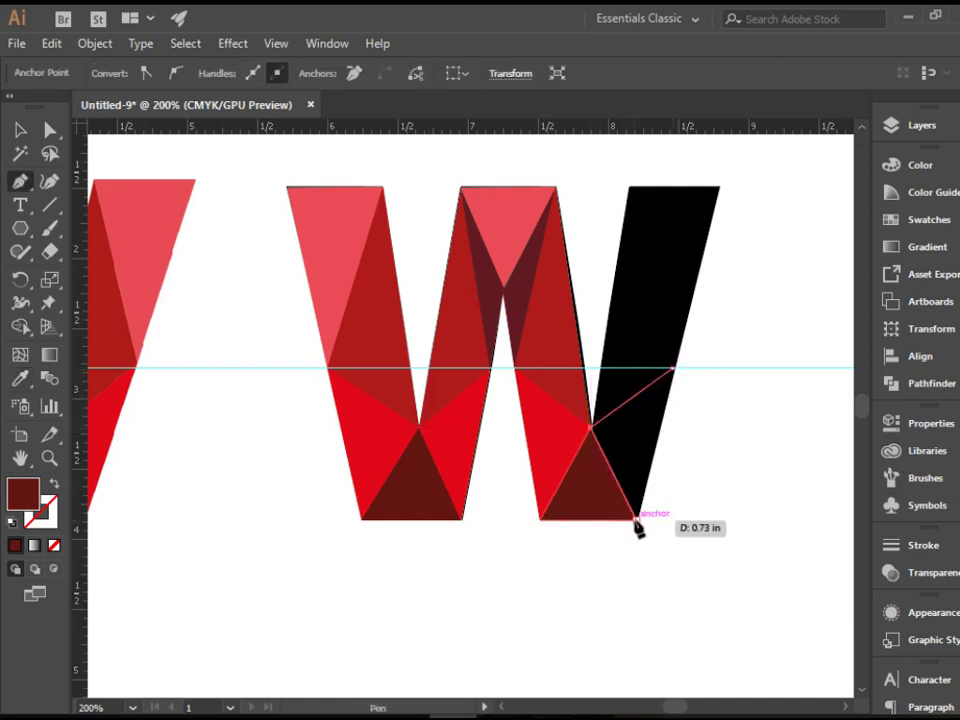
left_click(636, 519)
left_click(672, 369)
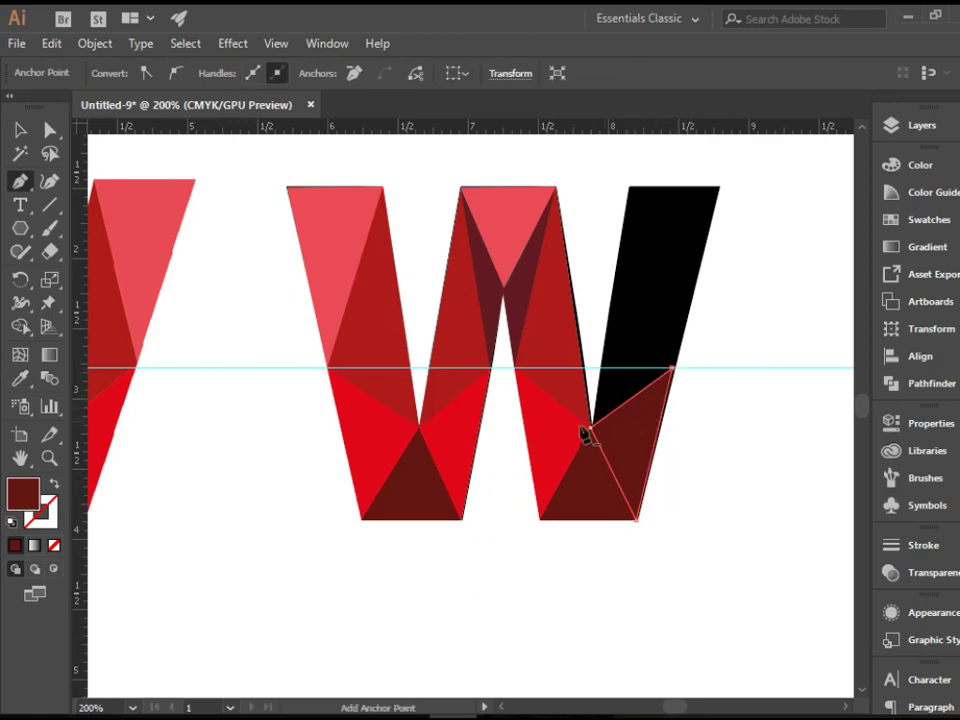
key("i")
left_click(462, 423)
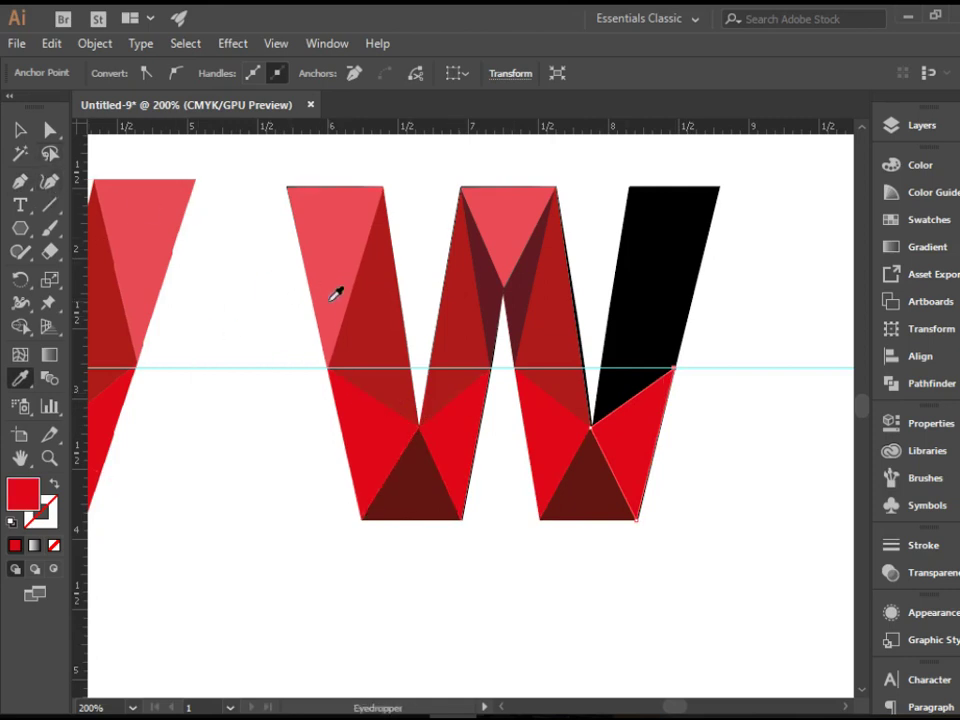
- Add a darker red upper triangle from the top-left corner to the guide and inner corner
key("p")
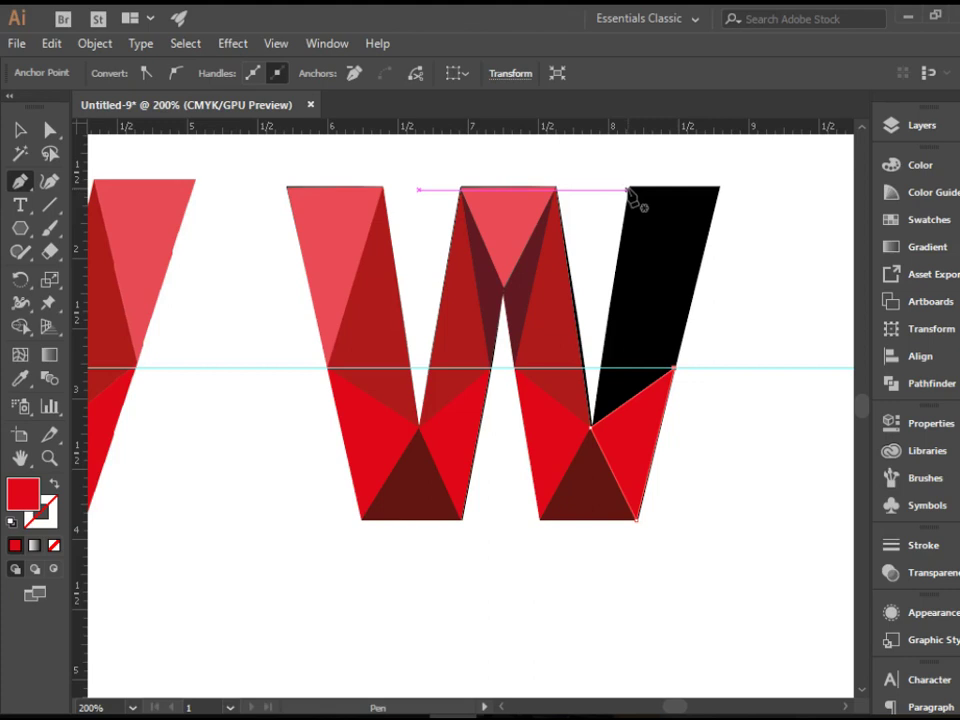
left_click(628, 189)
left_click(673, 368)
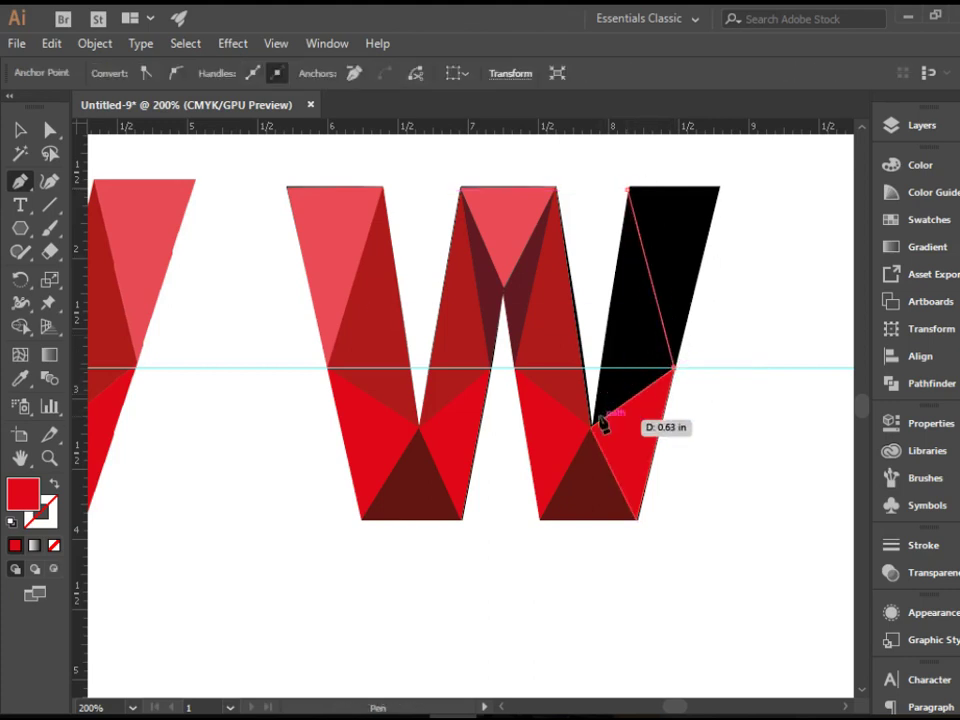
left_click(591, 425)
left_click(628, 189)
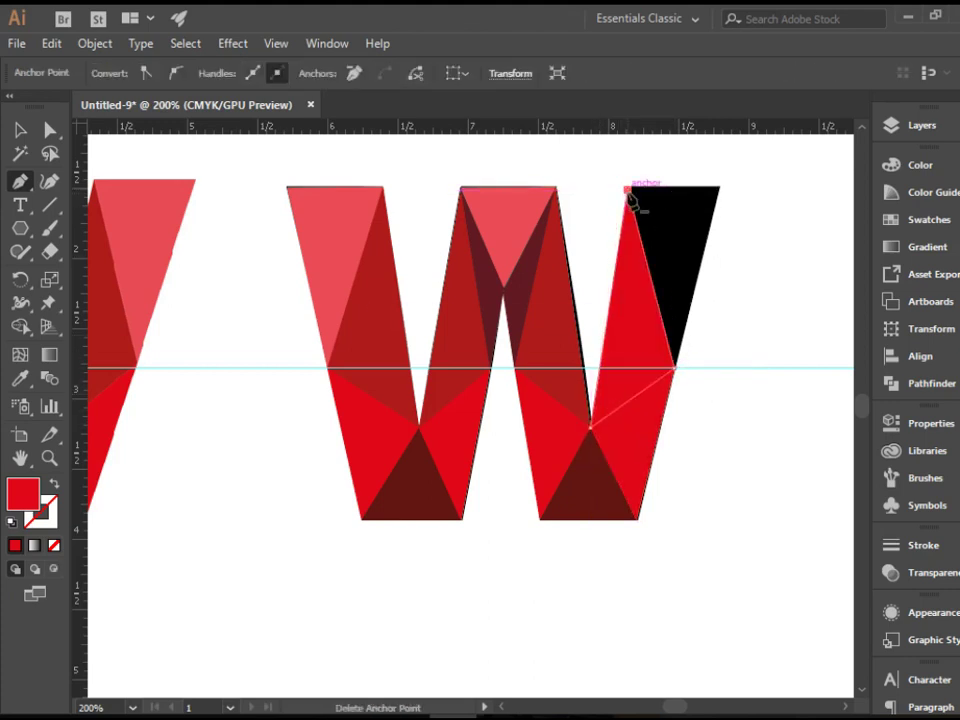
key("i")
left_click(551, 279)
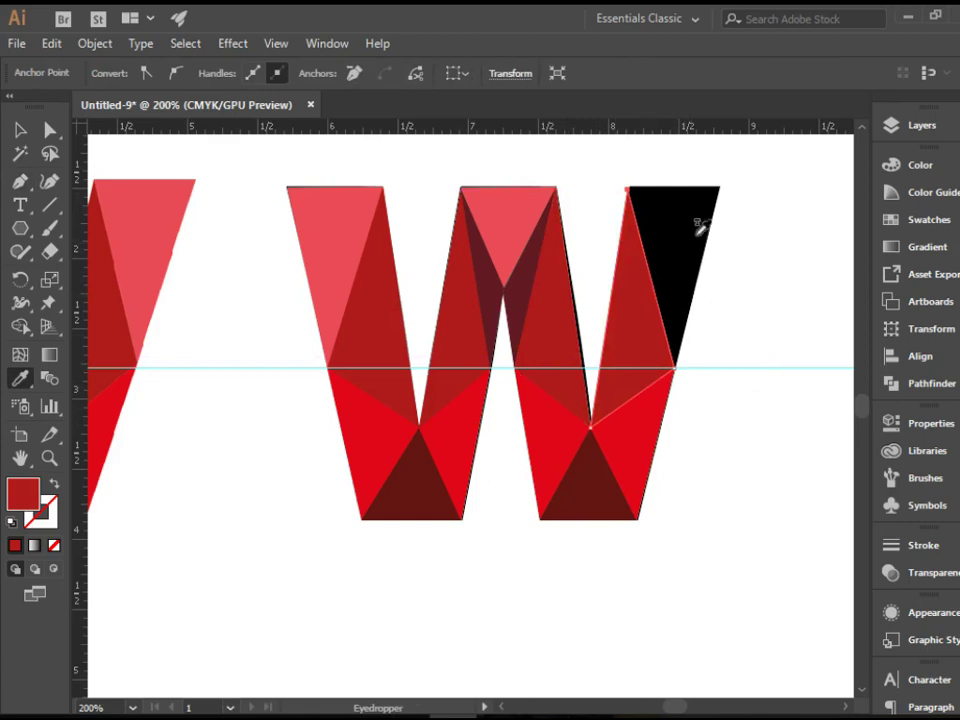
- Add a light pink triangle along the black shape's top edge, matching the top facet
key("p")
left_click(720, 187)
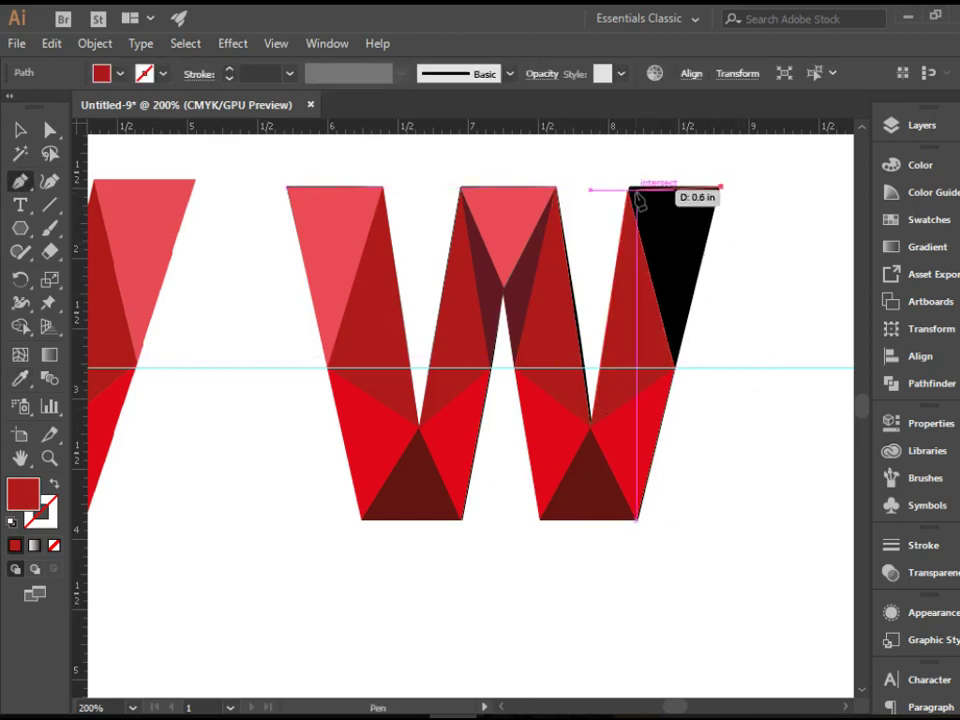
left_click(629, 189)
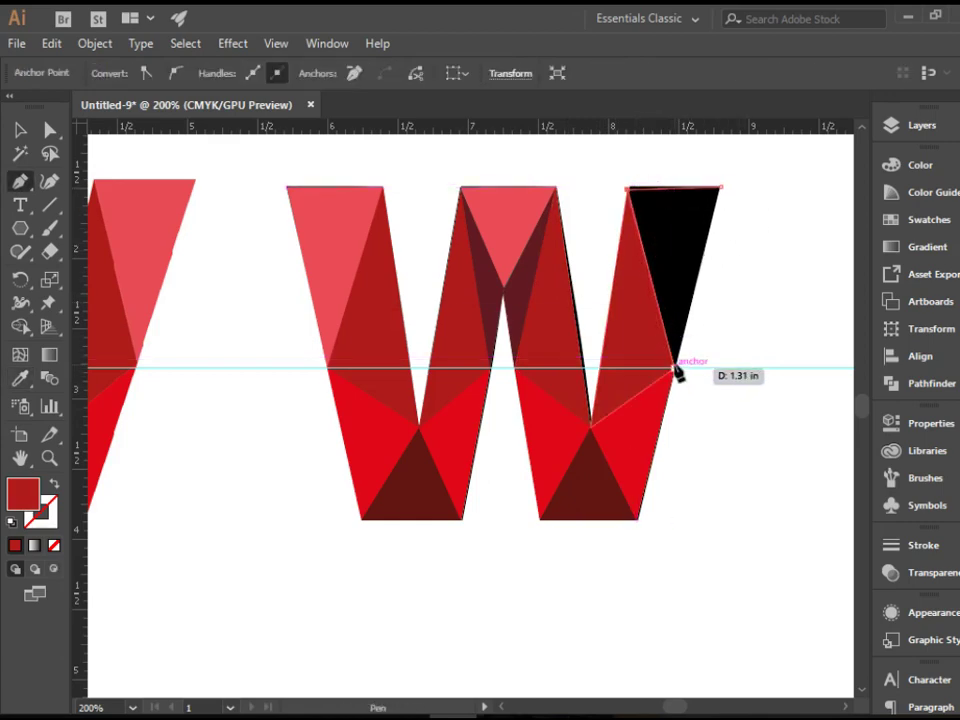
left_click(676, 368)
left_click(720, 188)
key("i")
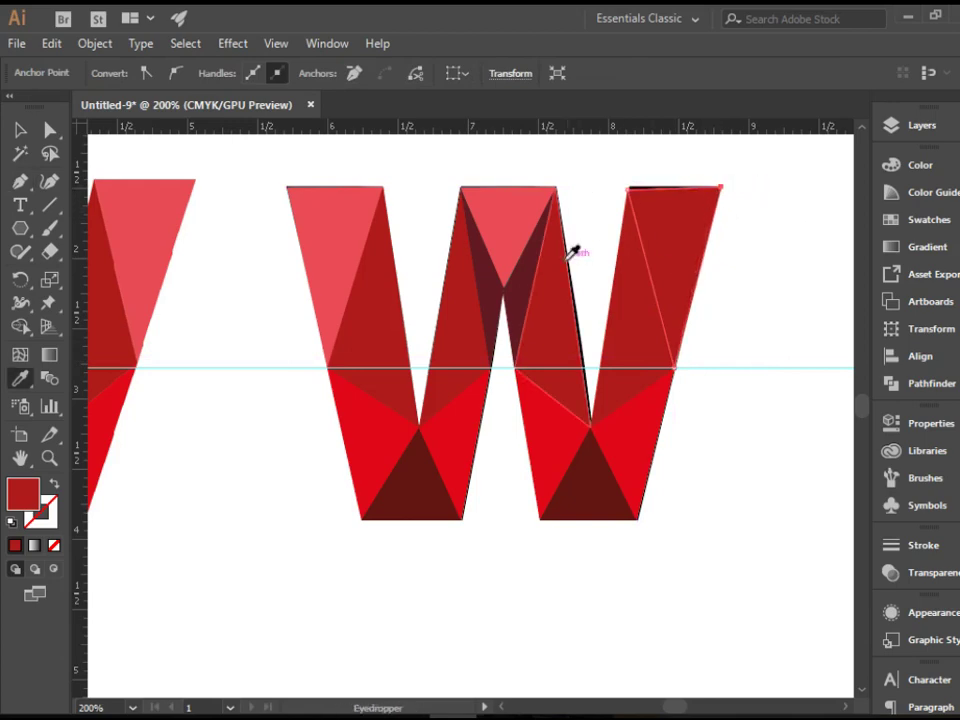
left_click(523, 222)
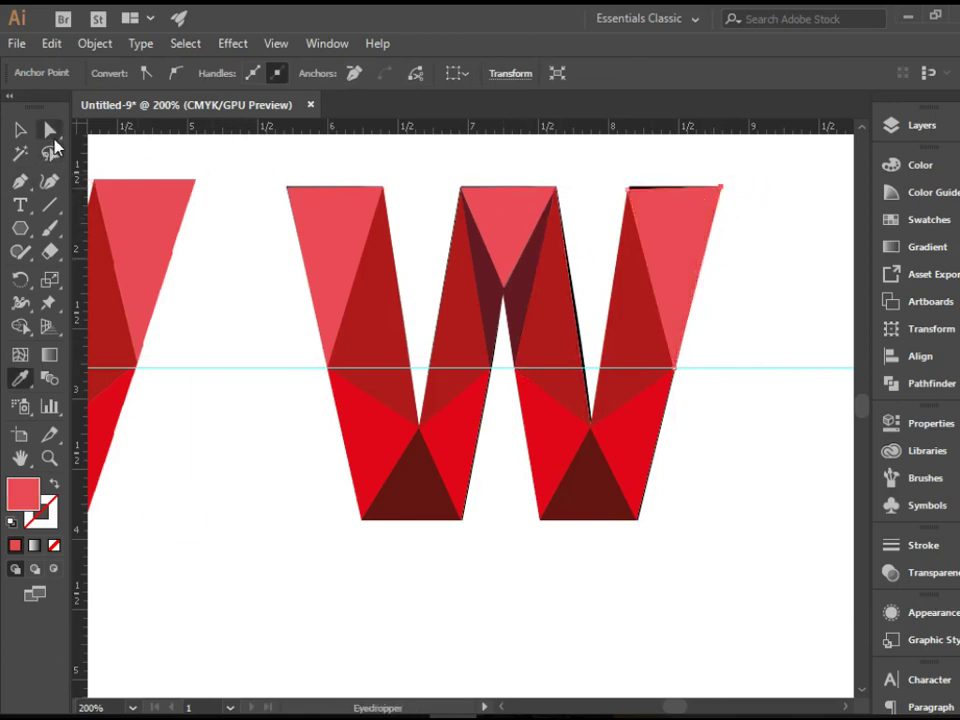
- Check the pink triangle's top-left anchor sits on the W's top edge, then show the Layers list
left_click(53, 139)
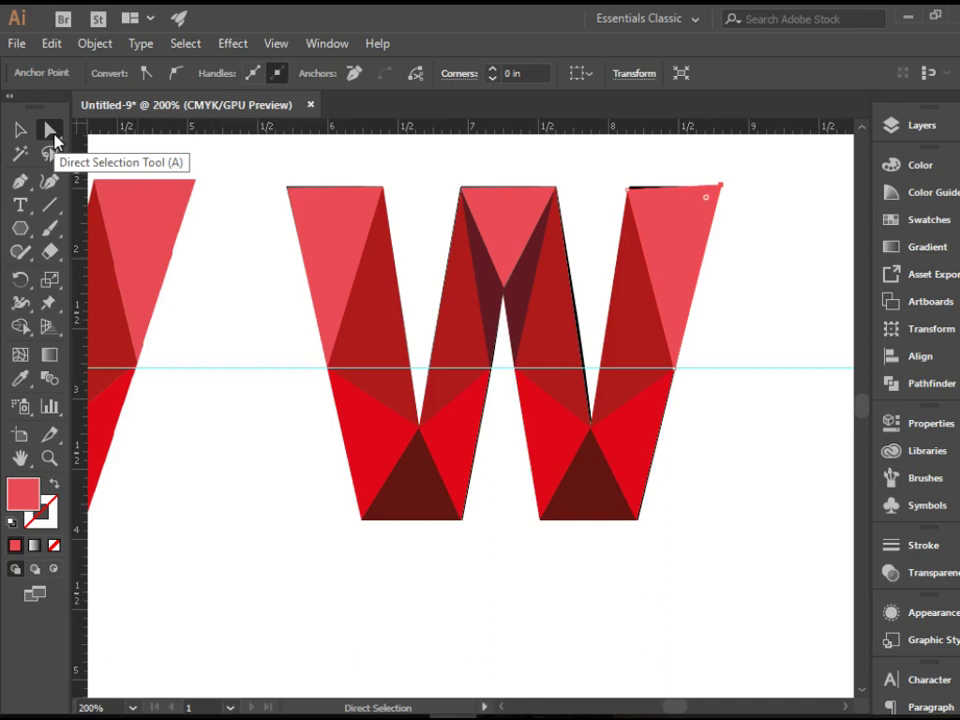
left_click(620, 190)
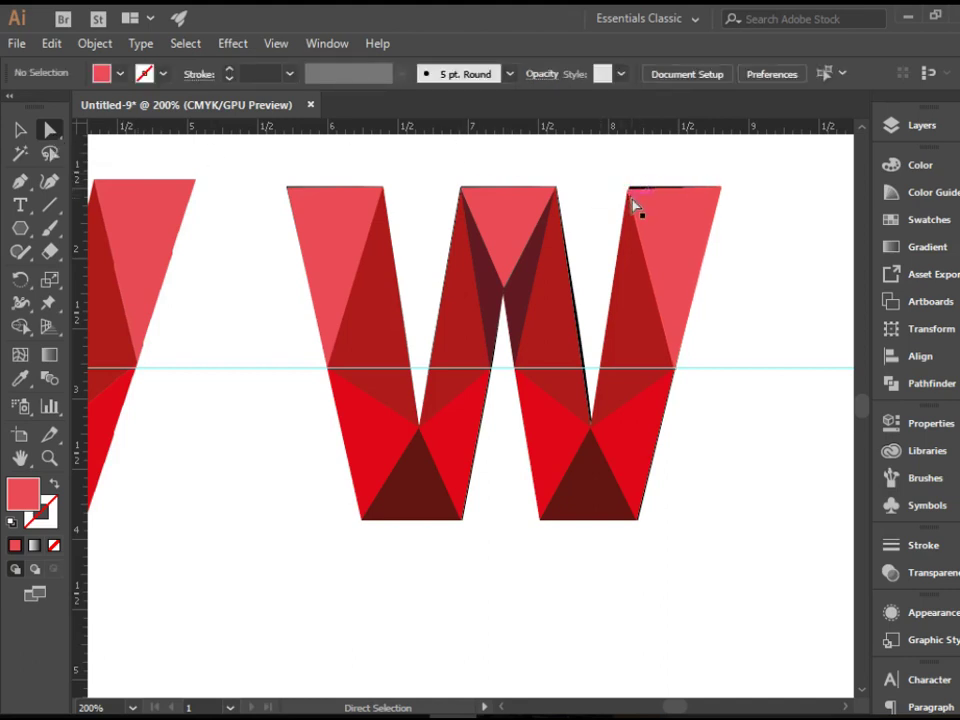
left_click(628, 192)
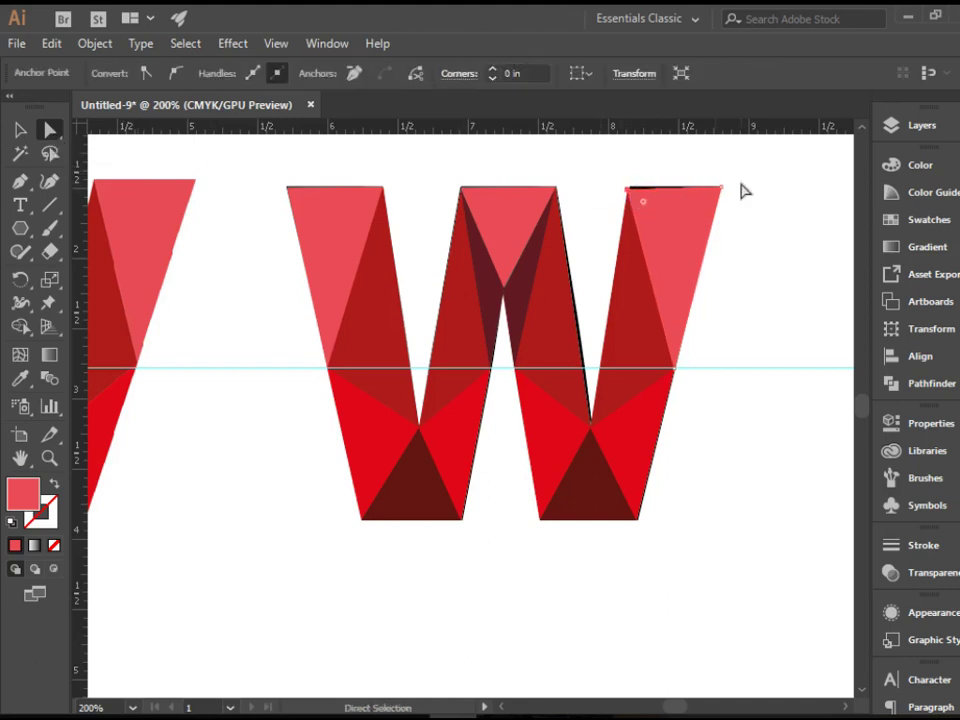
left_click(775, 229)
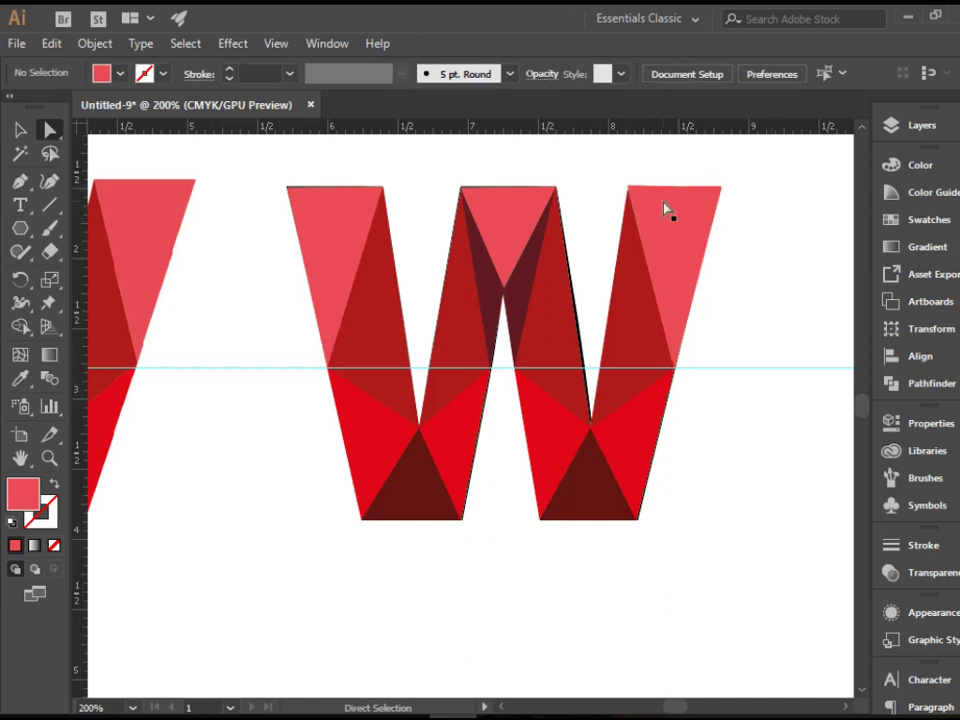
left_click(633, 190)
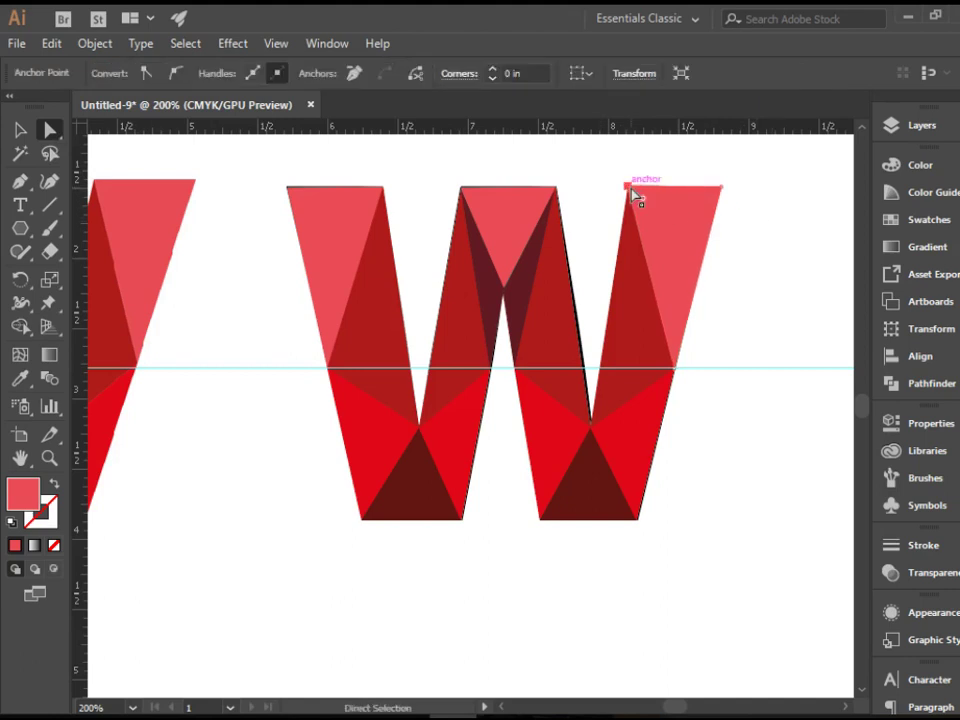
left_click(752, 236)
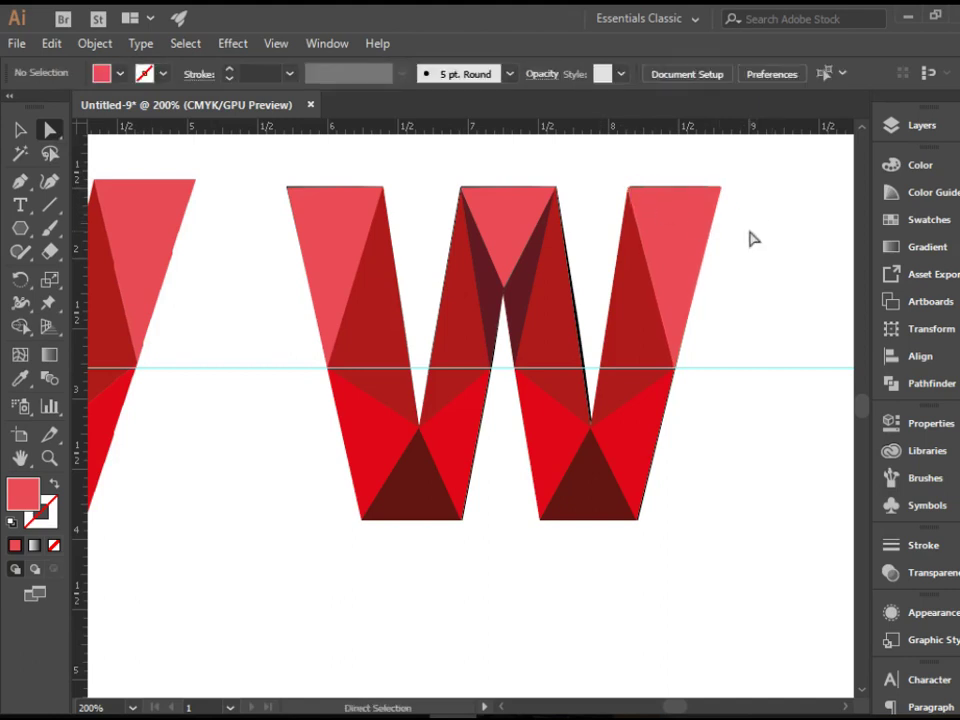
left_click(890, 132)
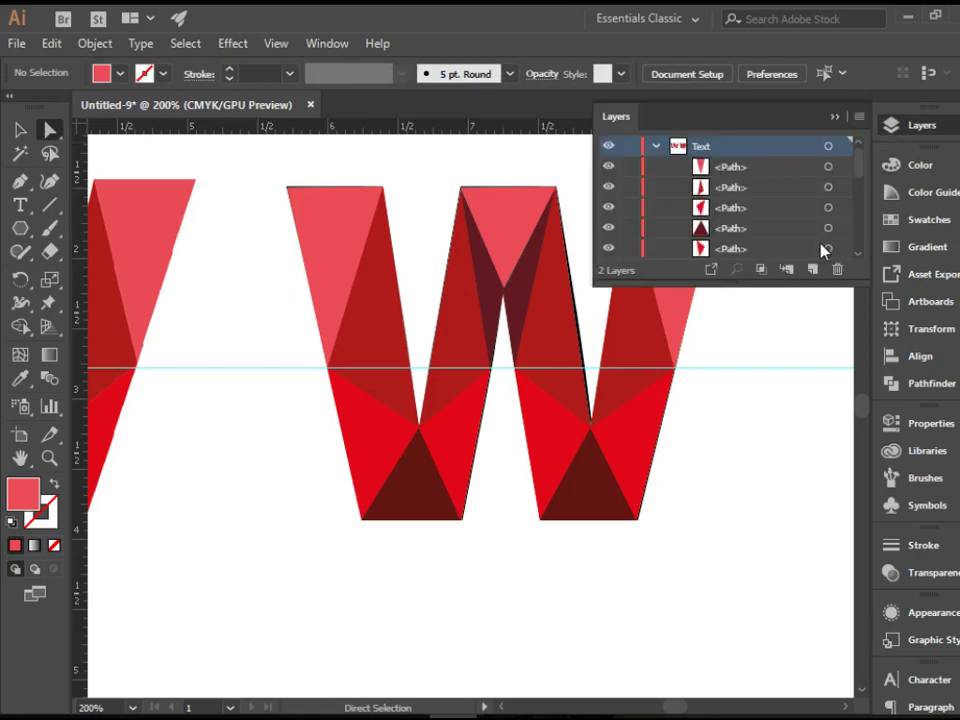
- Enlarge the Layers panel, hide the black W layer, then collapse the panel
left_click_drag(810, 287, 778, 615)
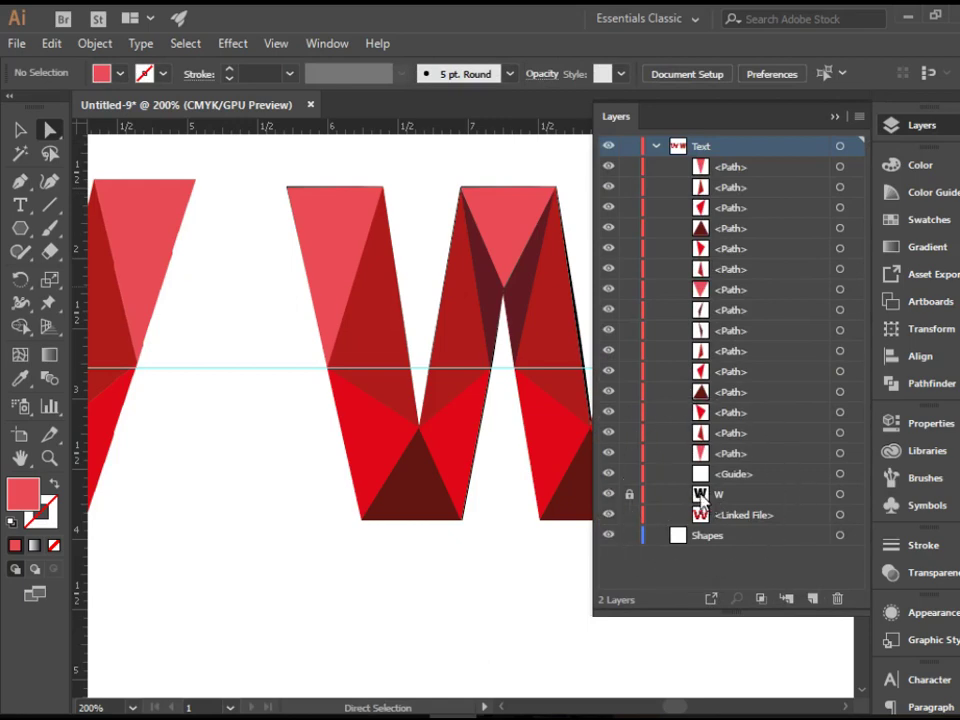
left_click(601, 499)
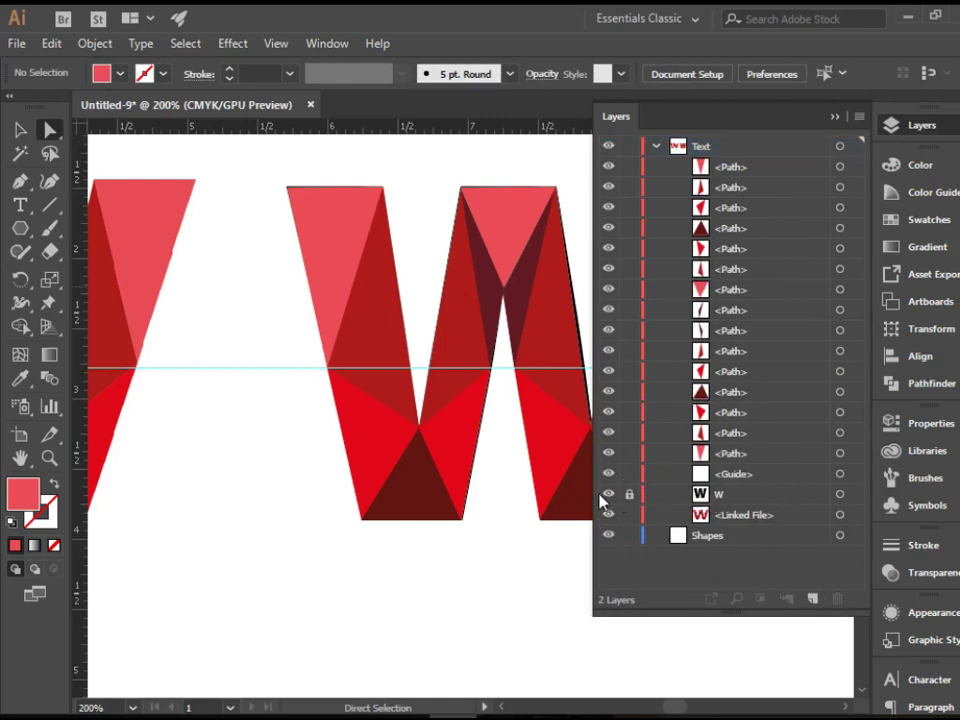
left_click(609, 495)
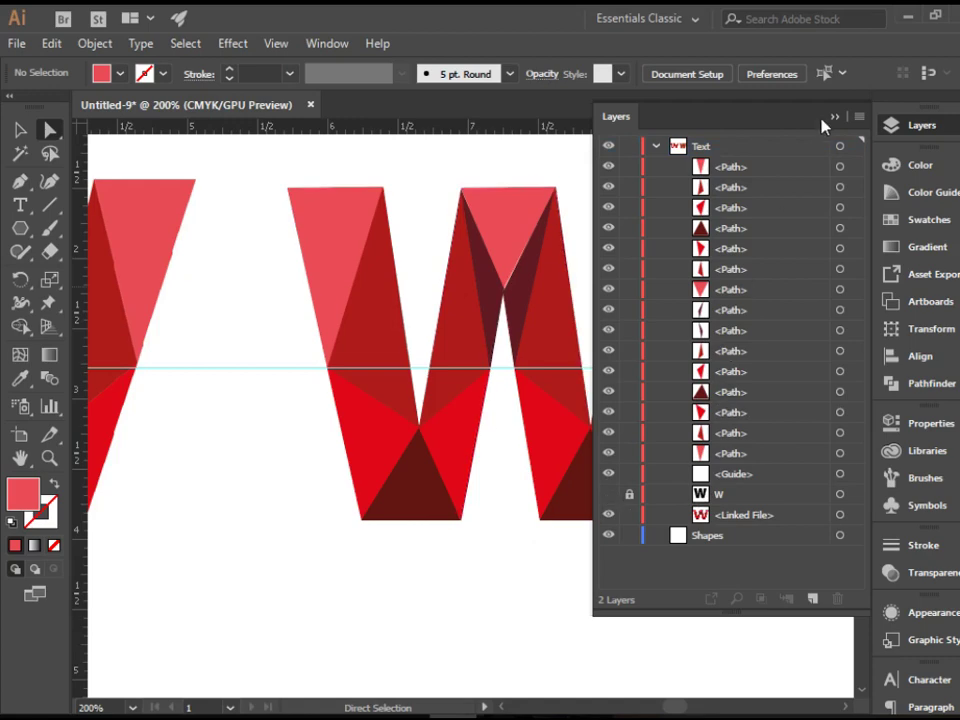
left_click(903, 133)
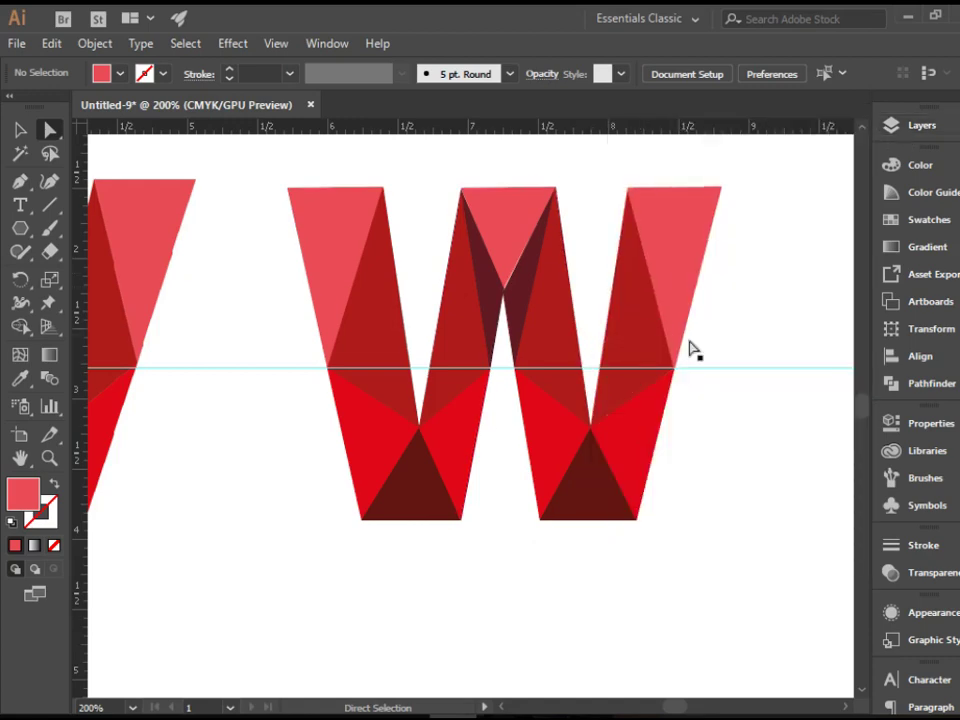
- Unlock guides from the canvas context menu and delete the horizontal cyan guide
left_click(20, 129)
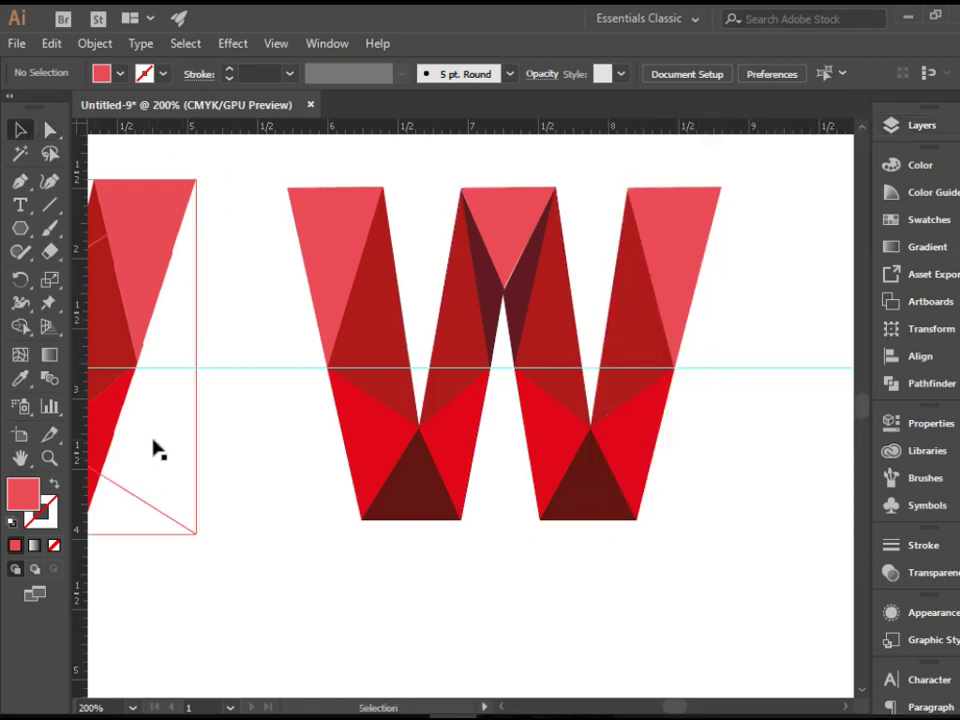
right_click(250, 474)
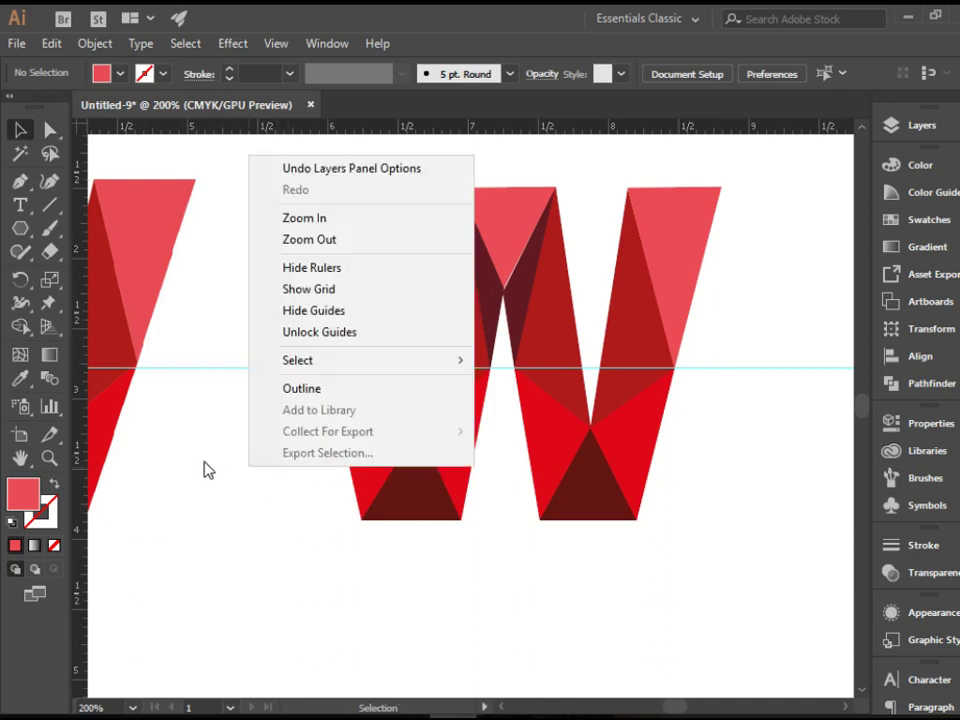
left_click(205, 465)
right_click(211, 456)
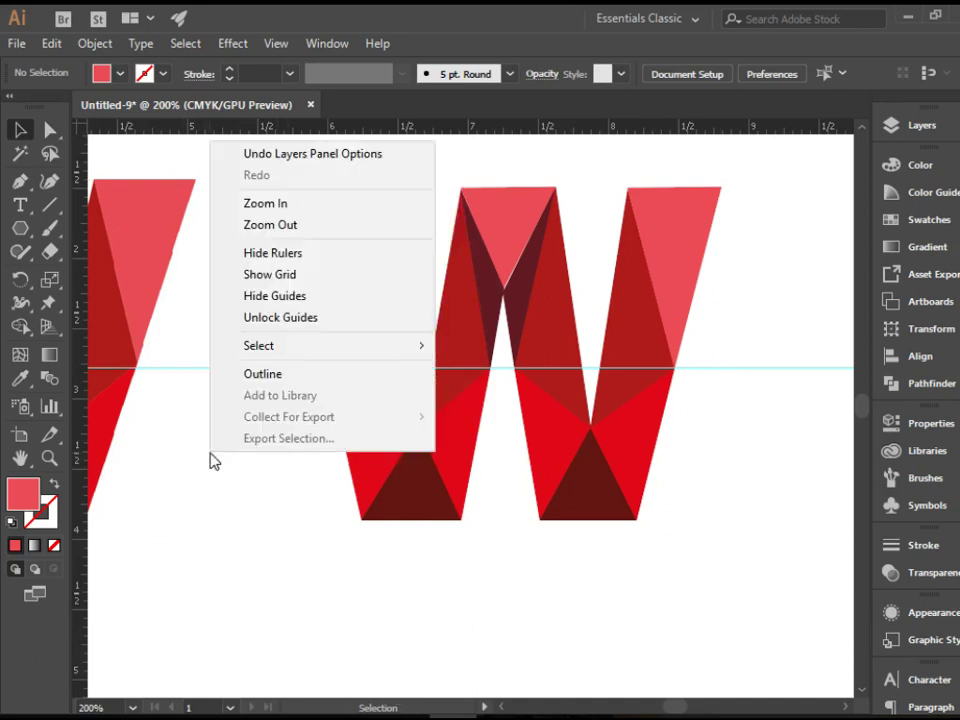
left_click(302, 318)
left_click(294, 370)
key("Delete")
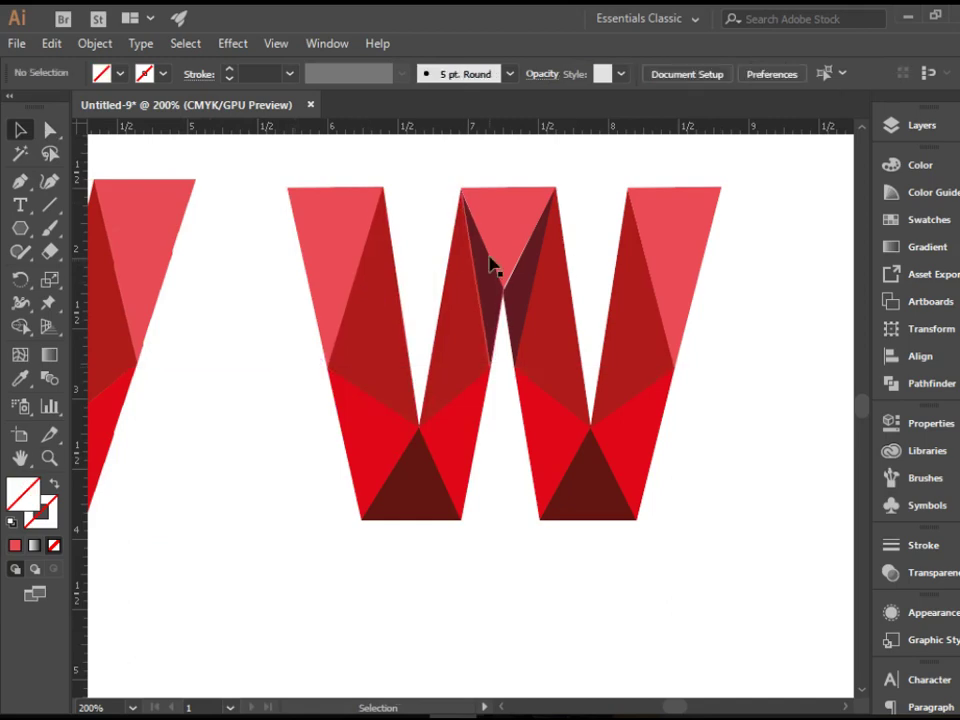
- Nudge the pink triangle's bottom anchor down and top-left anchor up to close the gaps
key("z")
left_click_drag(456, 198, 606, 360)
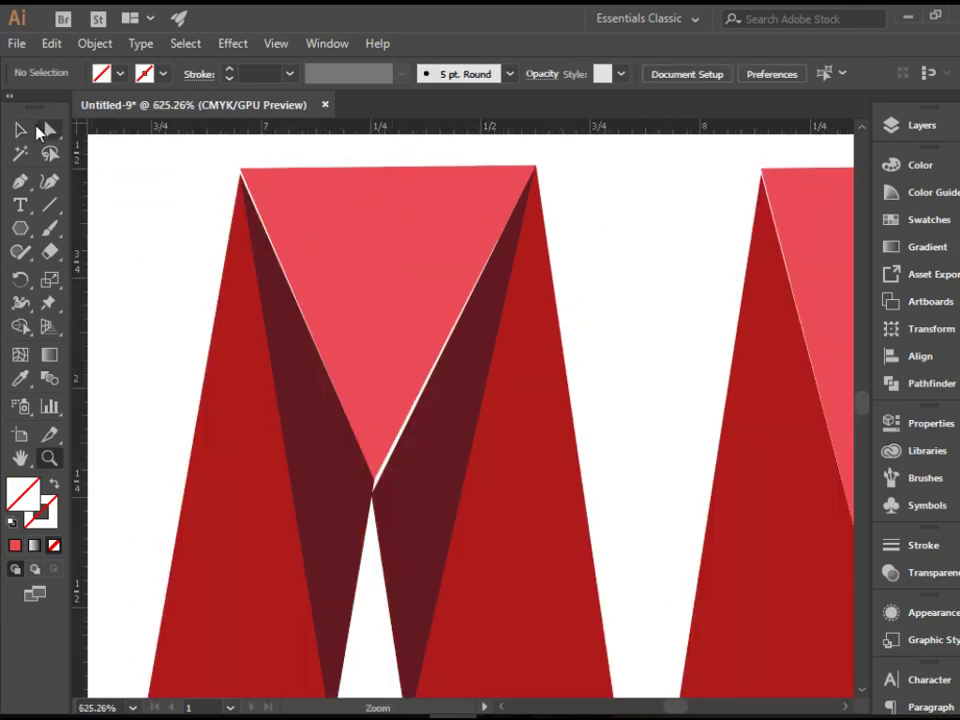
left_click(49, 131)
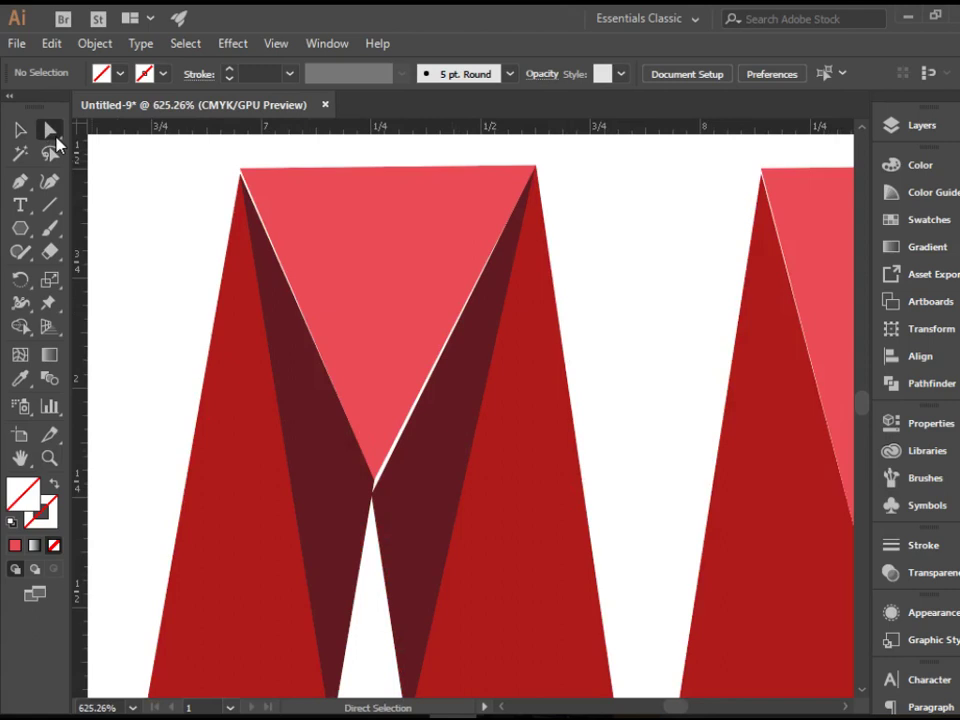
left_click(375, 482)
left_click_drag(377, 484, 372, 497)
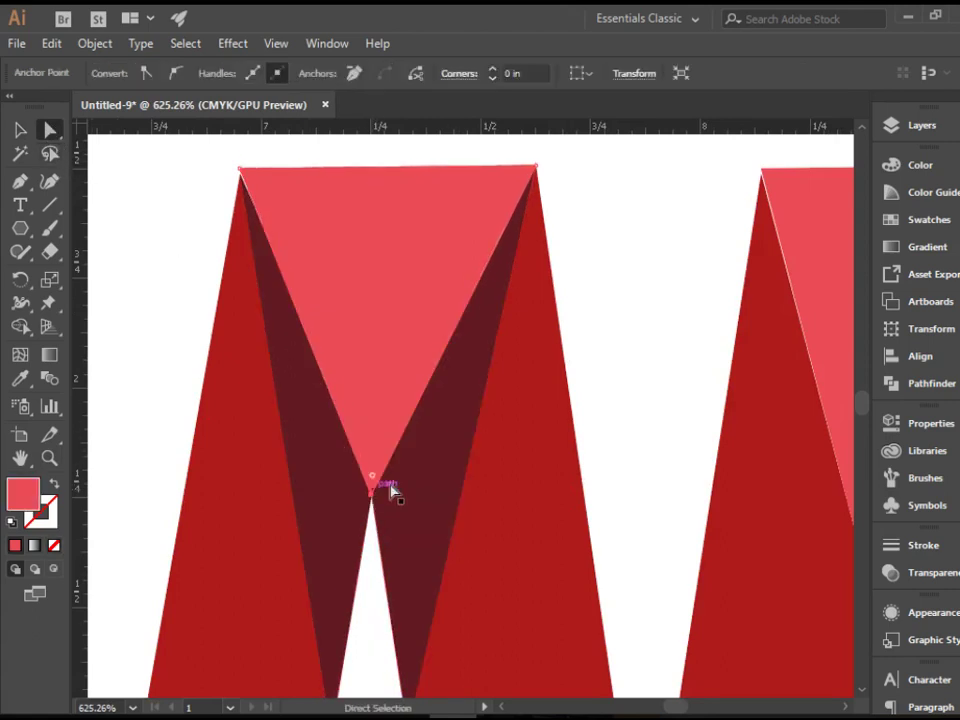
left_click(598, 265)
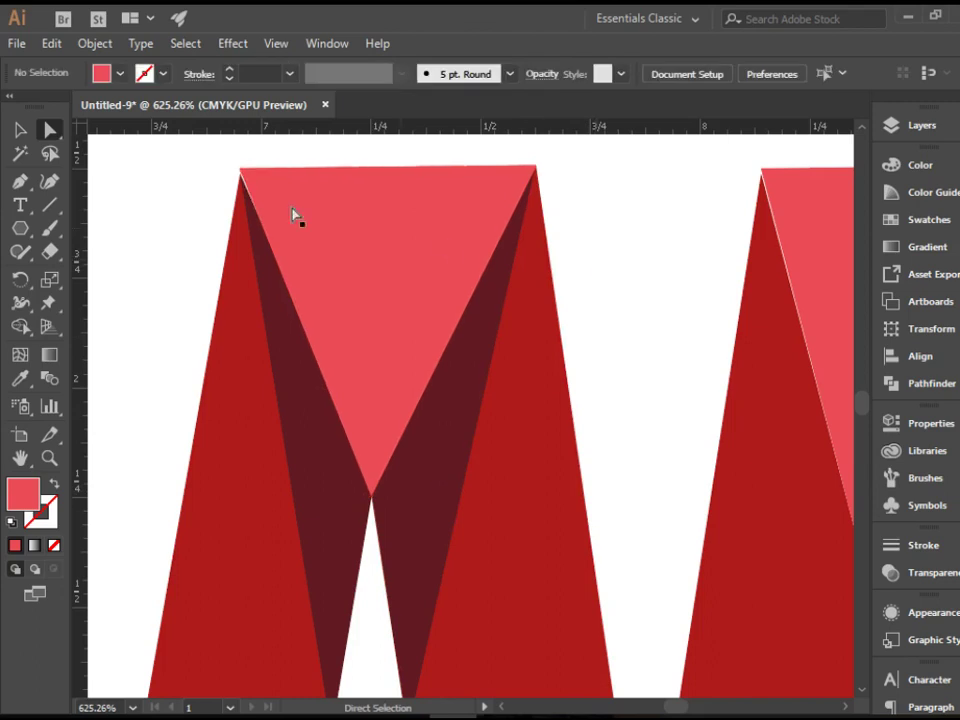
left_click_drag(242, 177, 240, 167)
left_click(212, 175)
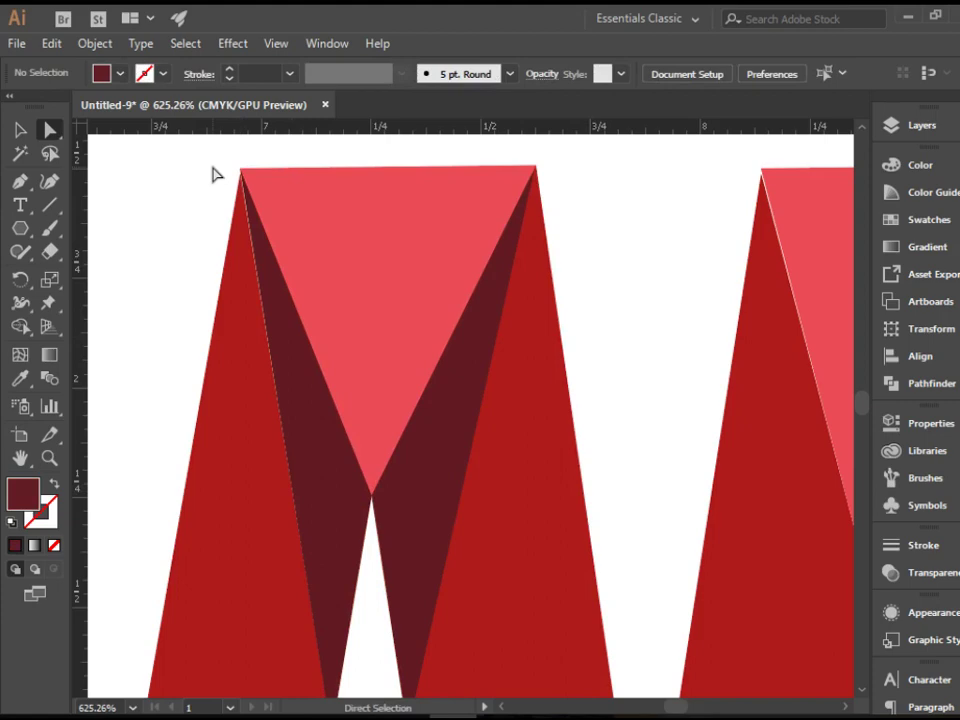
key("ctrl+minus")
key("ctrl+minus")
key("ctrl+minus")
key("ctrl+minus")
key("ctrl+minus")
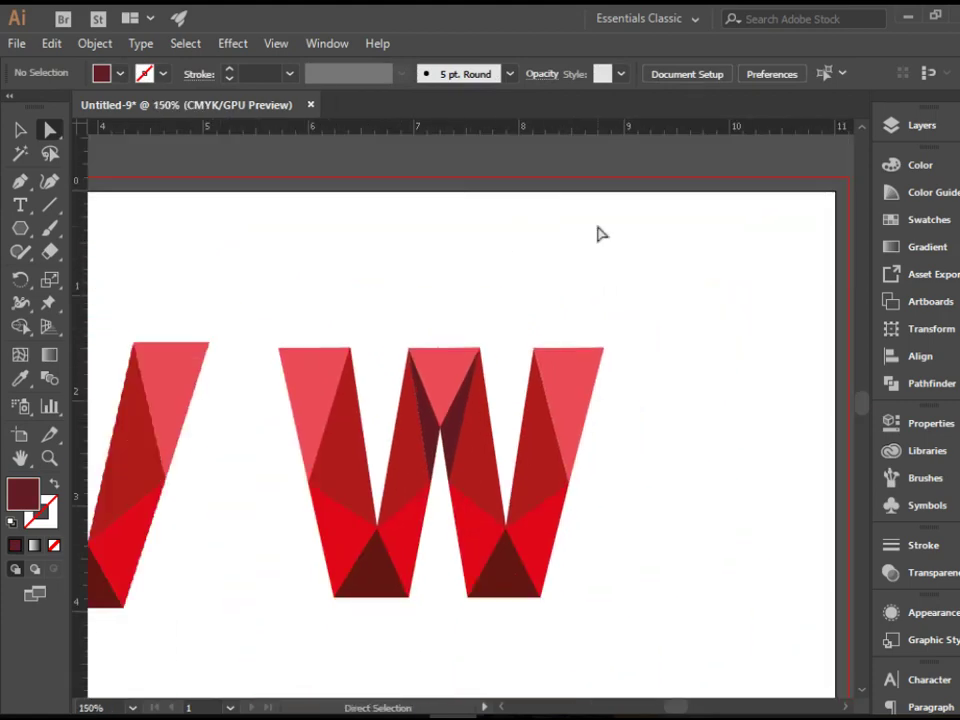
- Pan and zoom out to show the finished faceted W beside the original
left_click_drag(454, 276, 662, 257)
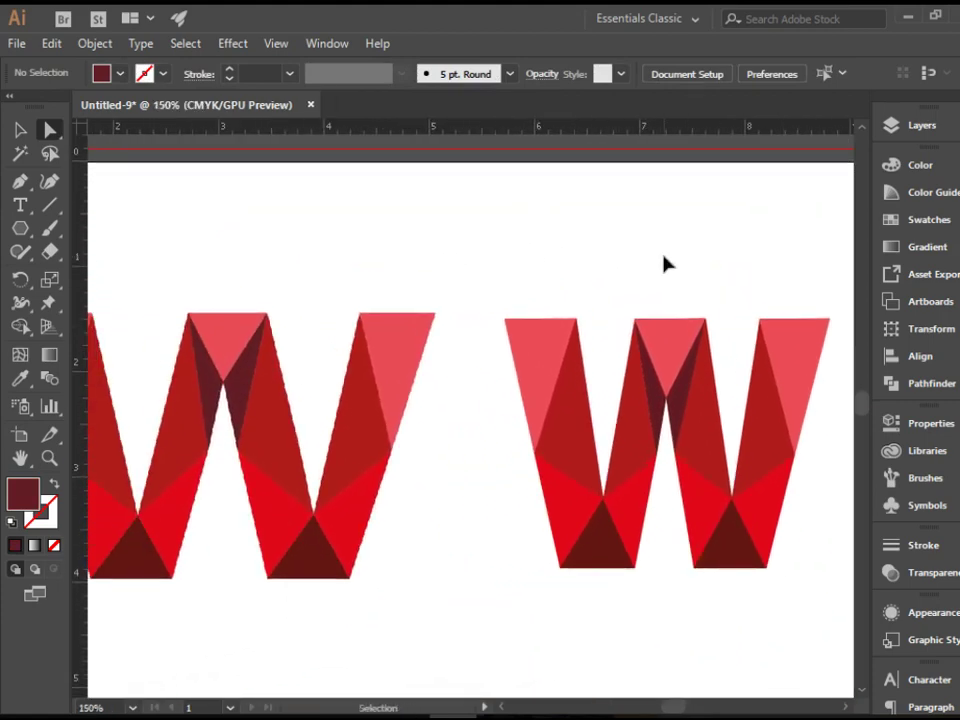
key("ctrl+minus")
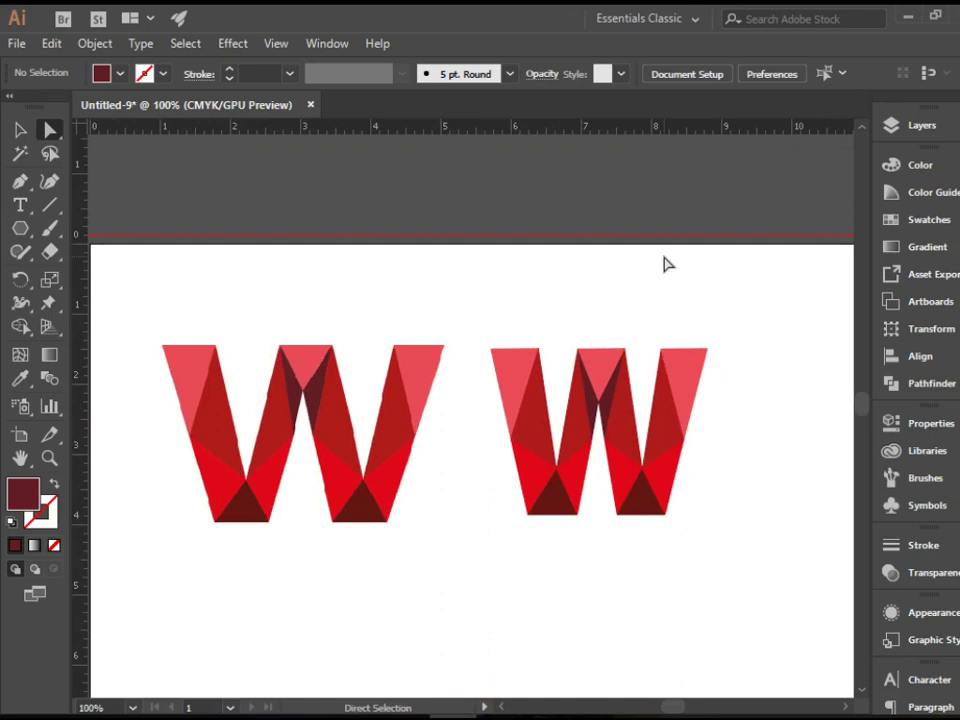